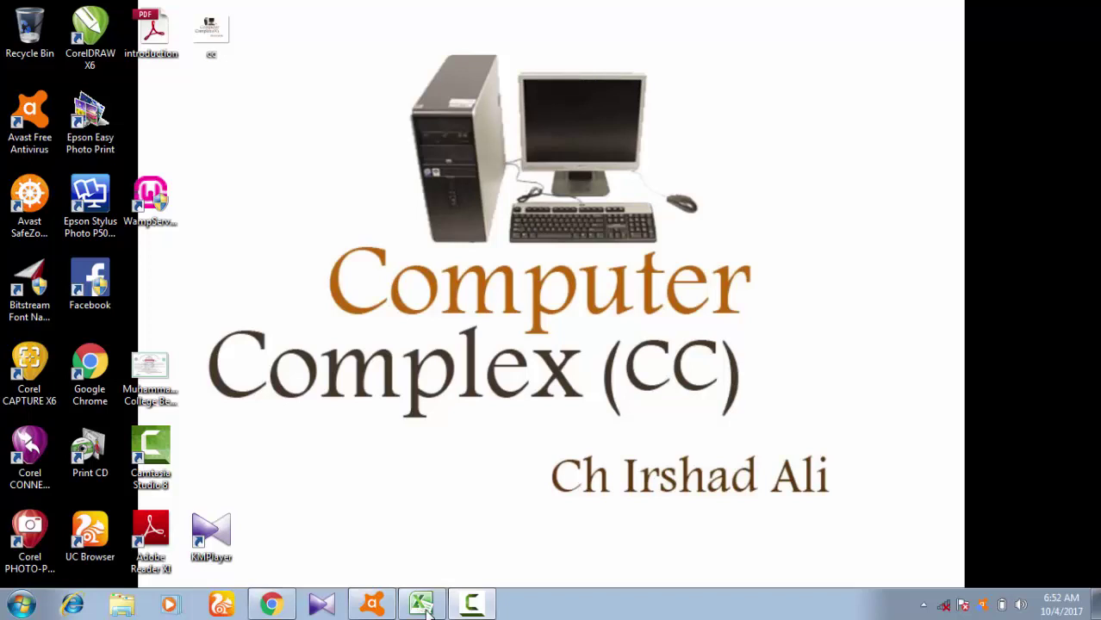
# - Restore the blank Book1 Excel workbook window from the taskbar
pyautogui.click(422, 606)
pyautogui.click(423, 606)
pyautogui.click(422, 606)
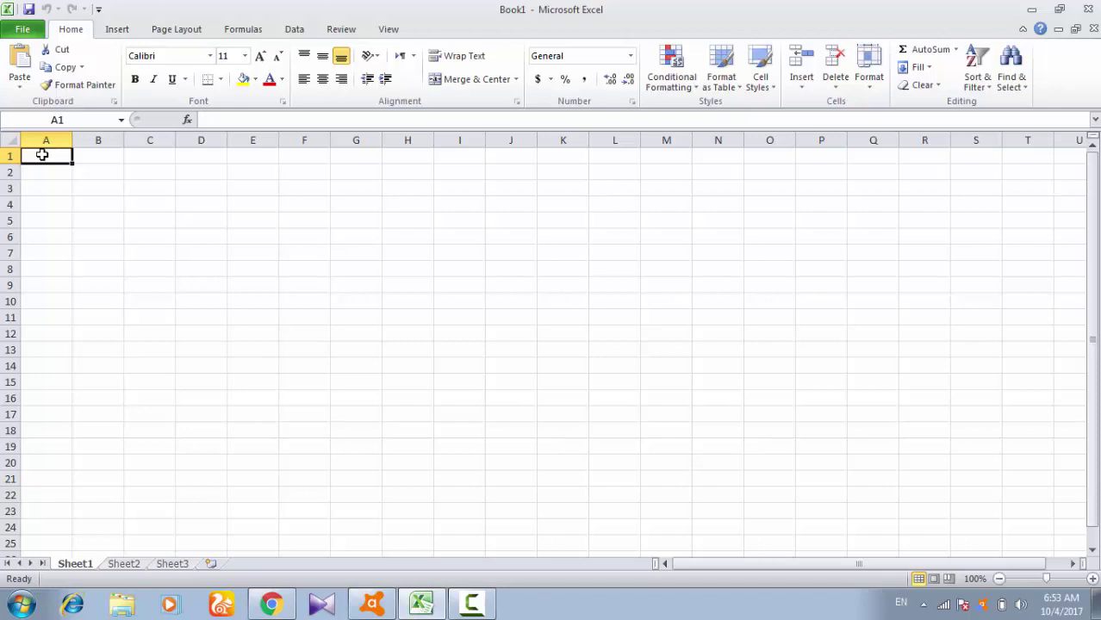
# - Merge and centre A1:I3, then enter the title 'Result Sheet of Students'
pyautogui.hotkey('shift', 'Down')
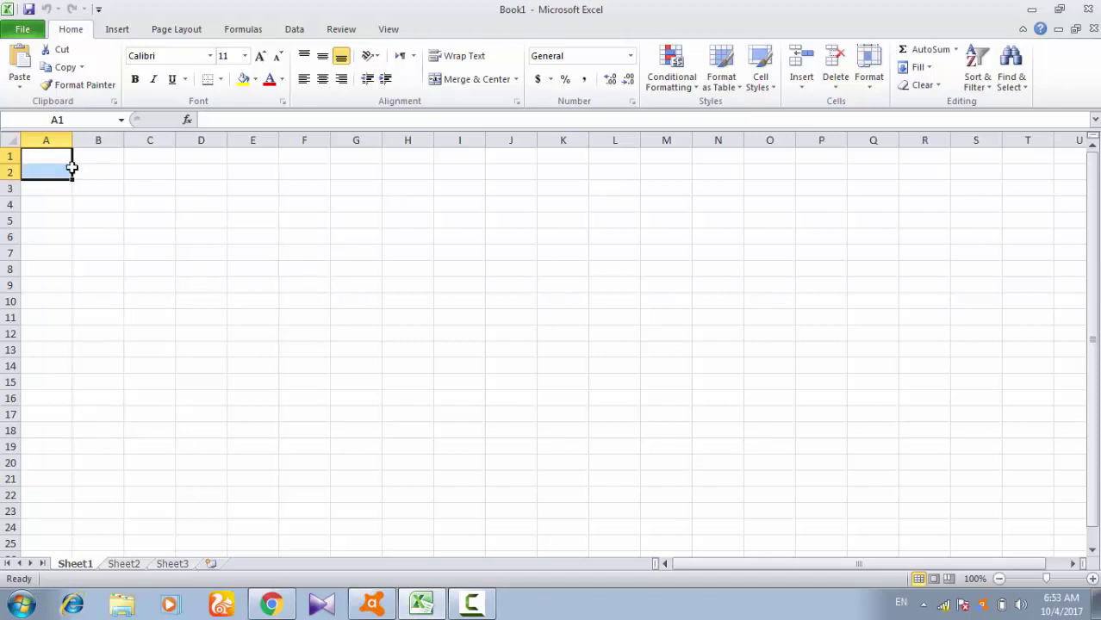
pyautogui.hotkey('shift', 'Right')
pyautogui.hotkey('shift', 'Right')
pyautogui.hotkey('shift', 'Right')
pyautogui.hotkey('shift', 'Right')
pyautogui.hotkey('shift', 'Right')
pyautogui.hotkey('shift', 'Right')
pyautogui.hotkey('shift', 'Right')
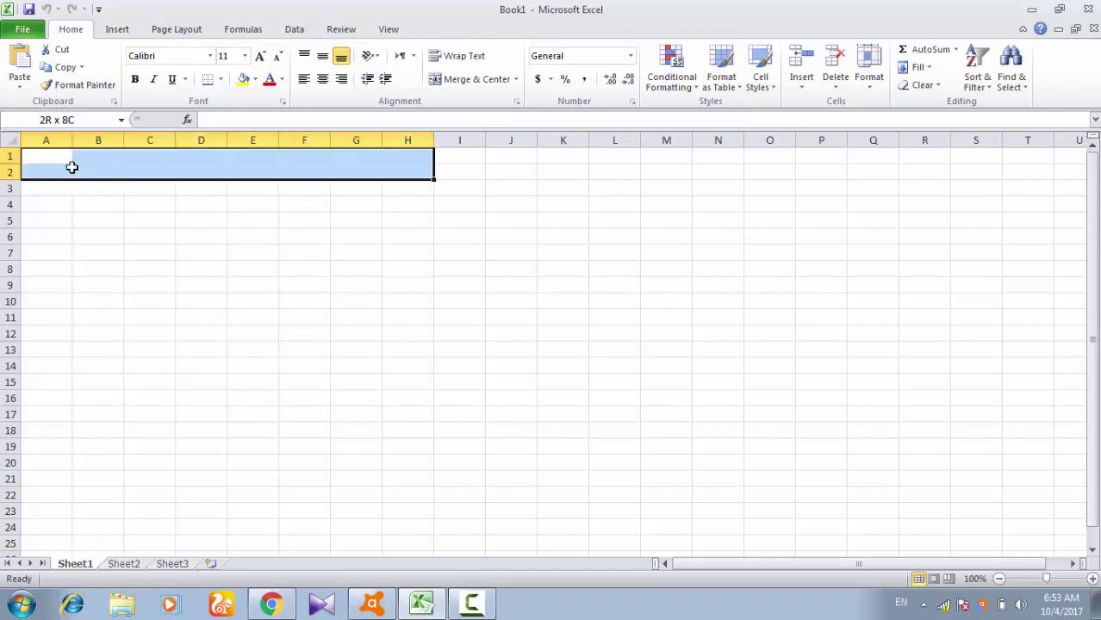
pyautogui.hotkey('shift', 'Right')
pyautogui.hotkey('shift', 'Left')
pyautogui.hotkey('shift', 'Down')
pyautogui.hotkey('shift', 'Right')
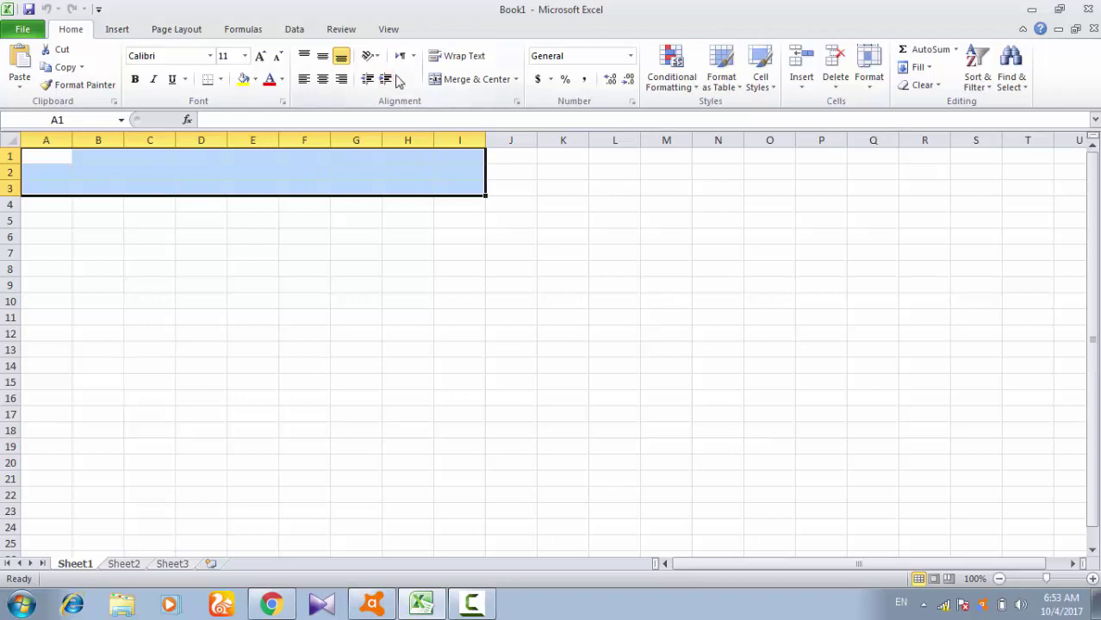
pyautogui.click(451, 81)
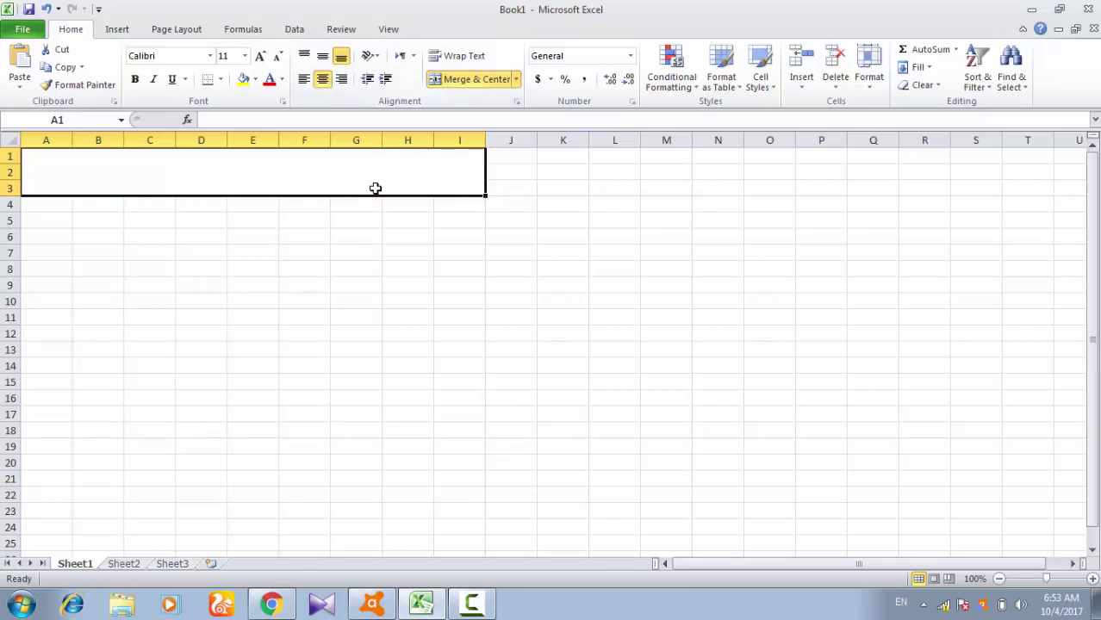
pyautogui.write('R')
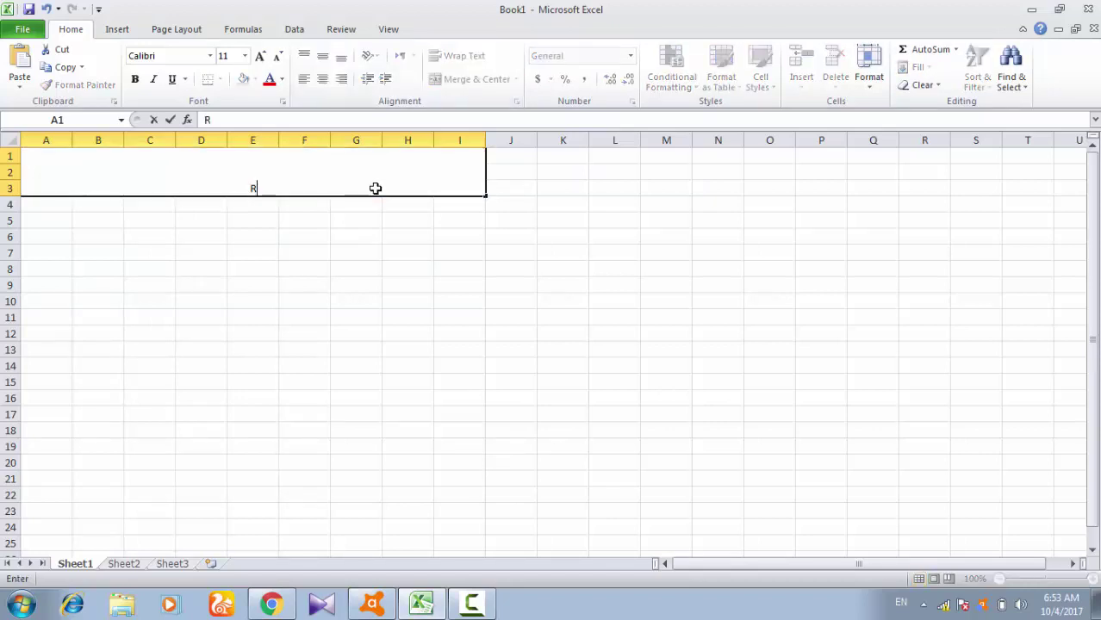
pyautogui.write('esul')
pyautogui.write('t Sh')
pyautogui.write('eet')
pyautogui.write(' of S')
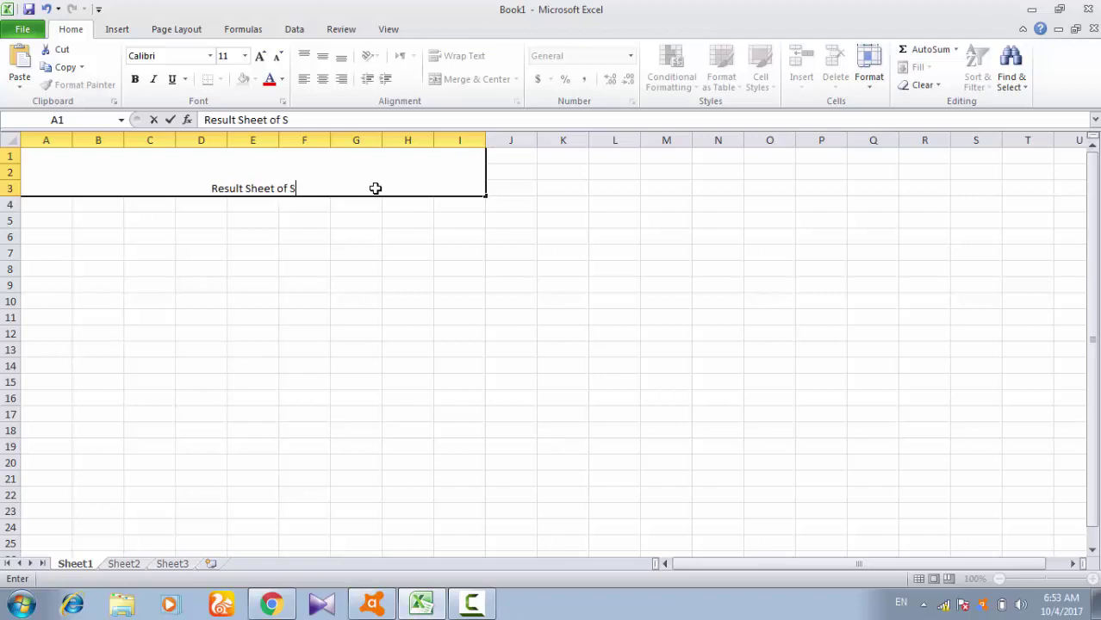
pyautogui.write('tudent')
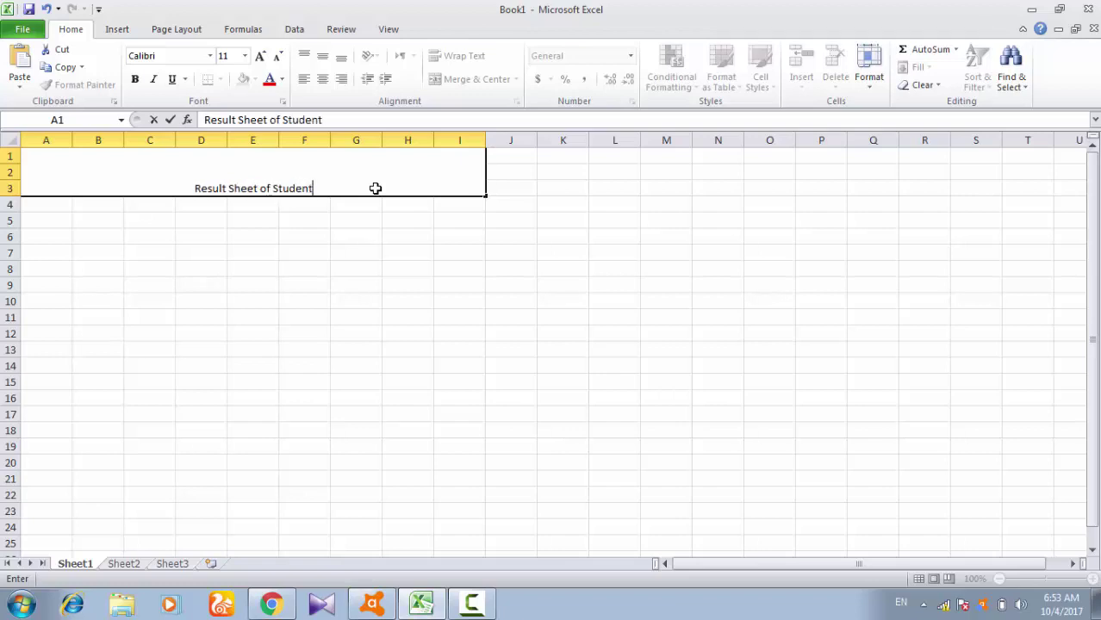
pyautogui.write('s')
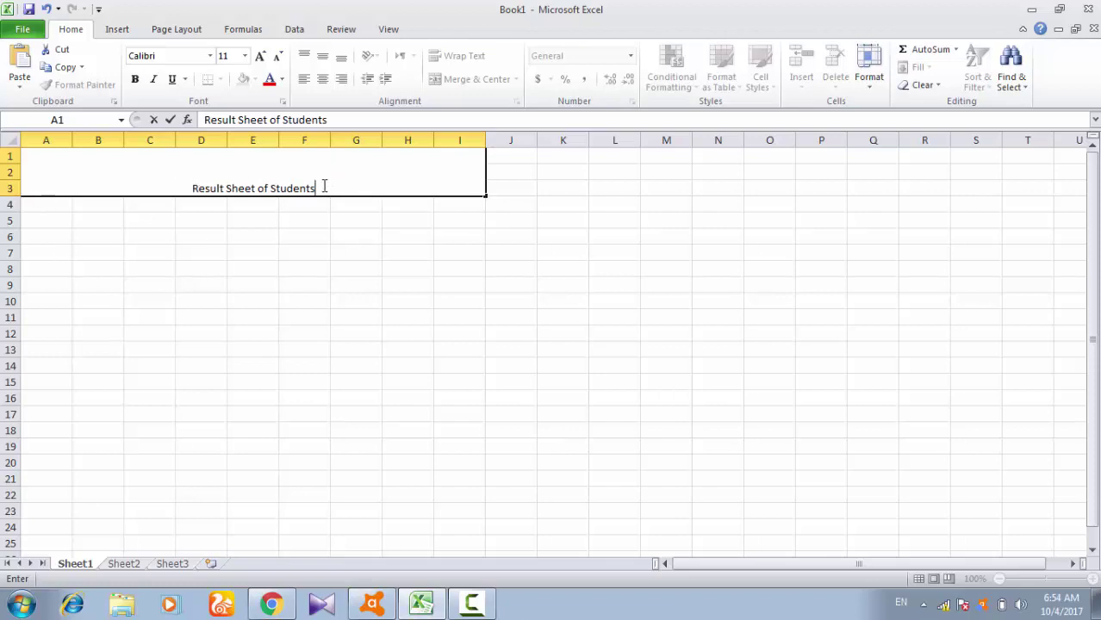
pyautogui.moveTo(317, 187); pyautogui.dragTo(185, 170)
pyautogui.hotkey('ctrl', 'c')
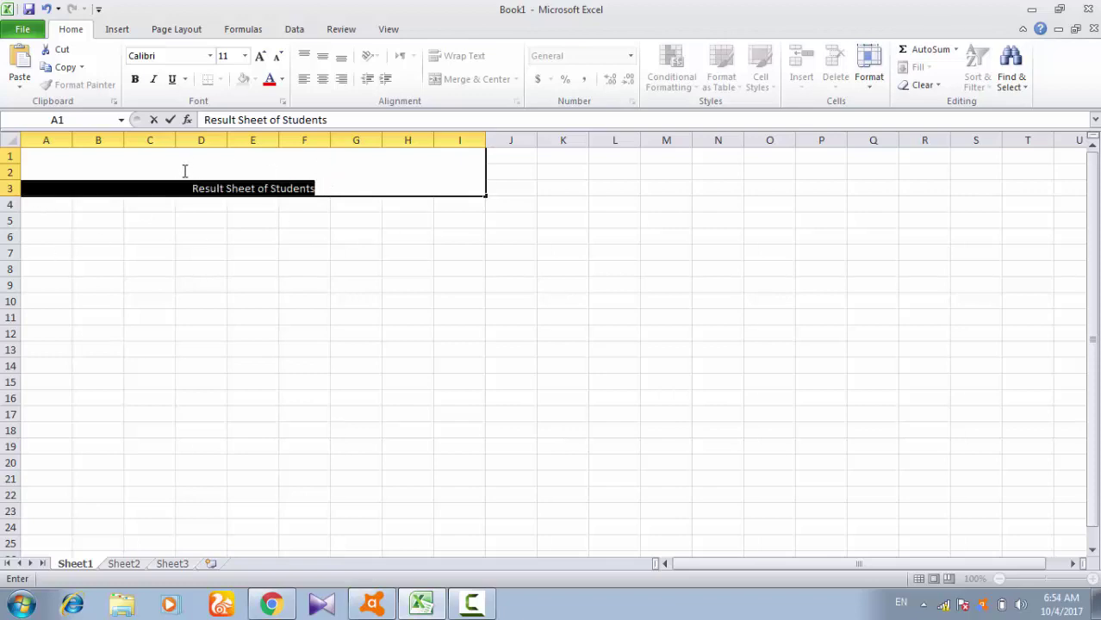
# - Format the title as bold, 24-point Aharoni in blue
pyautogui.click(136, 83)
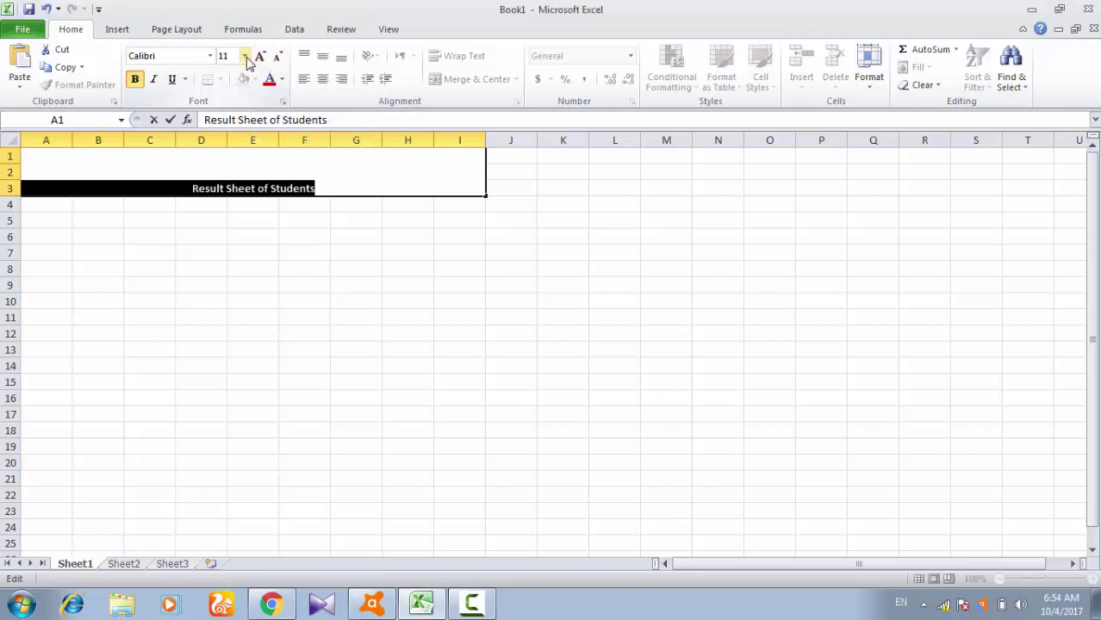
pyautogui.click(246, 57)
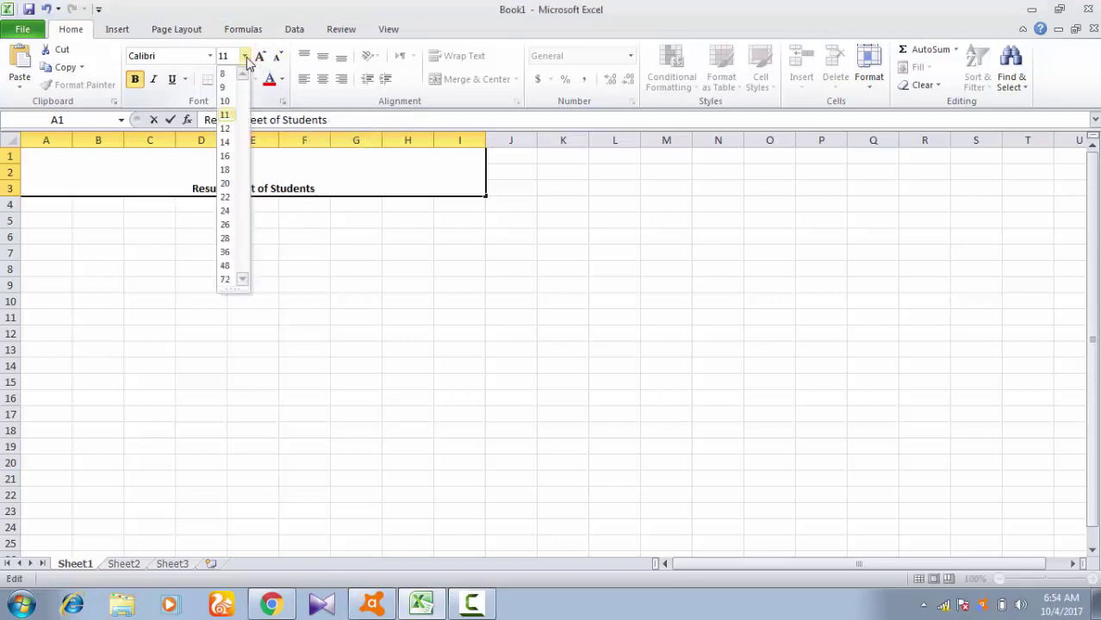
pyautogui.click(228, 211)
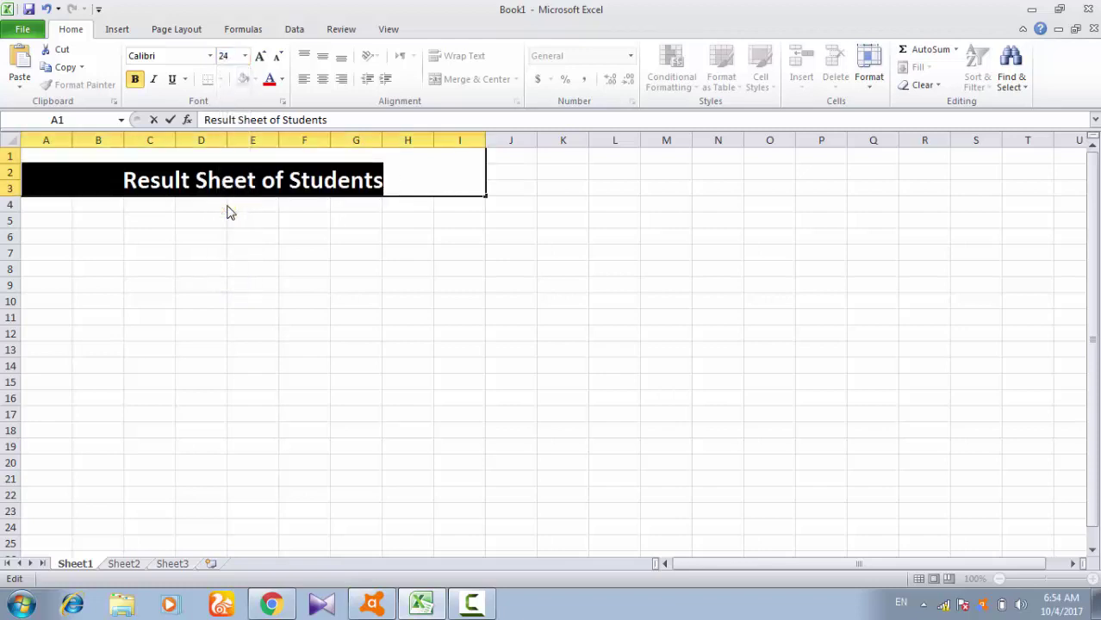
pyautogui.click(212, 56)
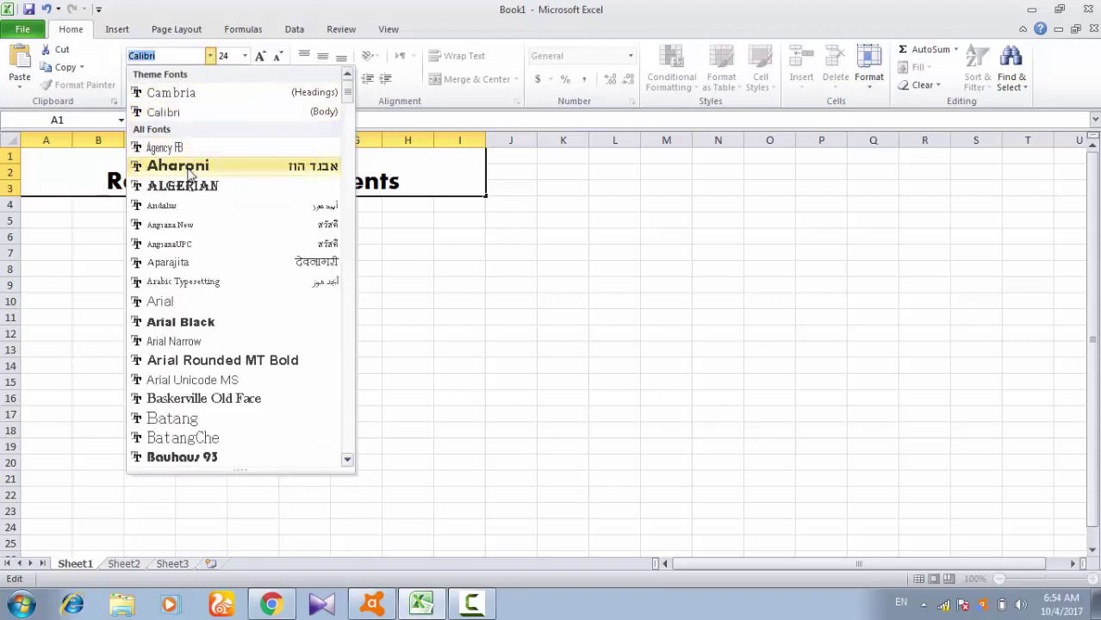
pyautogui.click(188, 171)
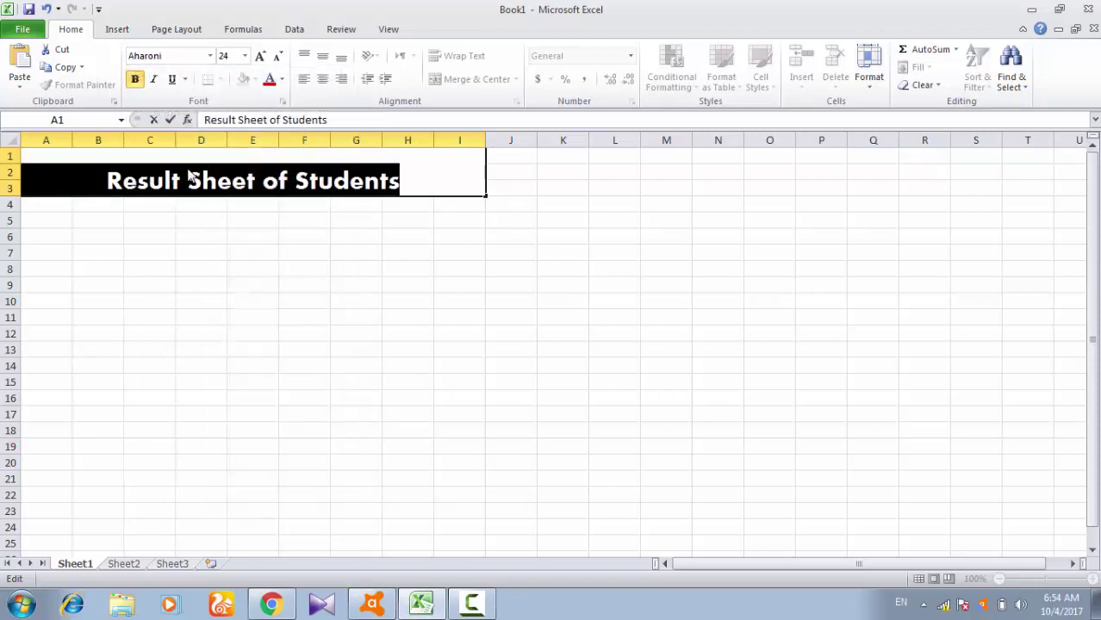
pyautogui.click(282, 80)
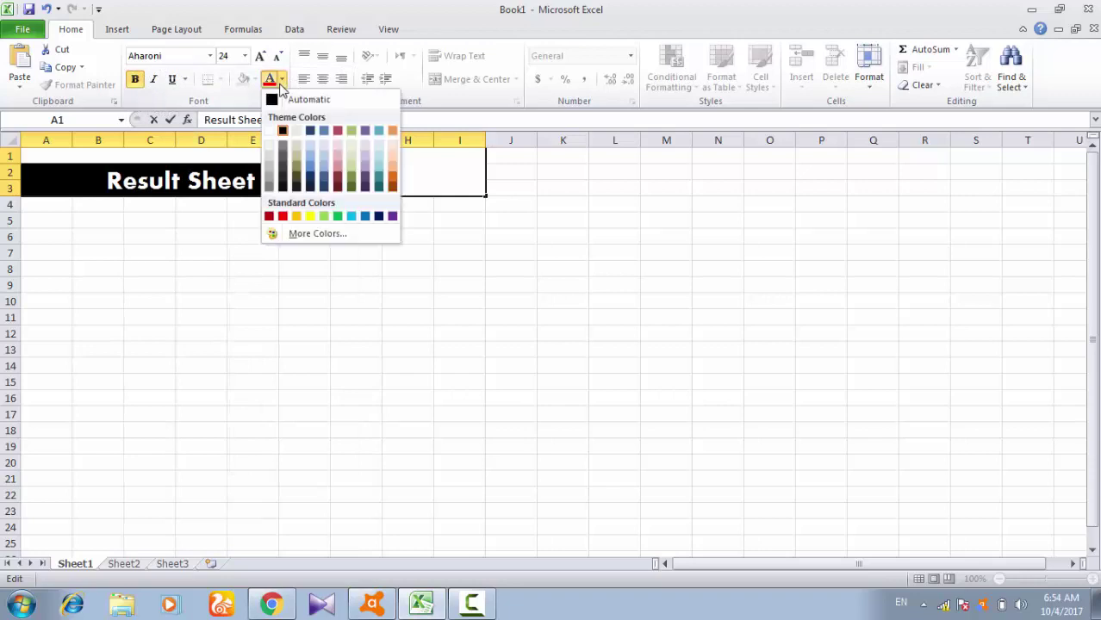
pyautogui.click(313, 175)
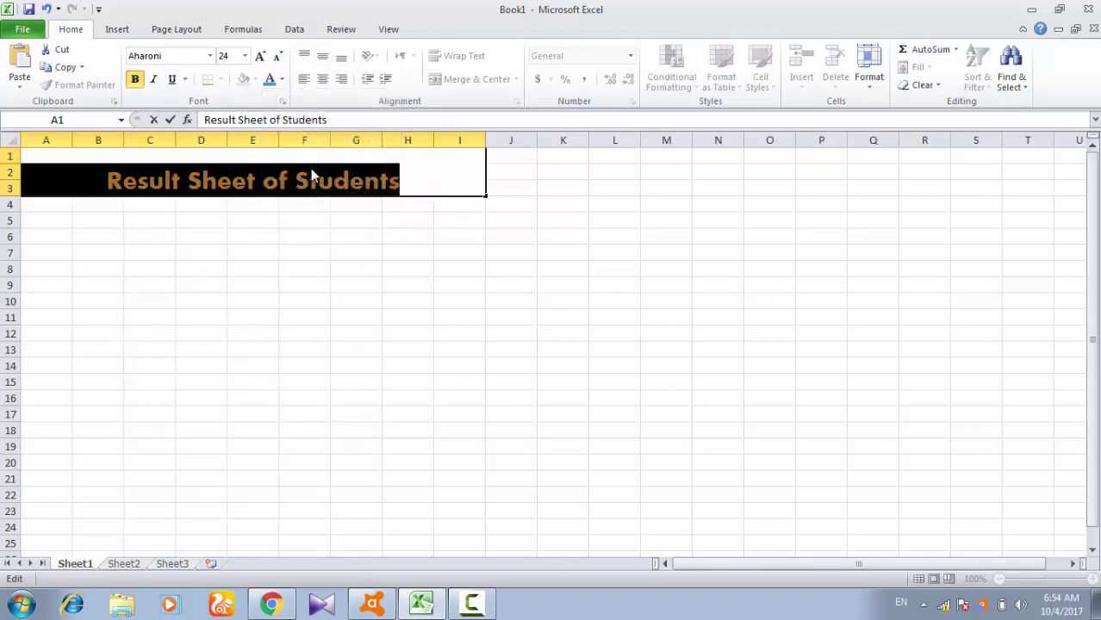
pyautogui.click(418, 171)
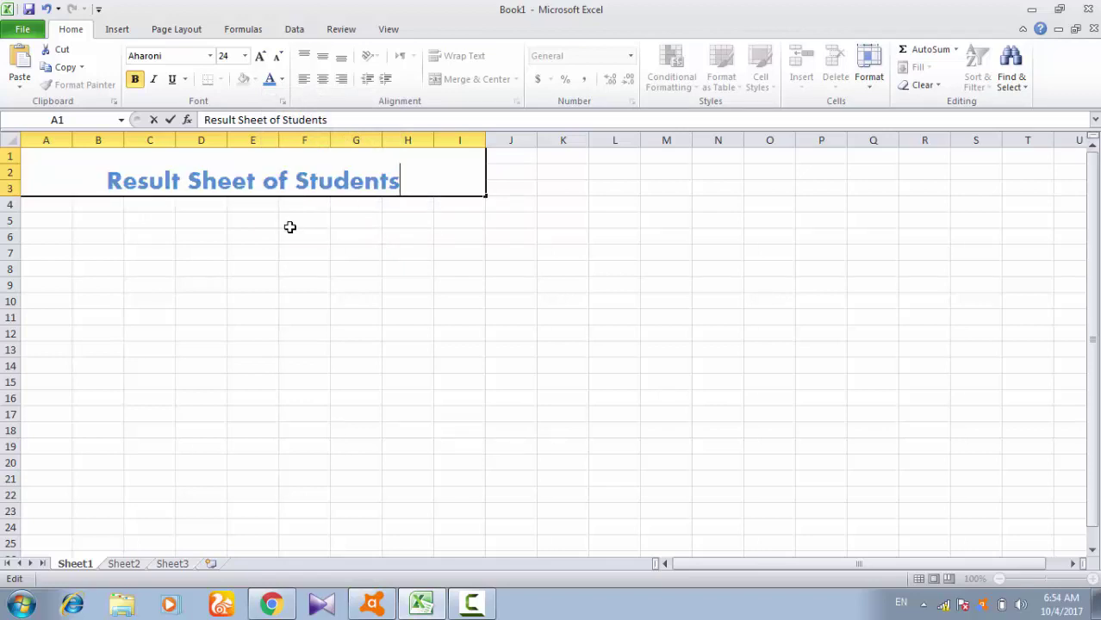
pyautogui.click(44, 206)
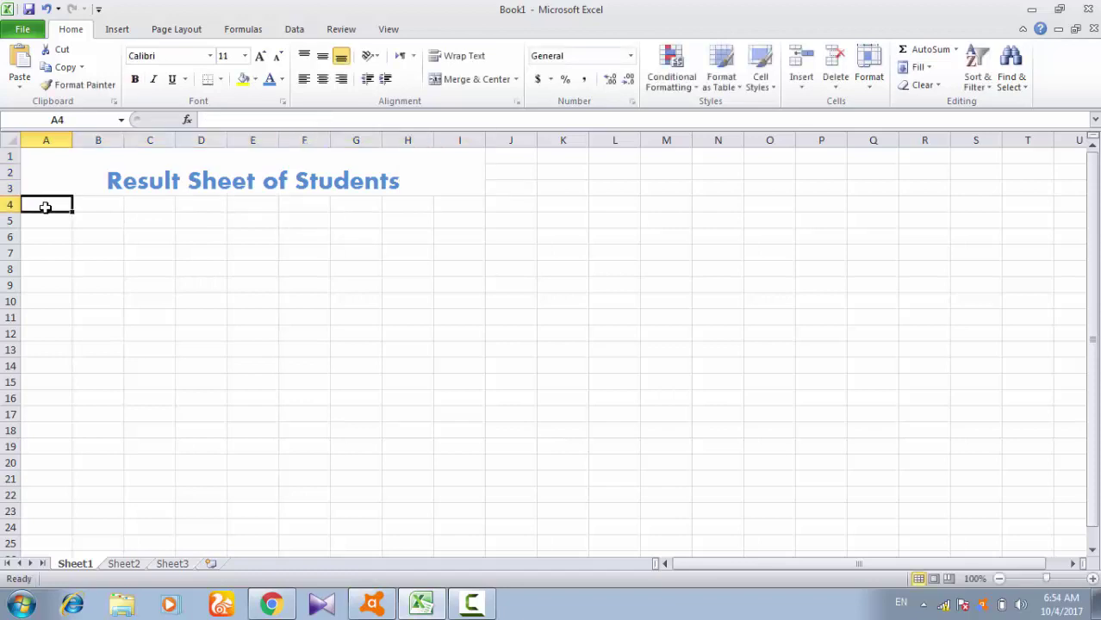
# - Enter the Roll No, Name and F Name headers in A4:C4
pyautogui.doubleClick(45, 207)
pyautogui.hotkey('ctrl', 'v')
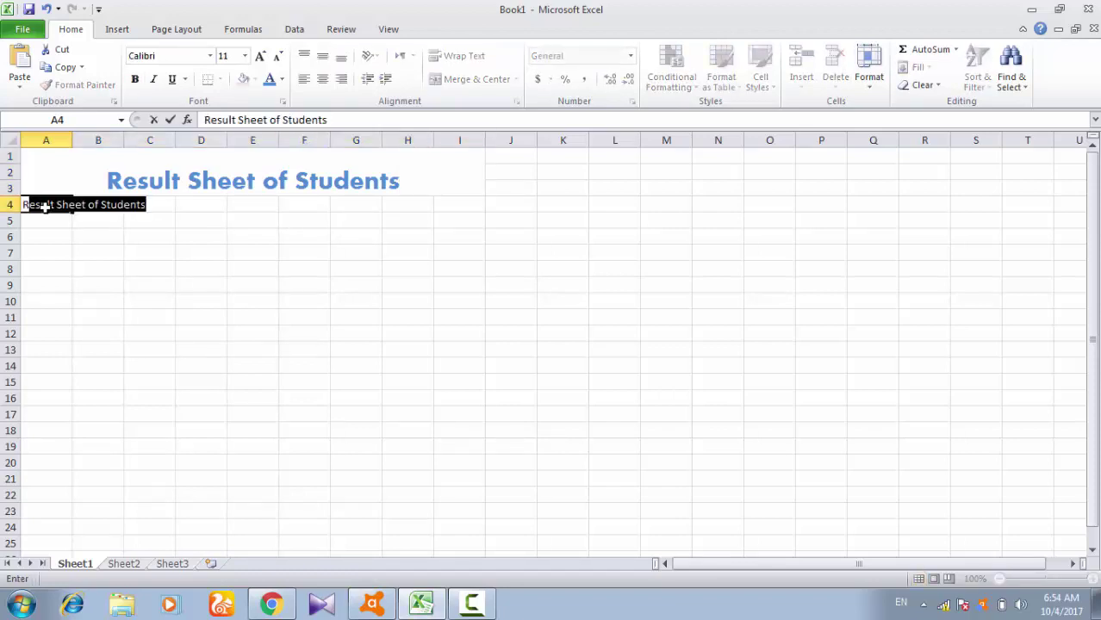
pyautogui.write('Roll')
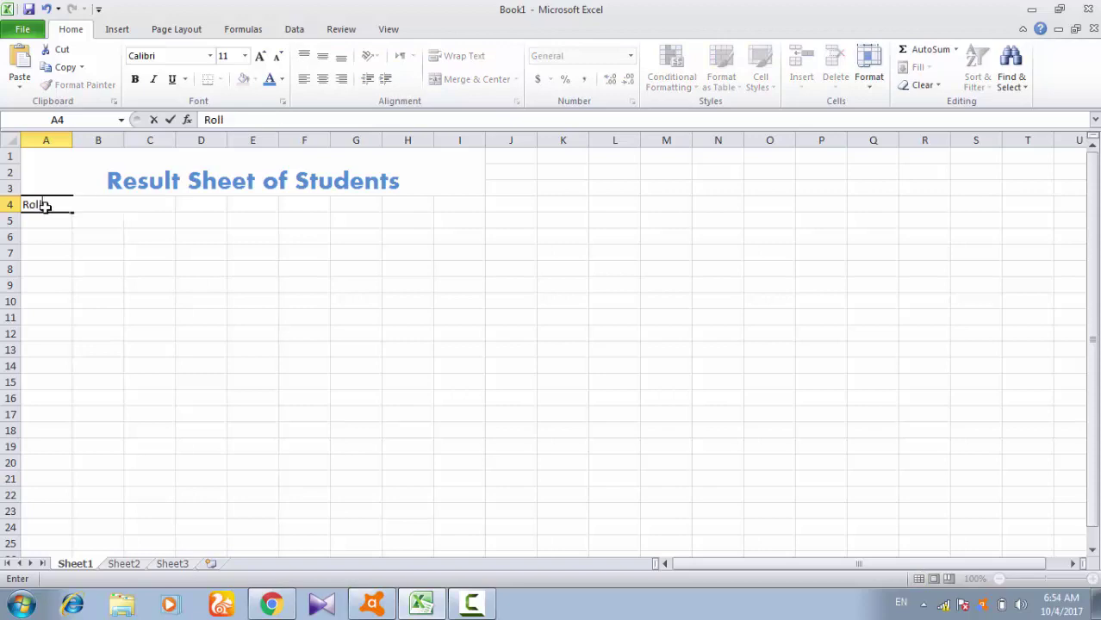
pyautogui.write(' No')
pyautogui.press('Tab')
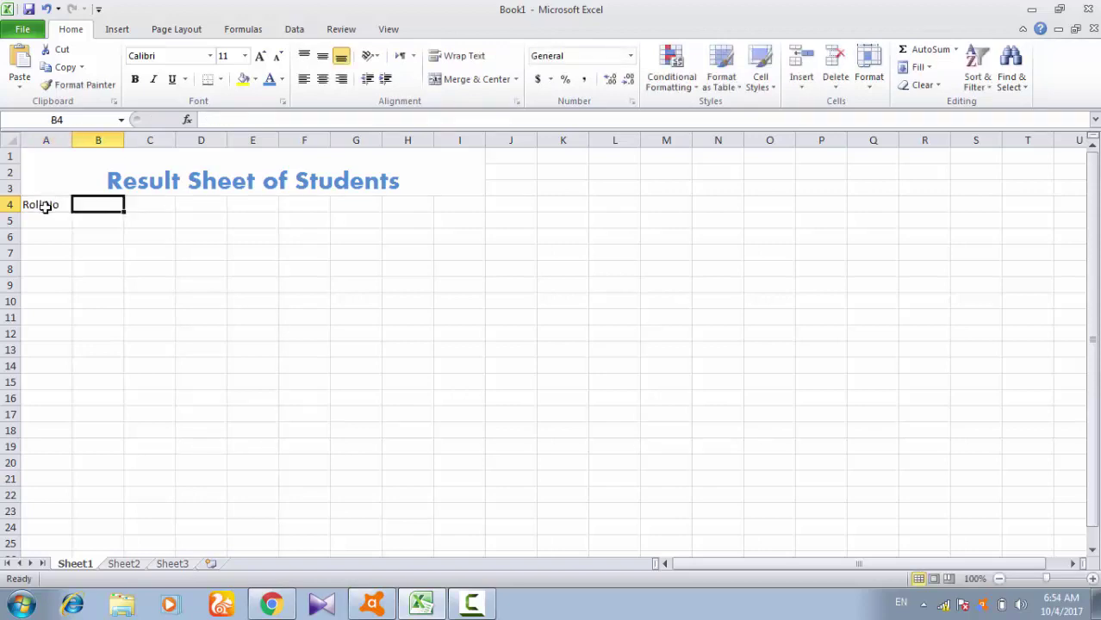
pyautogui.write('N')
pyautogui.write('ame')
pyautogui.press('Tab')
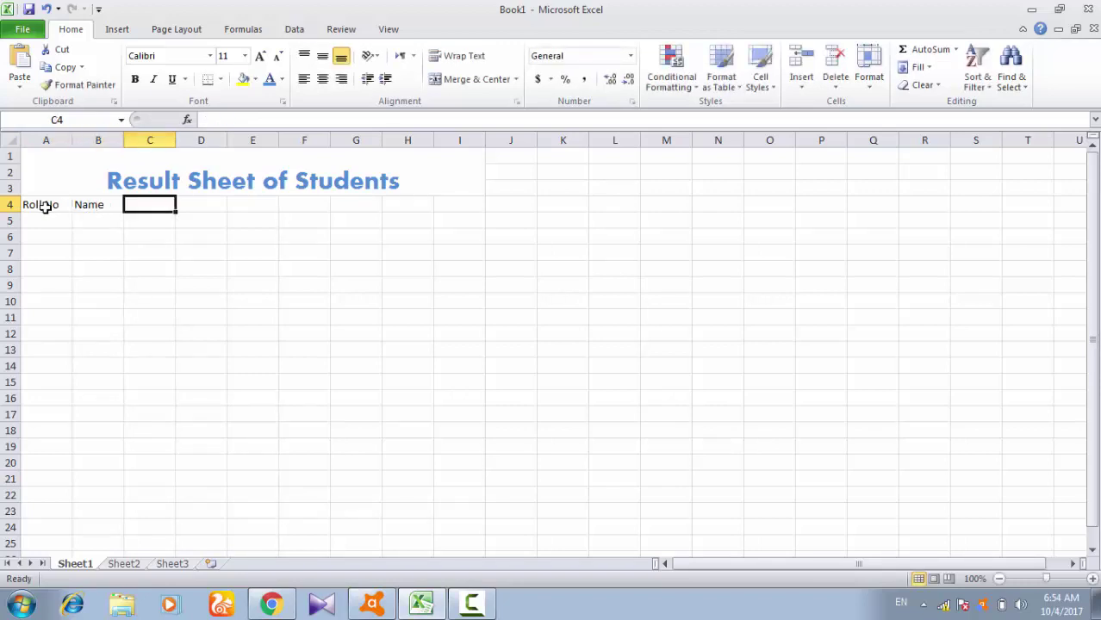
pyautogui.write('F N')
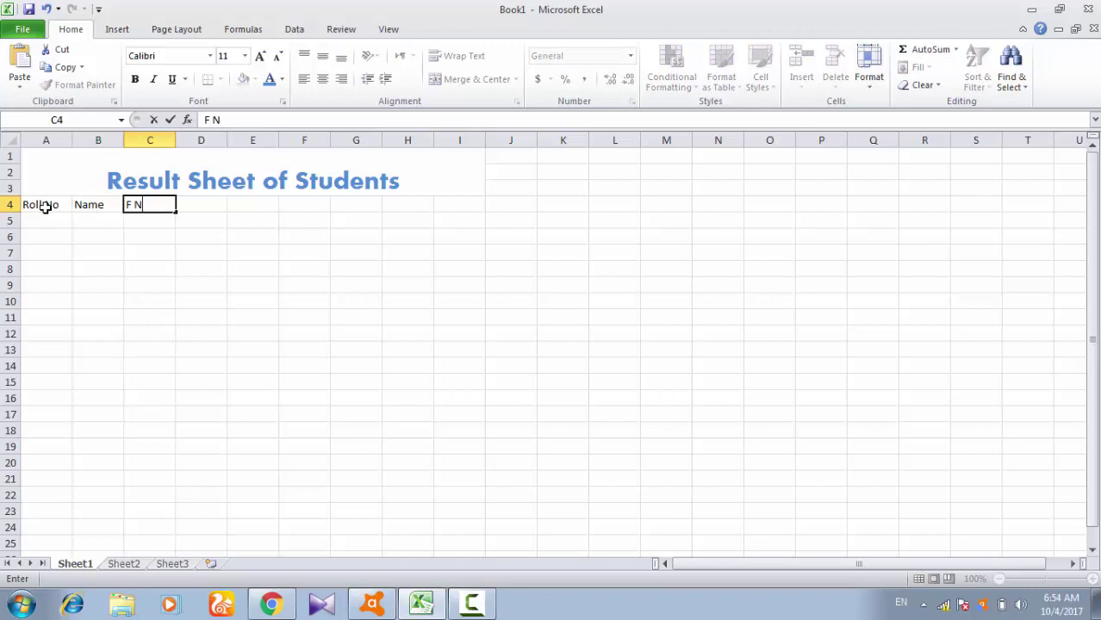
pyautogui.write('ame')
pyautogui.press('Tab')
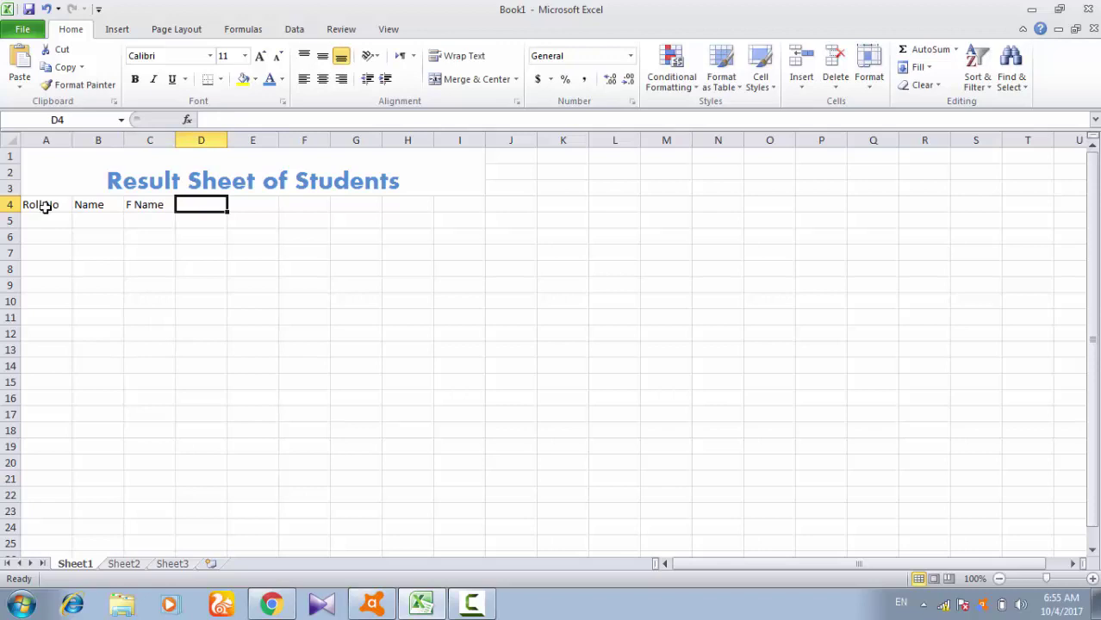
# - Add subject headers English, urdu, maths, science and islamiat in D4:H4
pyautogui.write('E')
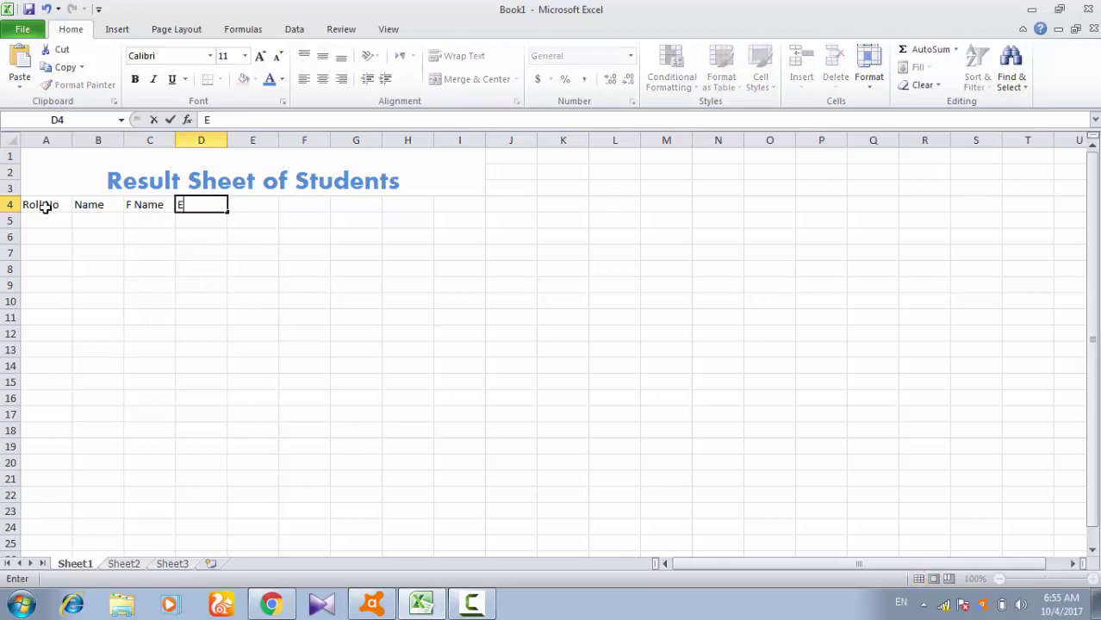
pyautogui.write('nglish')
pyautogui.press('Tab')
pyautogui.write('urdu')
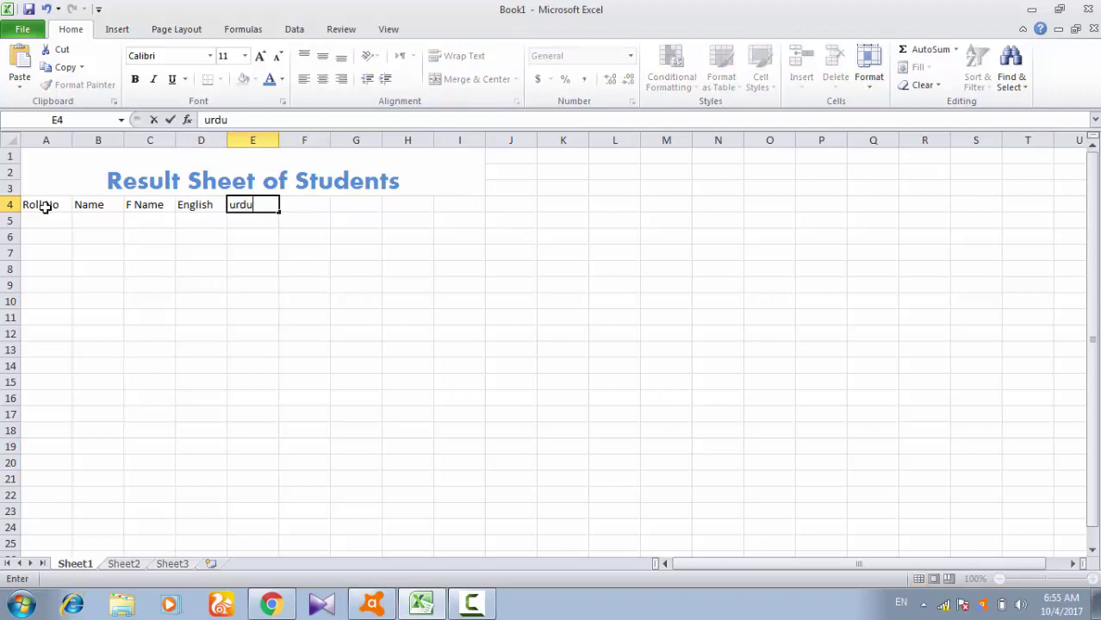
pyautogui.press('Tab')
pyautogui.write('m')
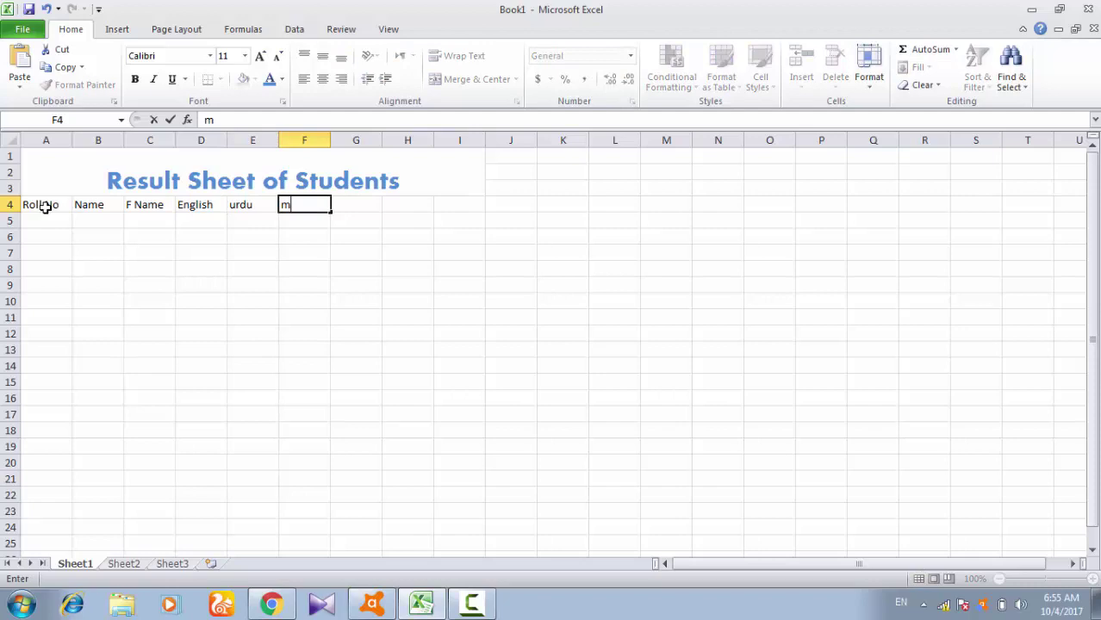
pyautogui.write('aths')
pyautogui.press('Tab')
pyautogui.write('sc')
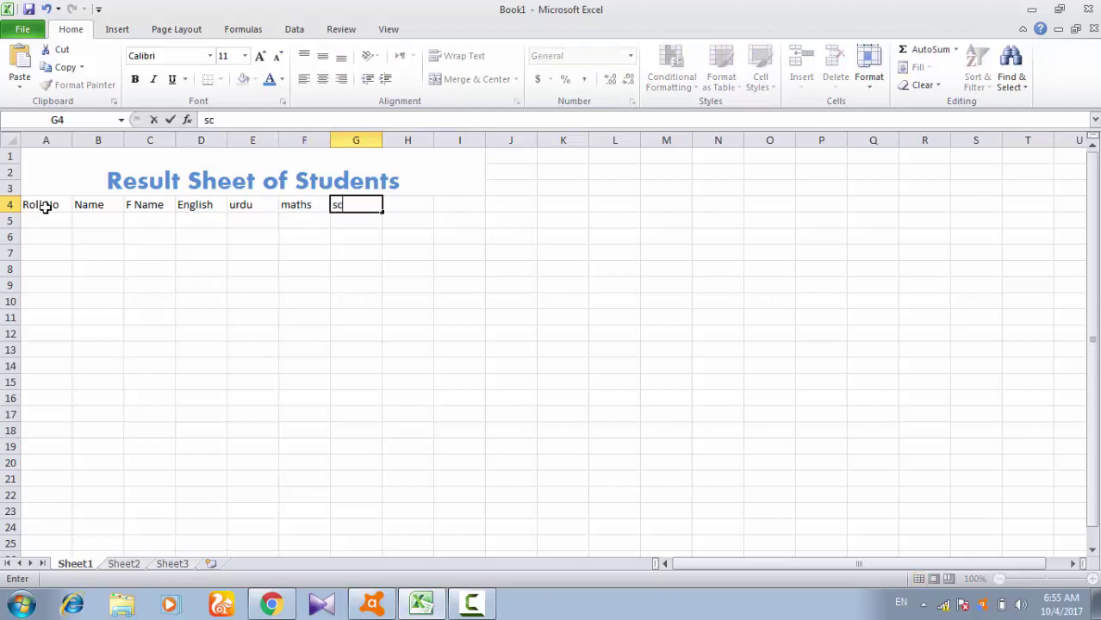
pyautogui.write('ience')
pyautogui.press('Tab')
pyautogui.write('isla')
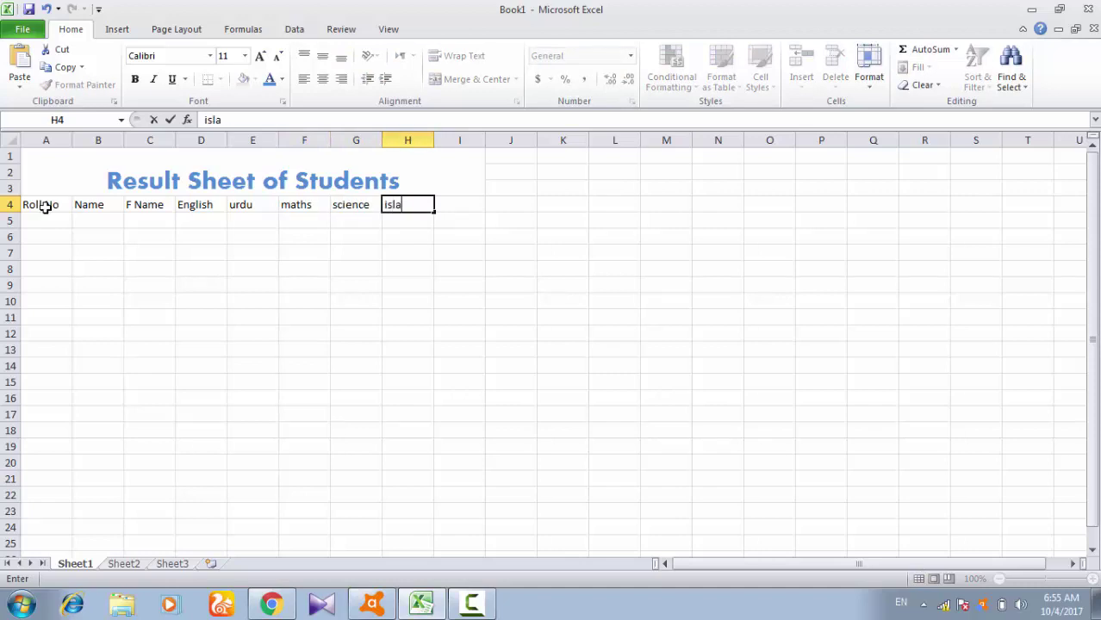
pyautogui.write('miat')
pyautogui.press('Tab')
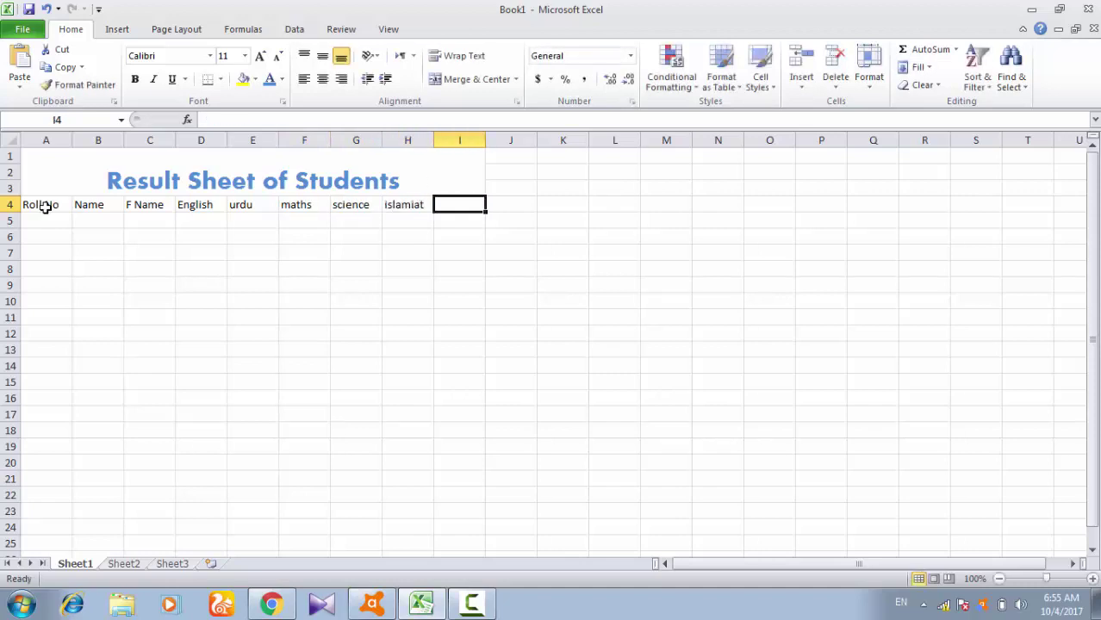
# - Add the pakstudy, total marks, obt marks and percentage headers in I4:L4
pyautogui.write('paks')
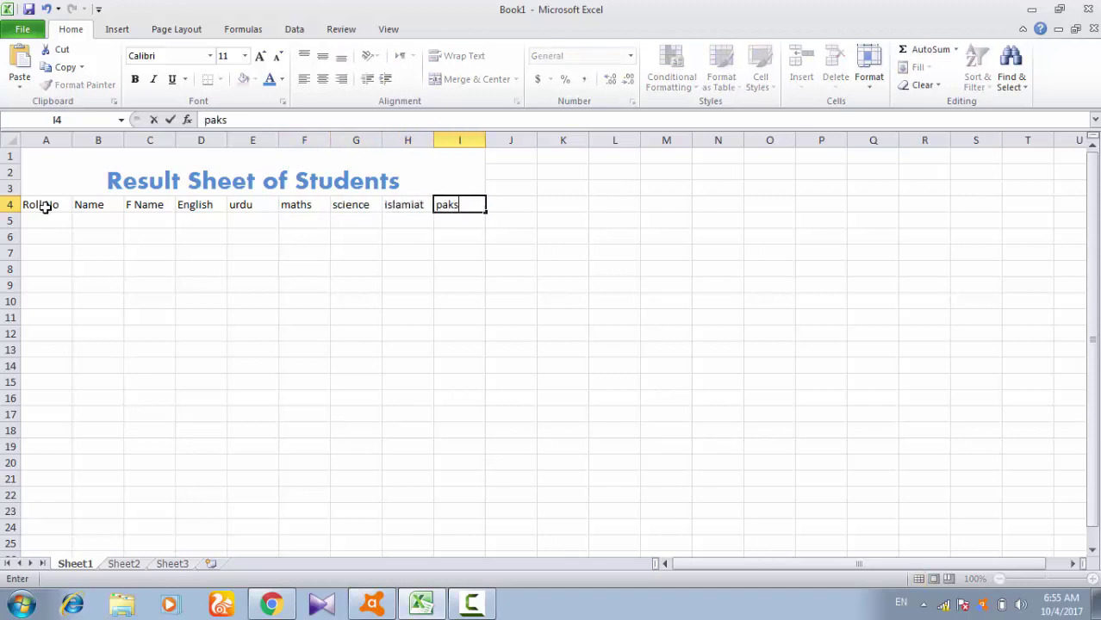
pyautogui.write('tudy')
pyautogui.press('Tab')
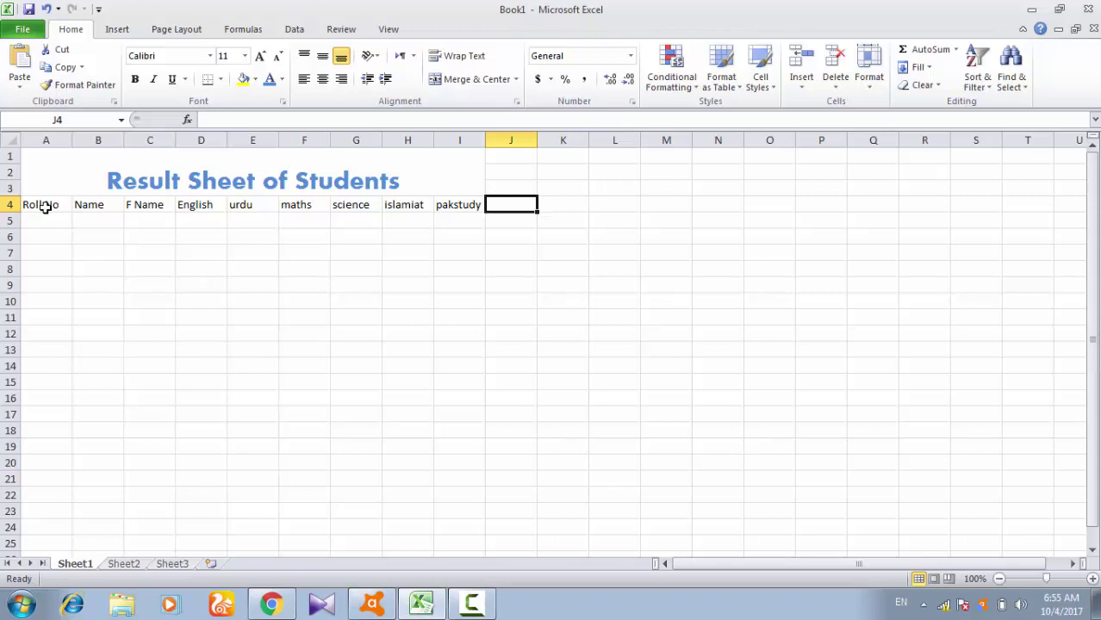
pyautogui.write('to')
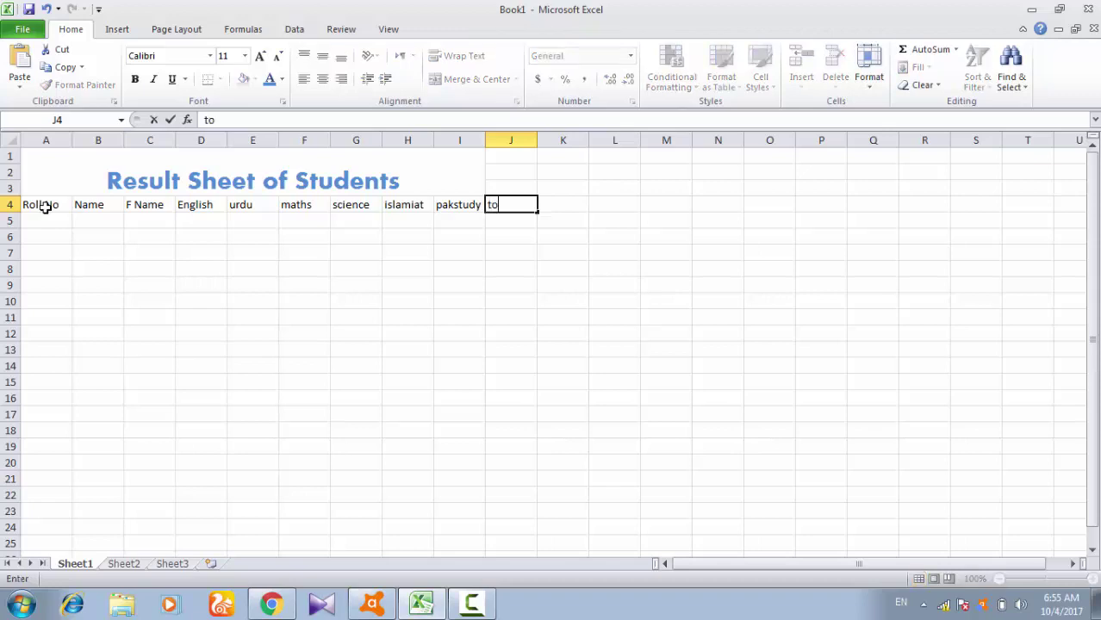
pyautogui.write('tal')
pyautogui.write(' marks')
pyautogui.press('Tab')
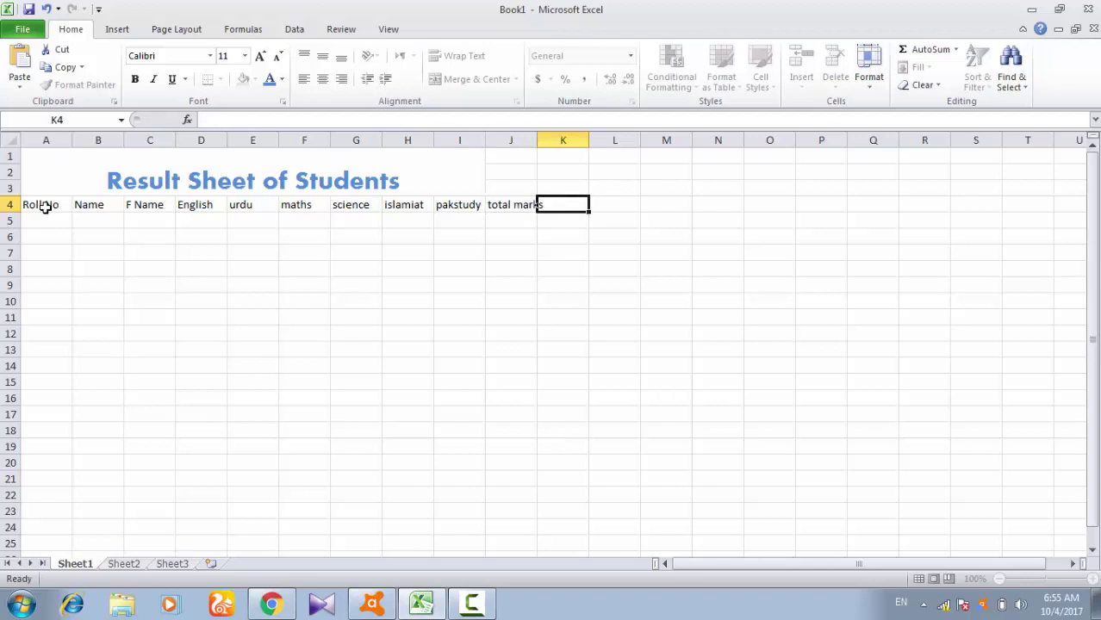
pyautogui.write('obt marks')
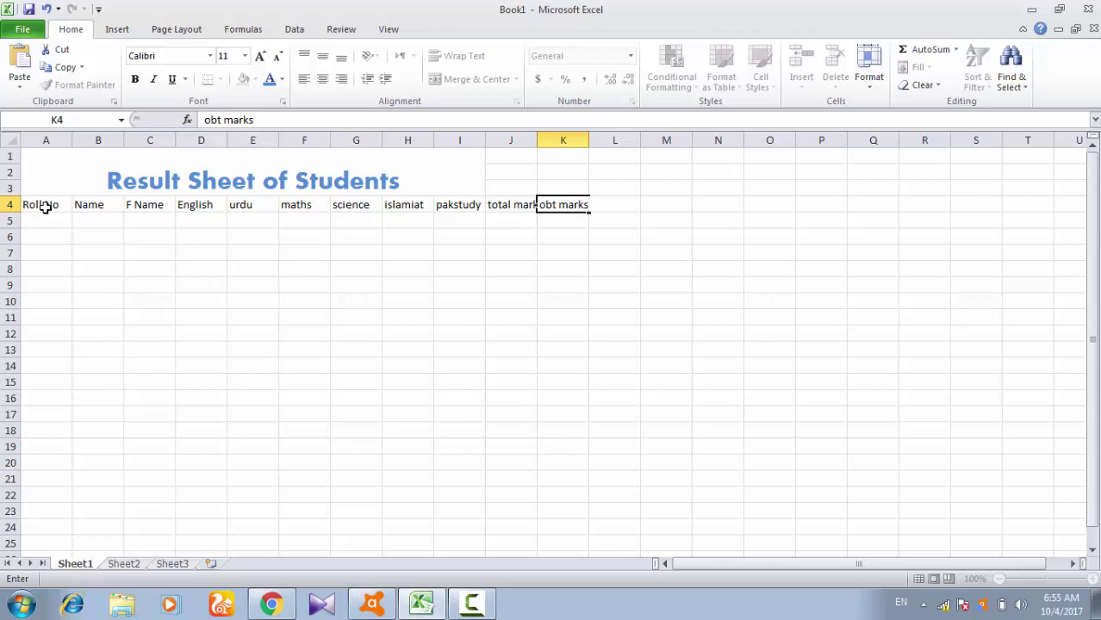
pyautogui.press('Tab')
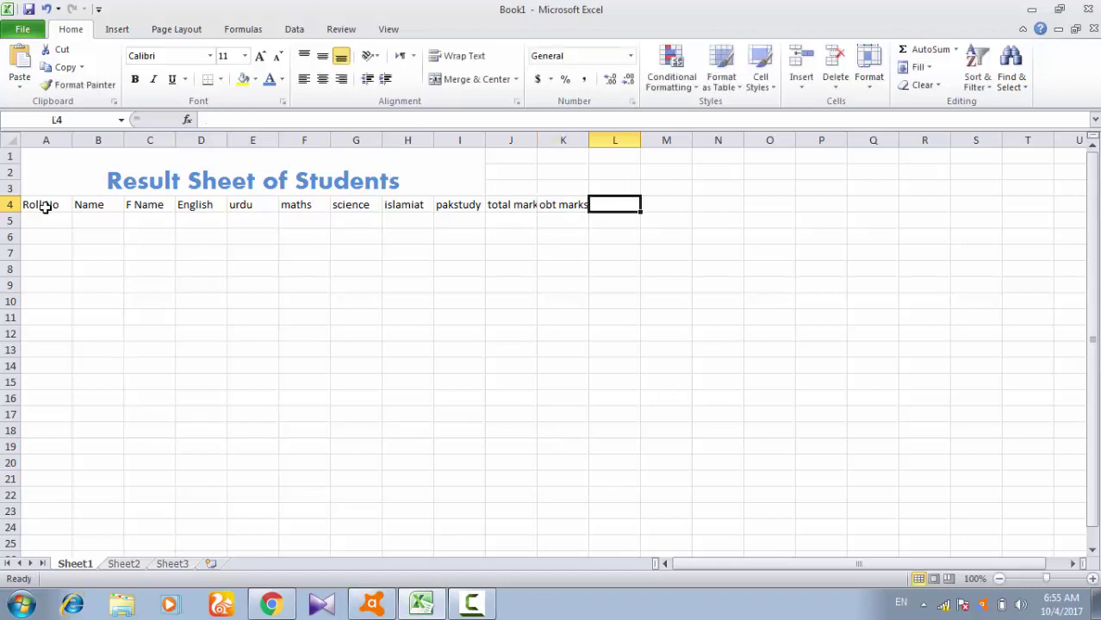
pyautogui.write('per')
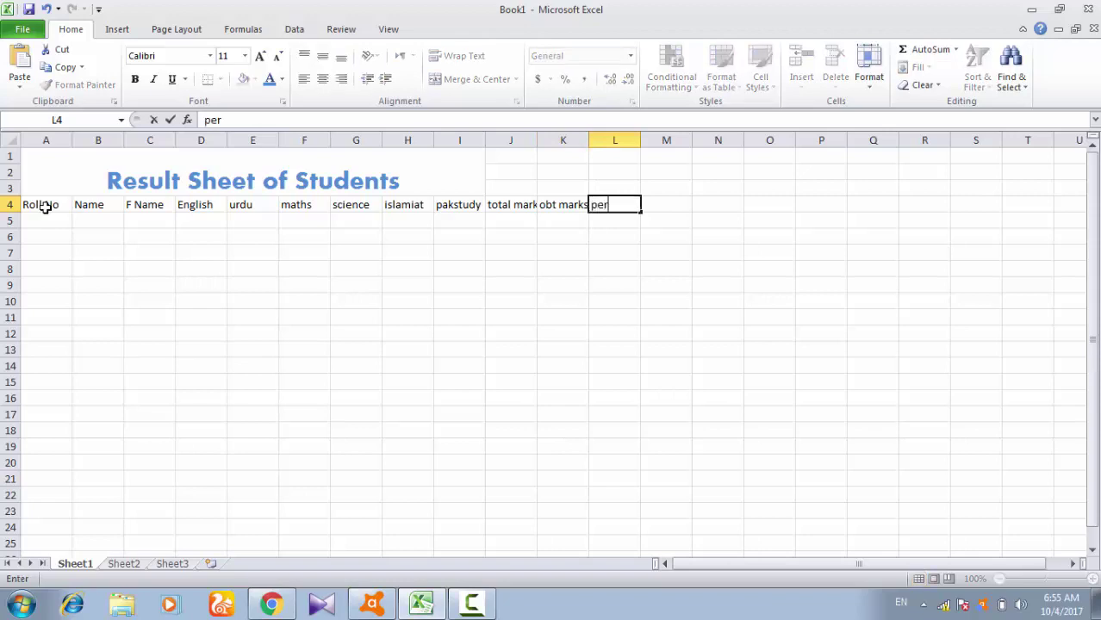
pyautogui.write('centage')
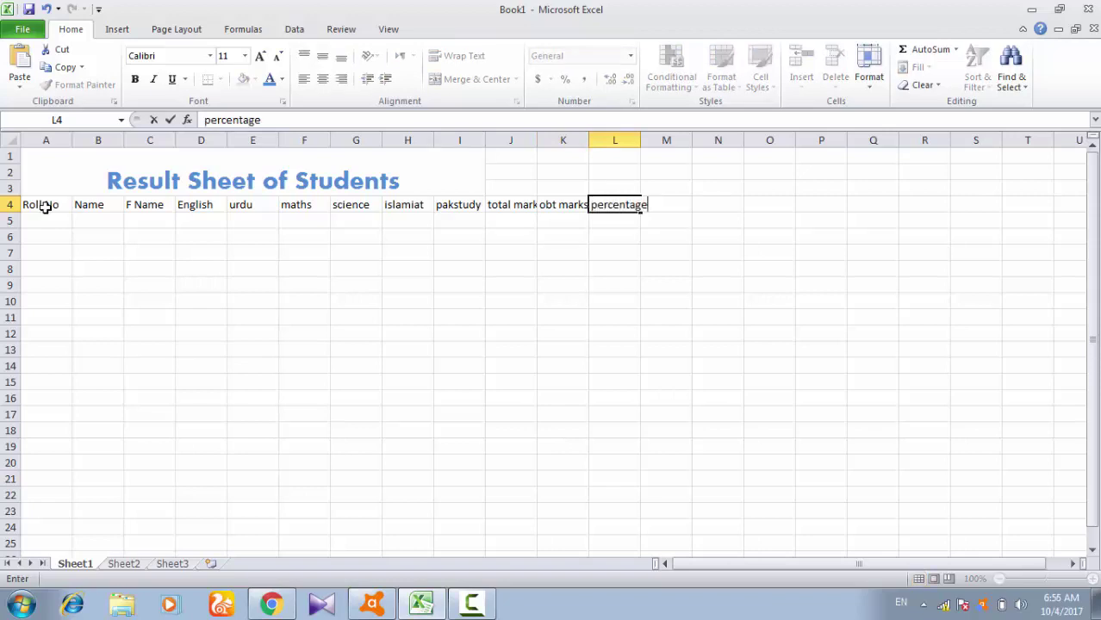
pyautogui.press('Tab')
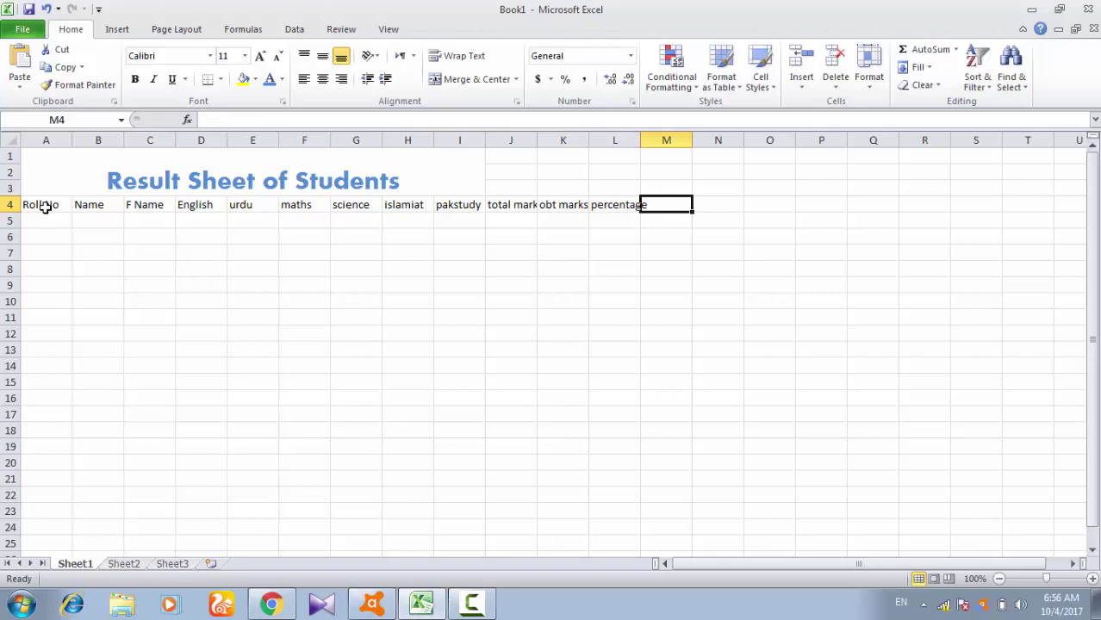
# - Add grade and position headers in M4:N4 and widen the Name column
pyautogui.write('grade')
pyautogui.press('Tab')
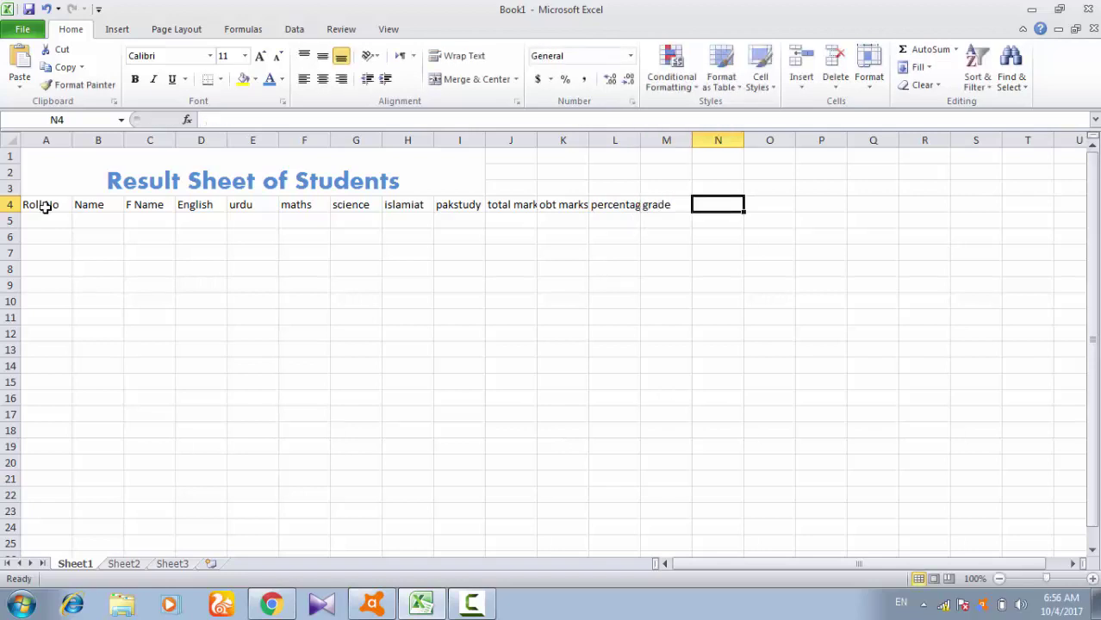
pyautogui.write('pos')
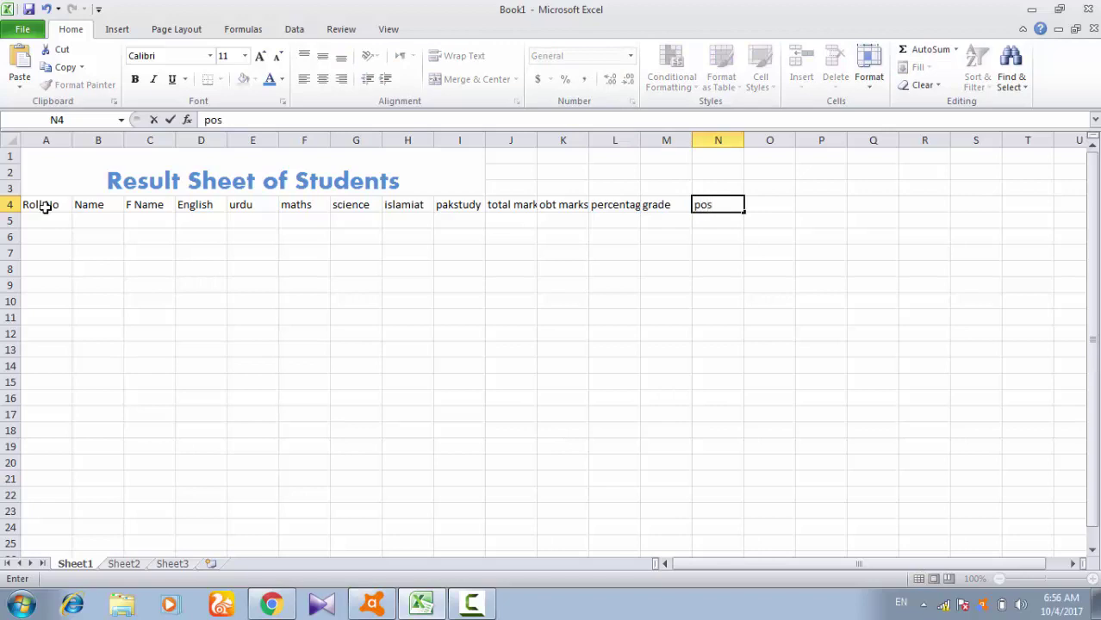
pyautogui.write('ition')
pyautogui.press('Return')
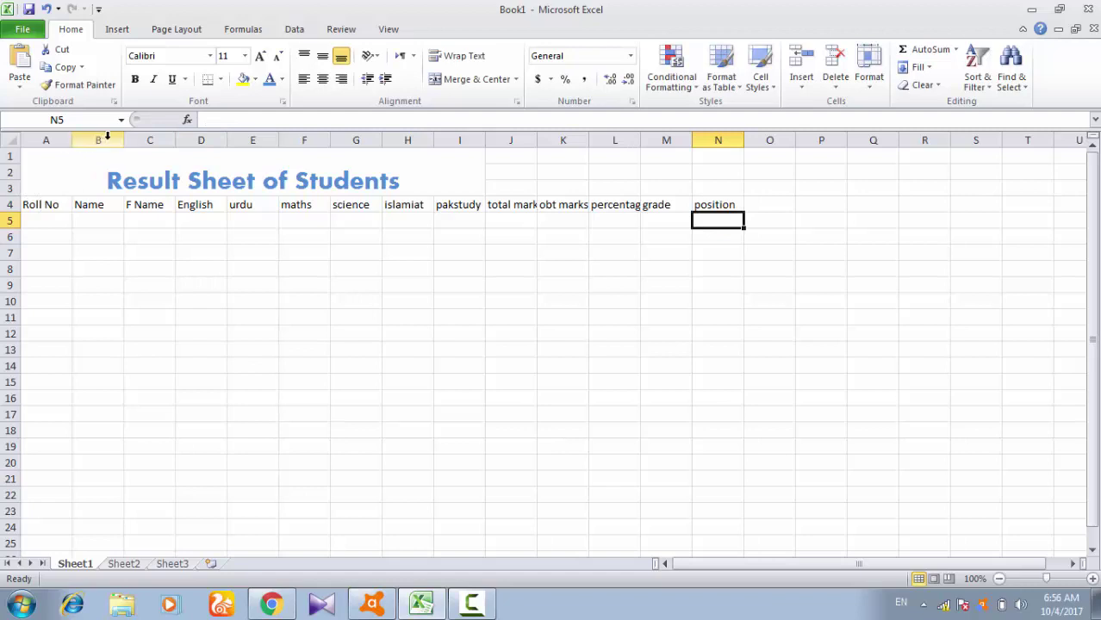
pyautogui.moveTo(122, 140); pyautogui.dragTo(277, 143)
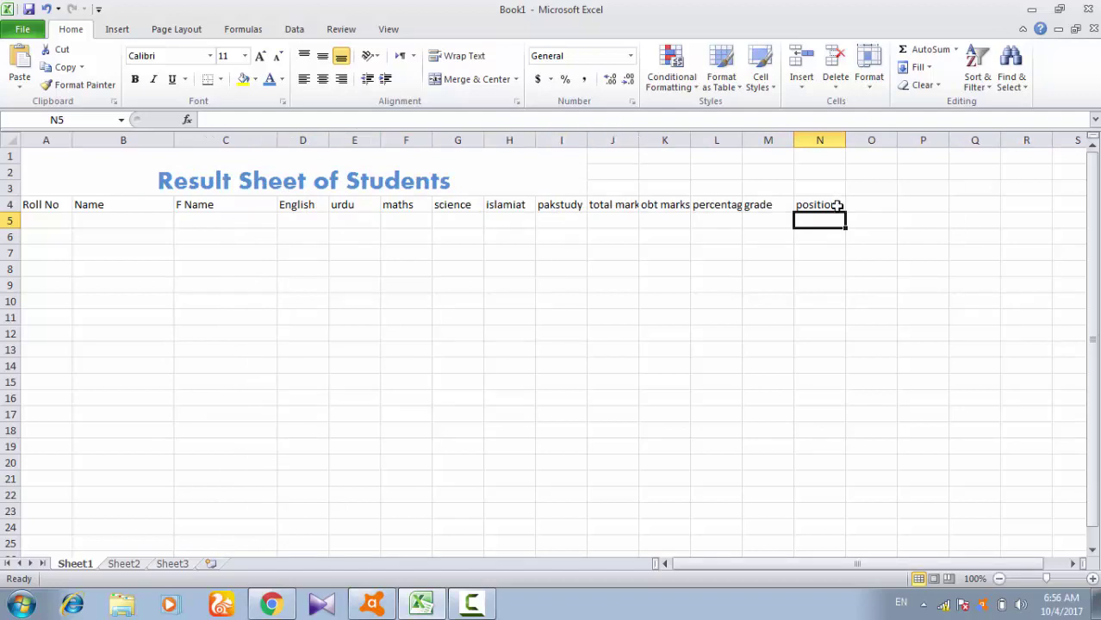
pyautogui.moveTo(836, 205); pyautogui.dragTo(616, 205)
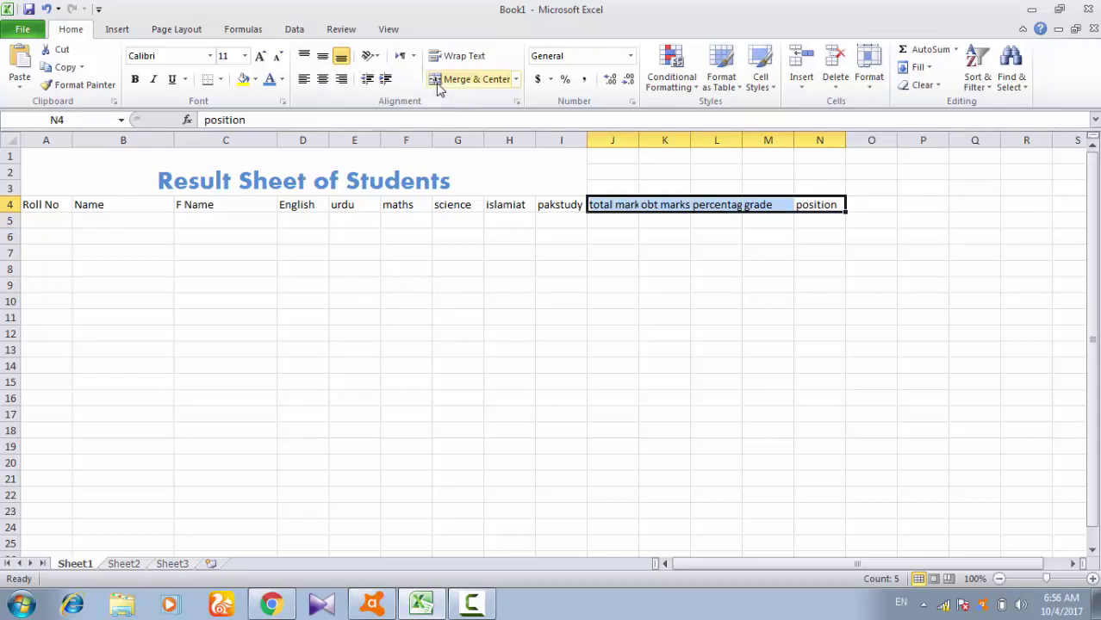
# - Angle the total marks through position headers (J4:N4) counterclockwise
pyautogui.click(470, 58)
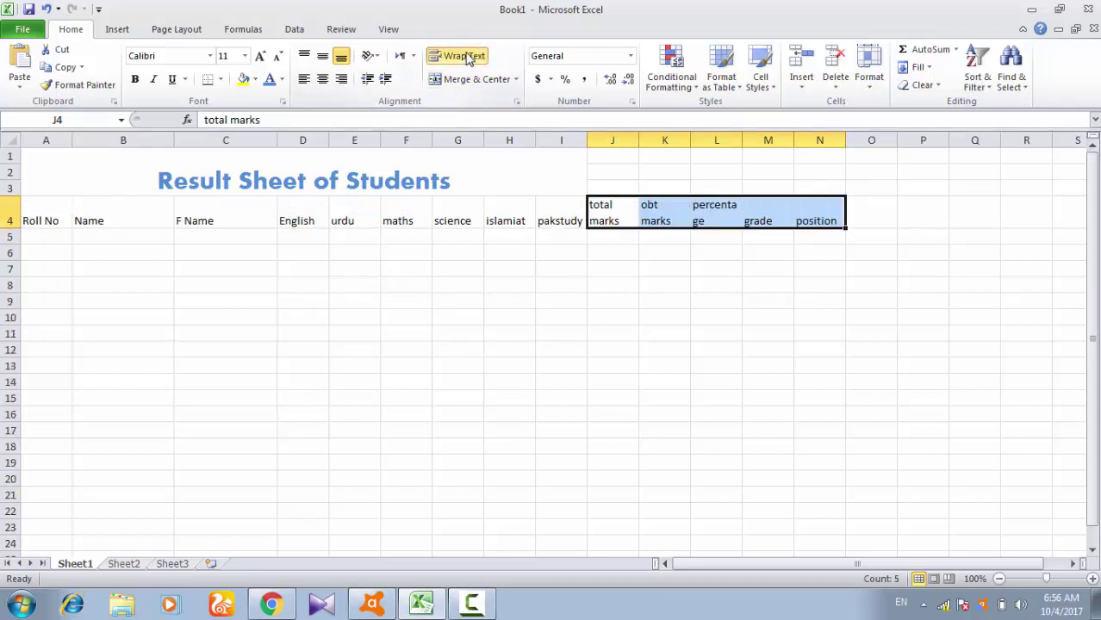
pyautogui.click(470, 58)
pyautogui.click(368, 62)
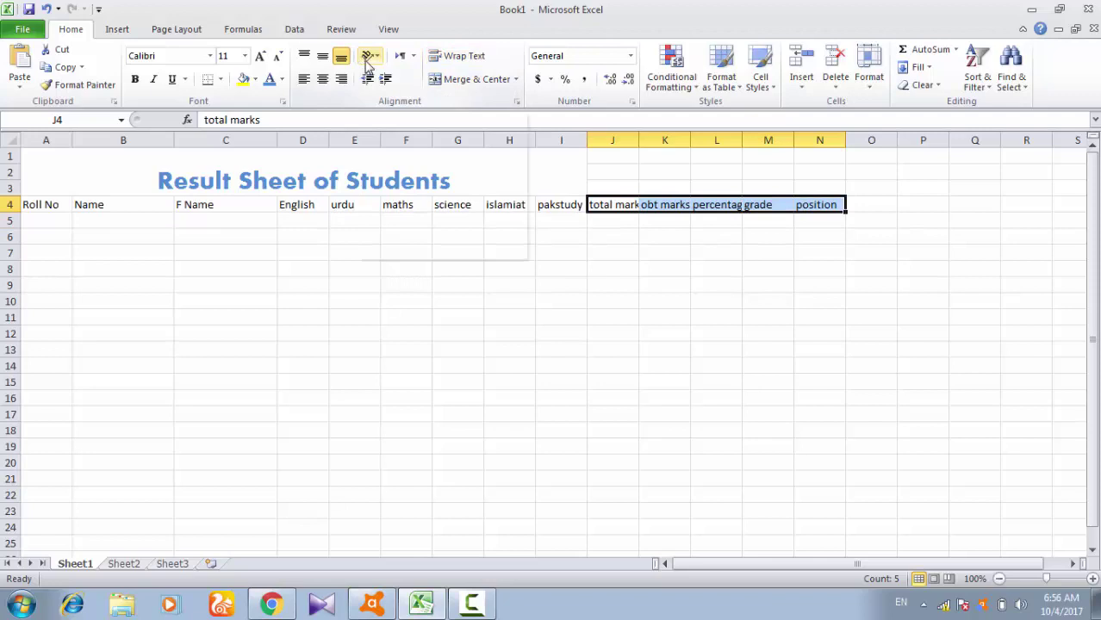
pyautogui.click(368, 59)
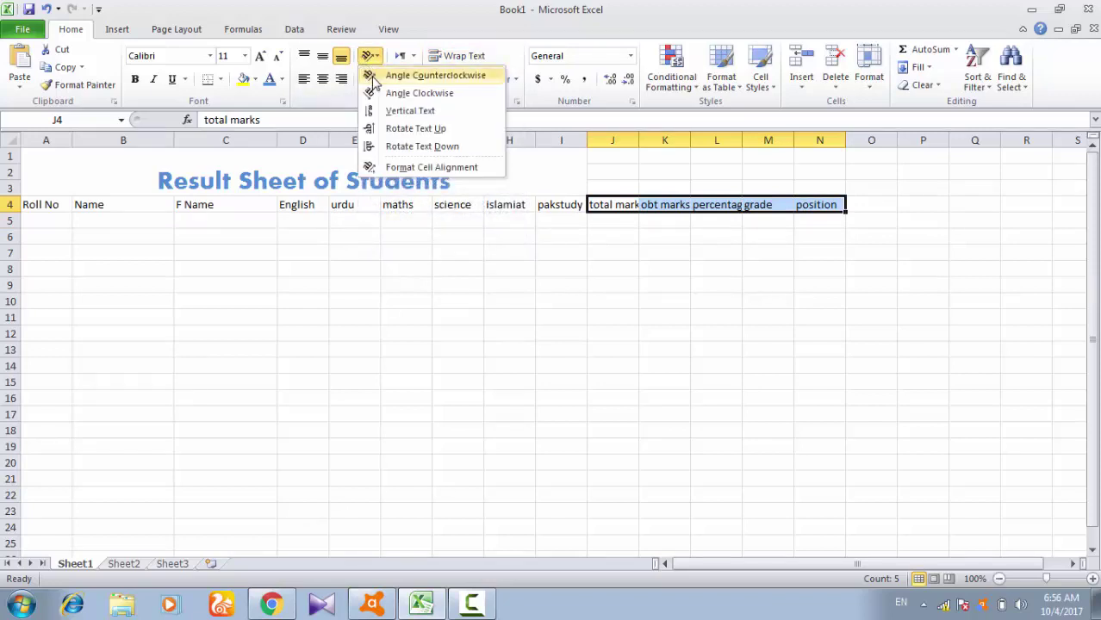
pyautogui.click(373, 77)
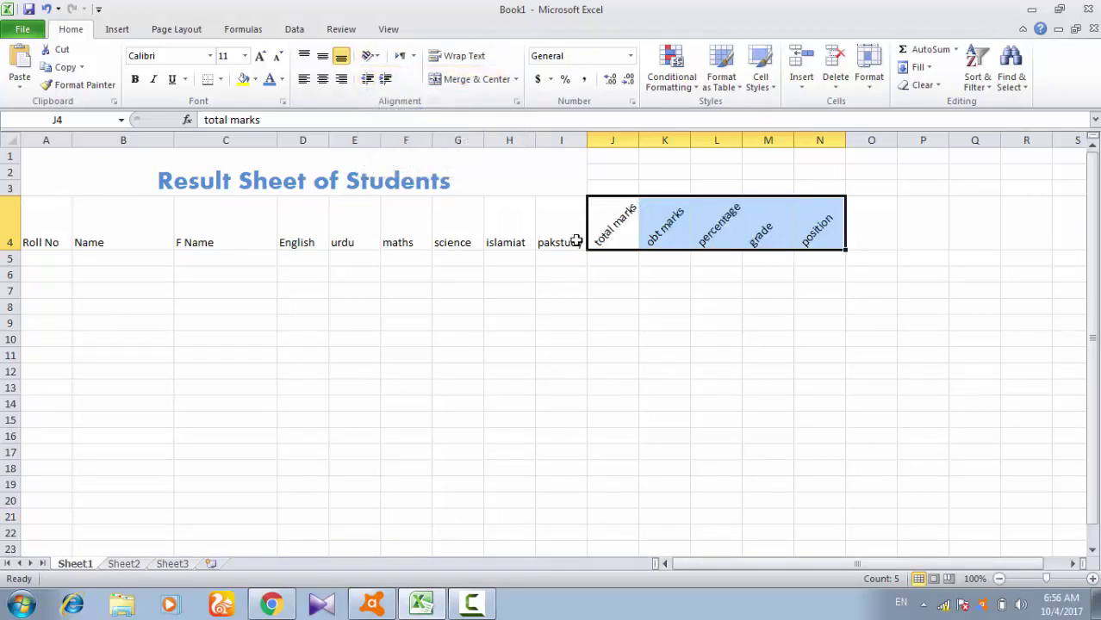
pyautogui.press('Right')
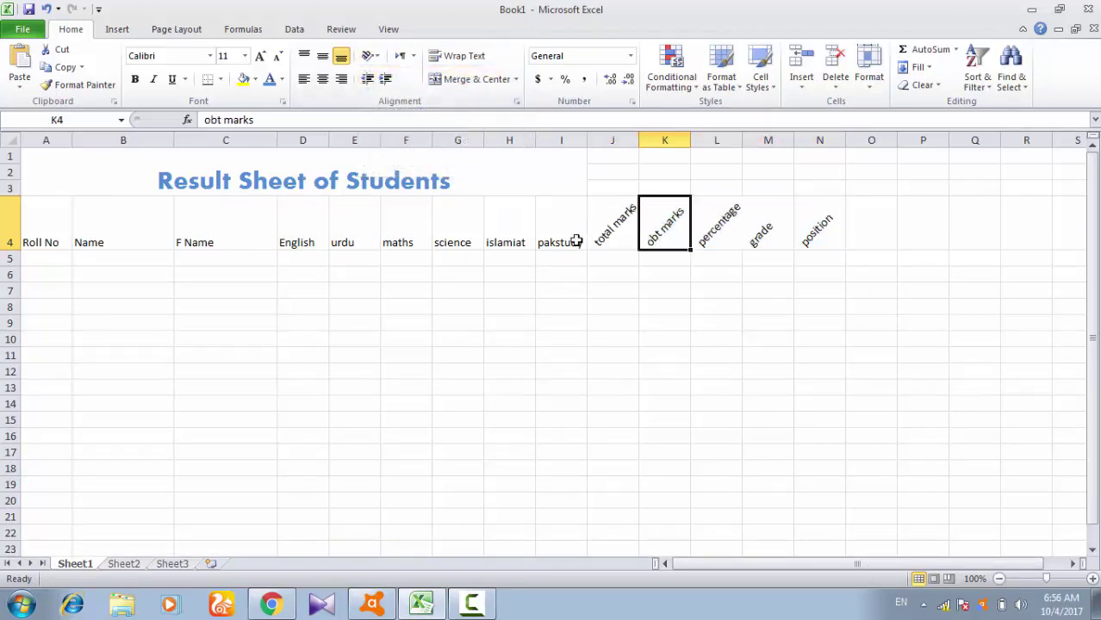
# - Angle the Roll No through pakstudy headers (A4:I4) counterclockwise as well
pyautogui.click(575, 242)
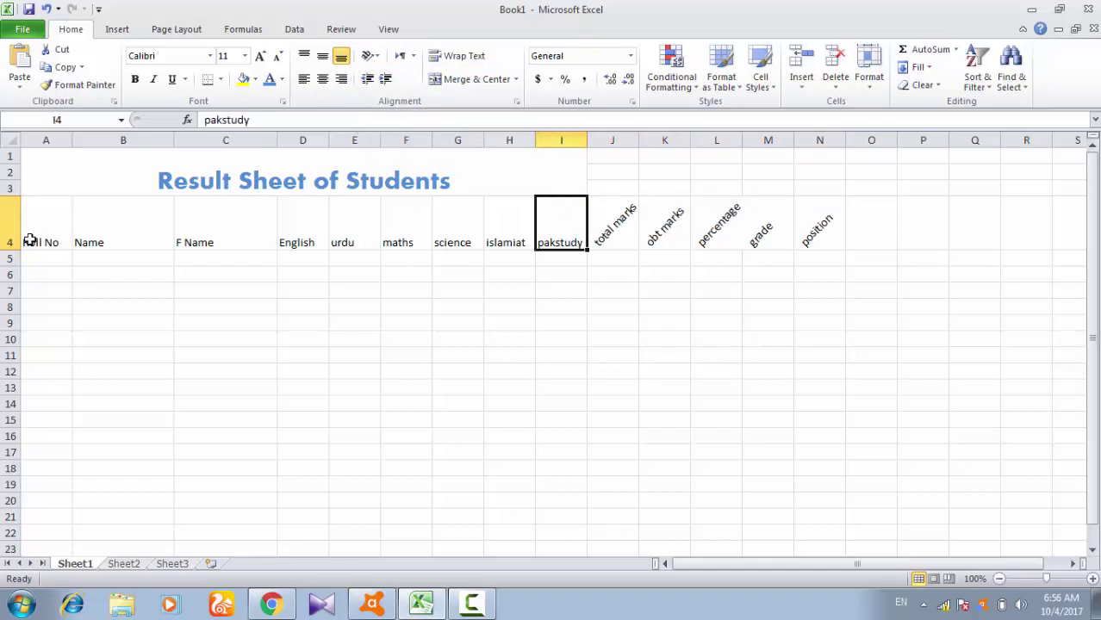
pyautogui.keyDown('shift'); pyautogui.click(30, 241); pyautogui.keyUp('shift')
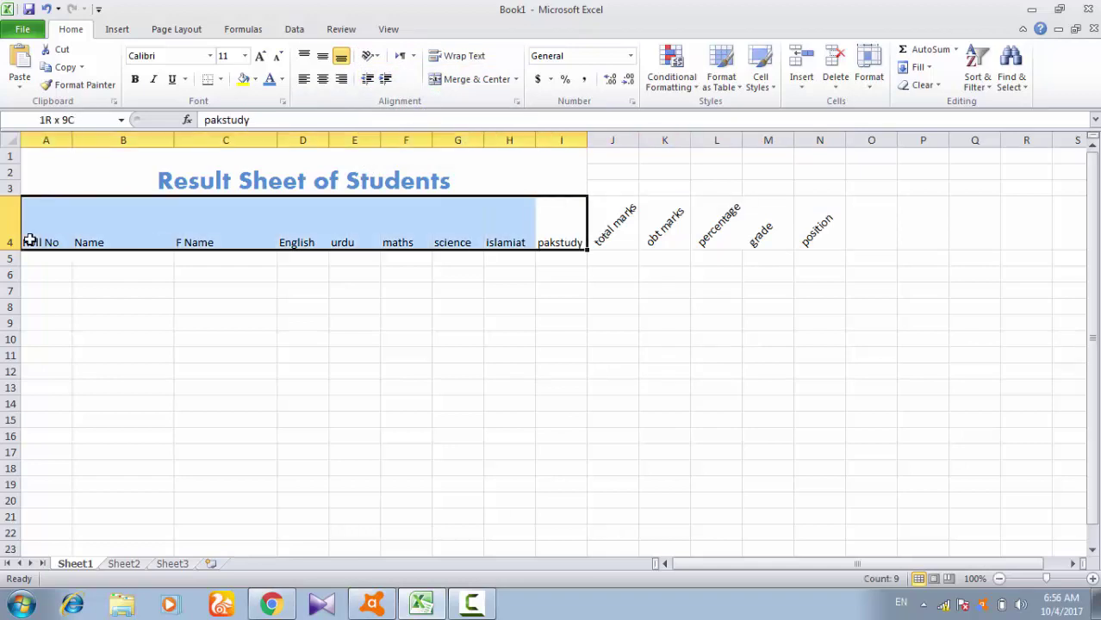
pyautogui.click(372, 57)
pyautogui.click(405, 75)
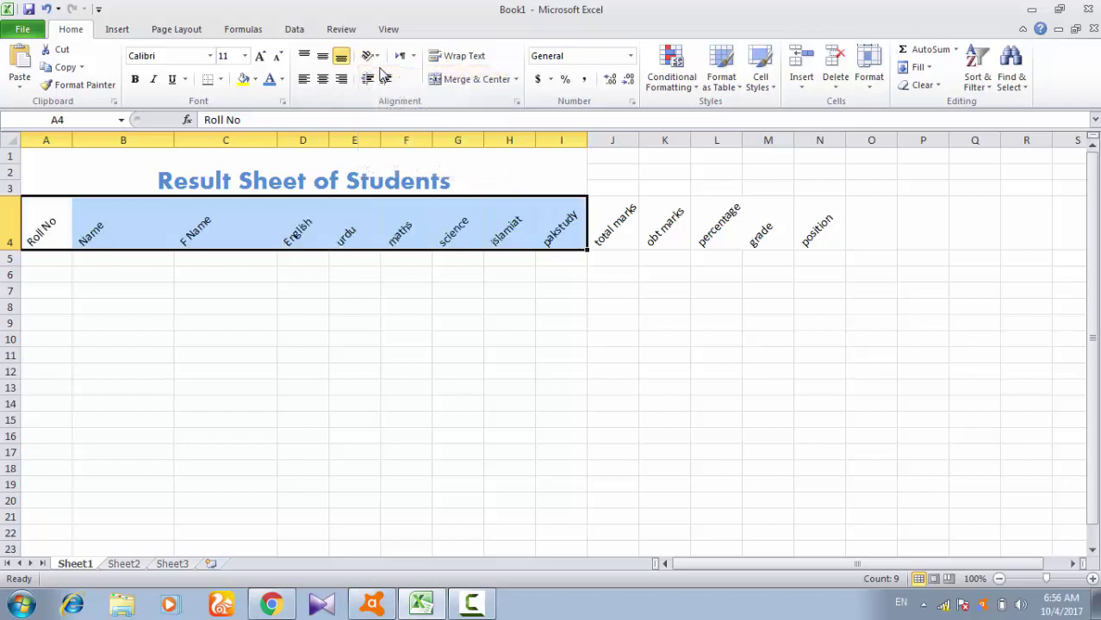
pyautogui.moveTo(829, 231); pyautogui.dragTo(29, 238)
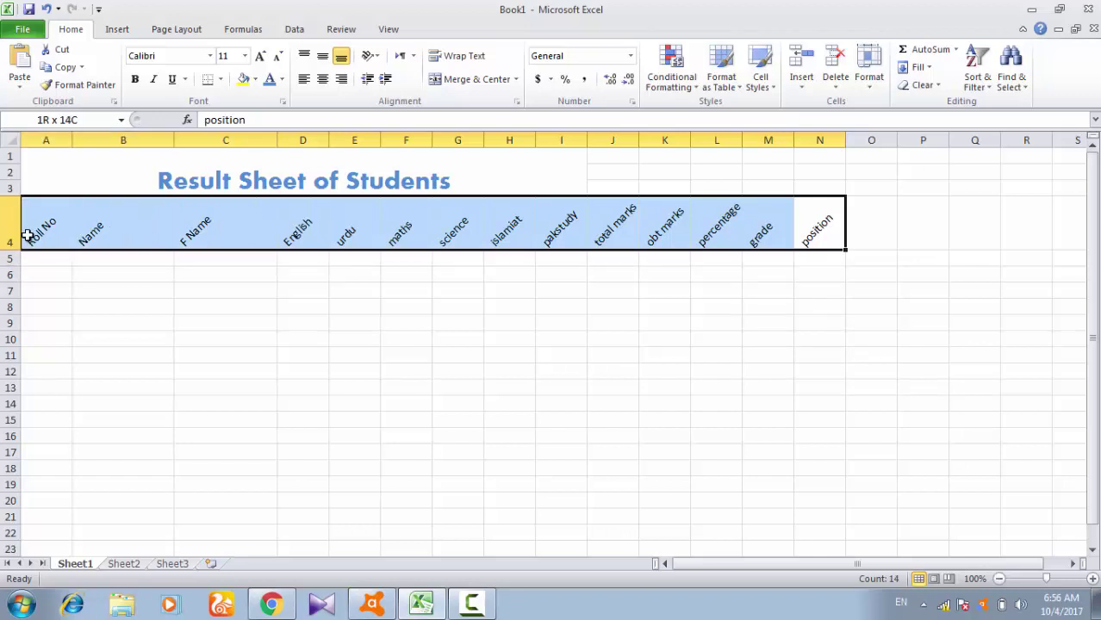
# - Make the row 4 headers A4:N4 bold and centre them horizontally and vertically
pyautogui.click(135, 79)
pyautogui.click(48, 258)
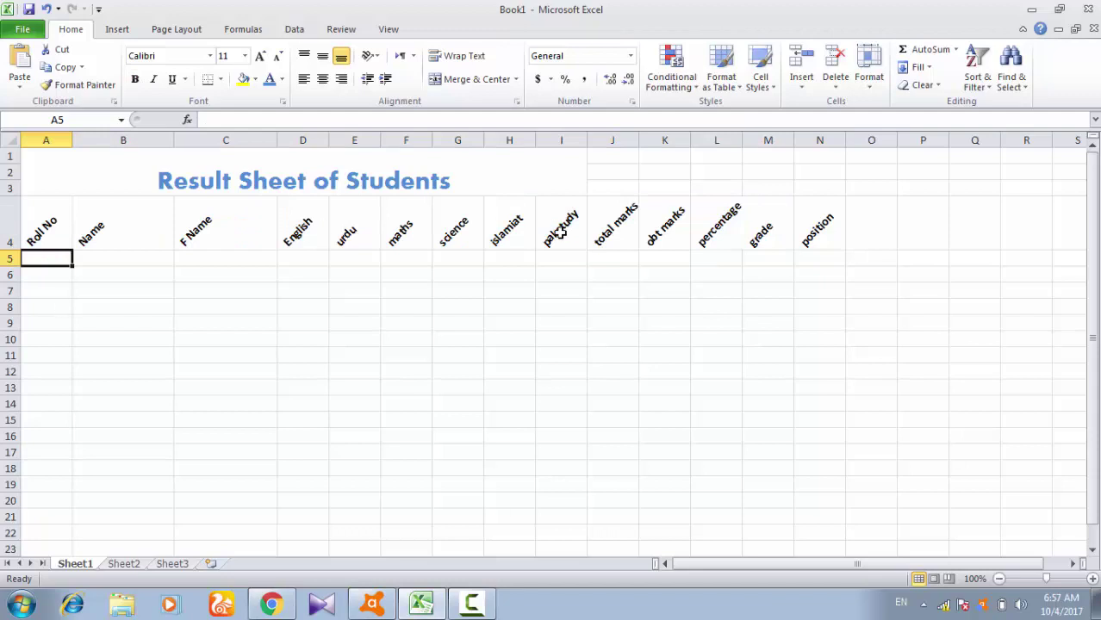
pyautogui.moveTo(828, 241)
pyautogui.mouseDown()
pyautogui.moveTo(413, 224)
pyautogui.moveTo(29, 229)
pyautogui.mouseUp()
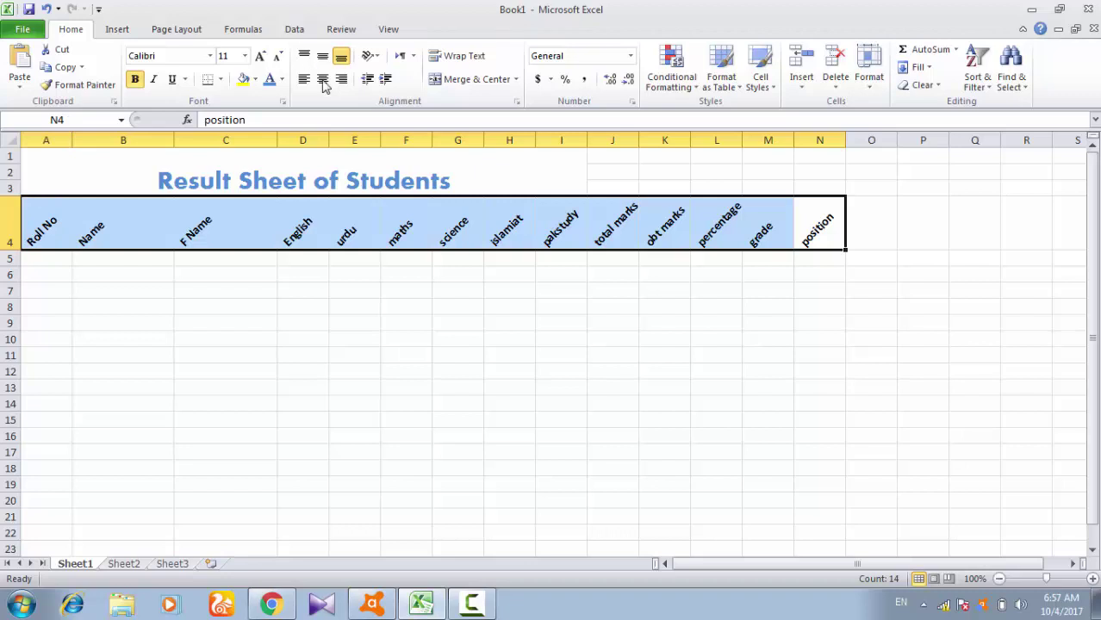
pyautogui.click(323, 80)
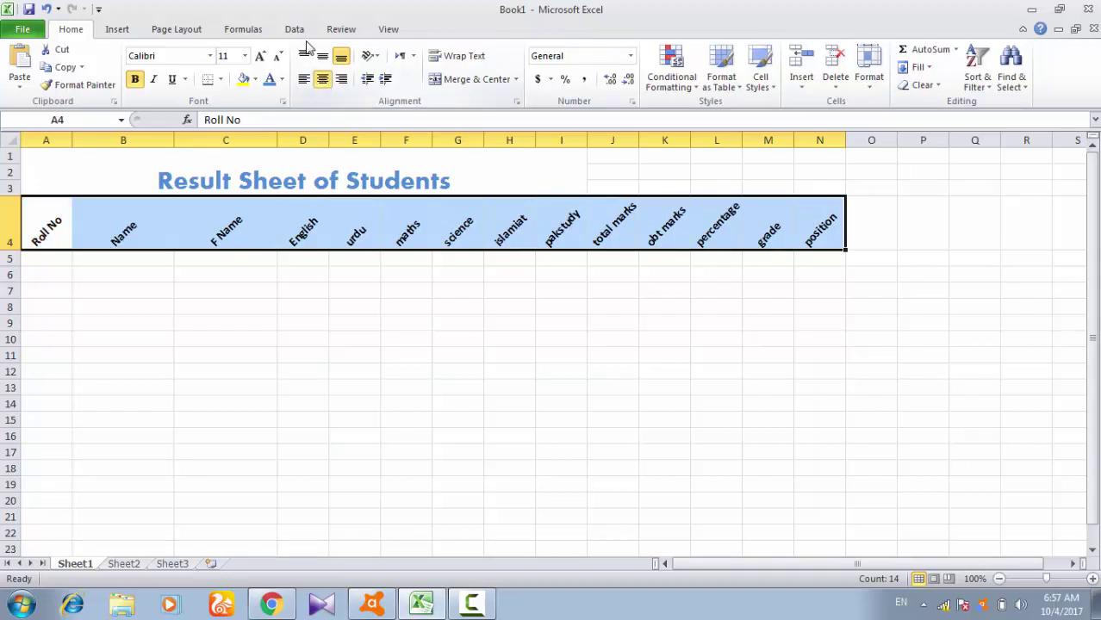
pyautogui.click(326, 58)
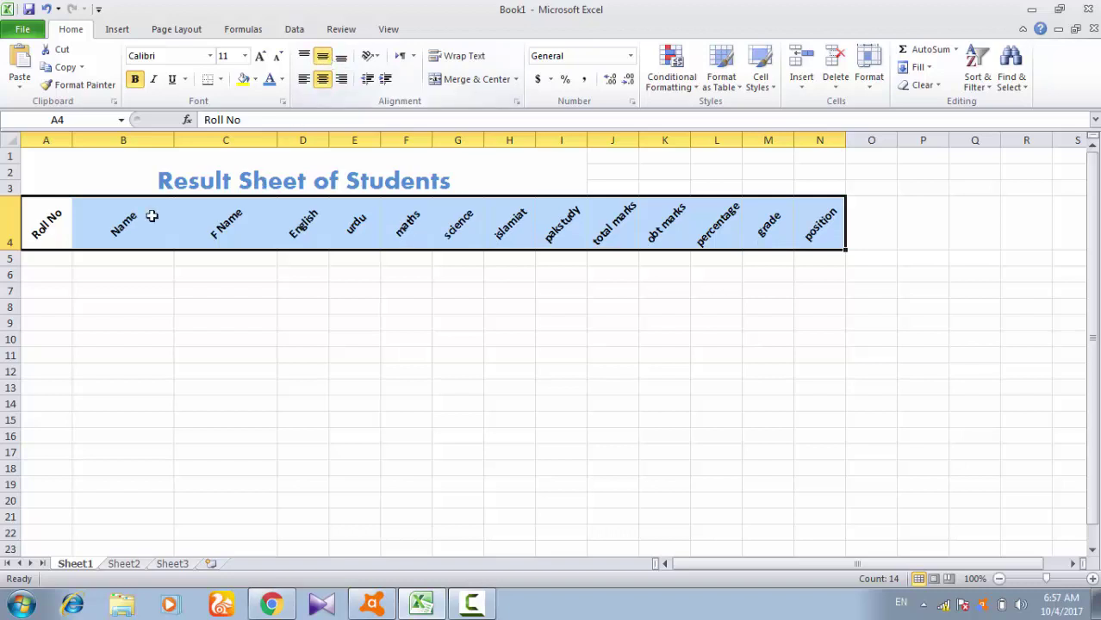
pyautogui.click(58, 258)
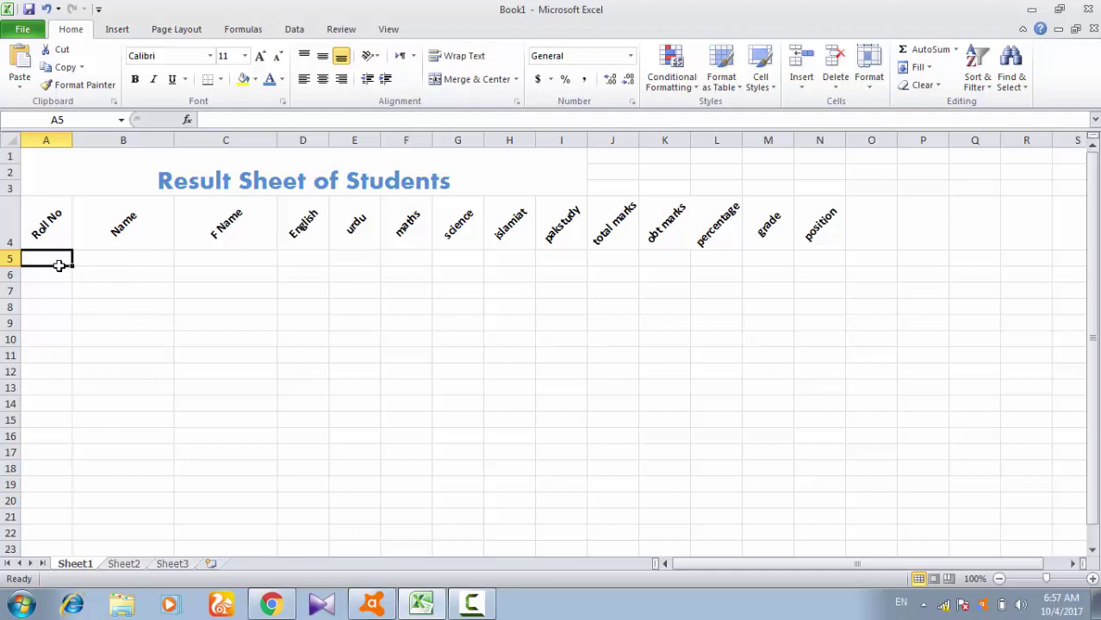
# - Enter trial roll numbers 1, 2 and 3 in A5:A7
pyautogui.write('1')
pyautogui.press('Return')
pyautogui.write('2')
pyautogui.press('Return')
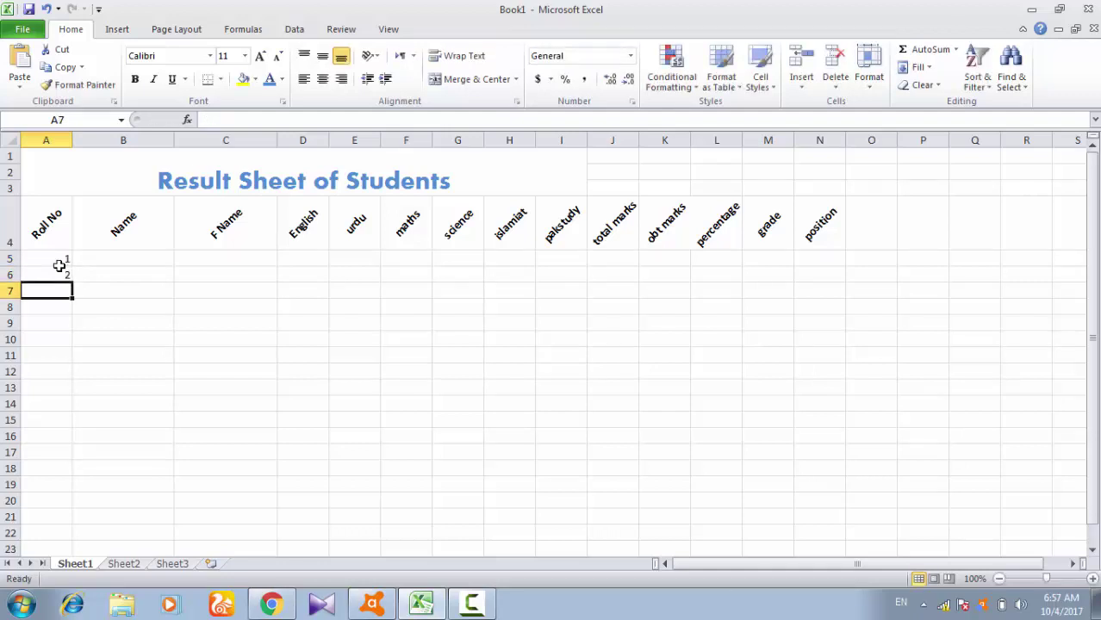
pyautogui.write('3')
pyautogui.click(59, 265)
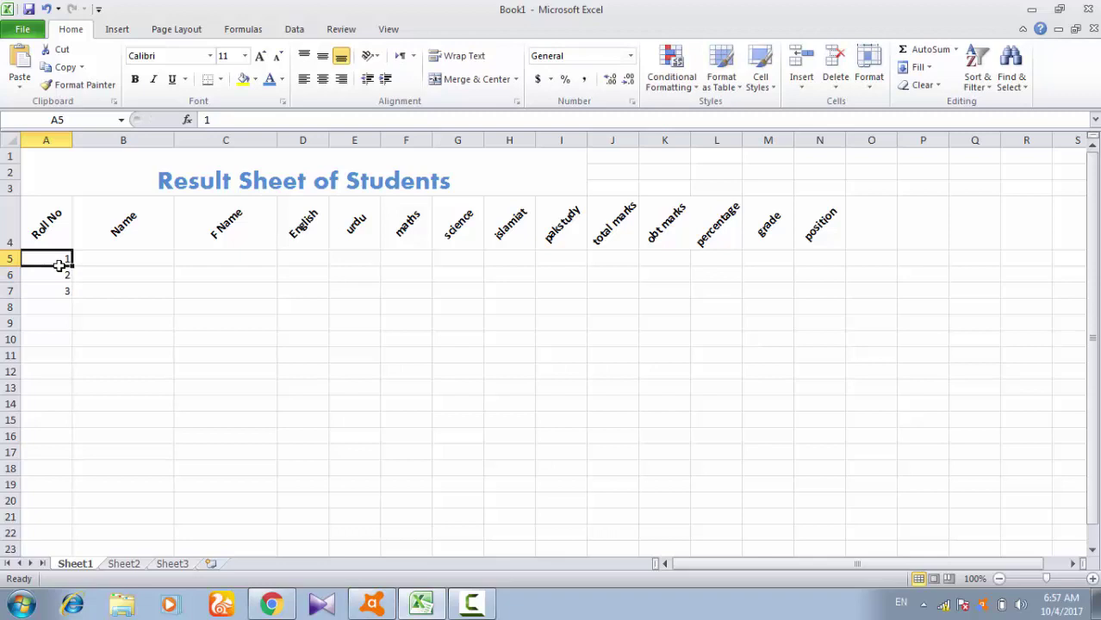
# - Replace them with 22001–22003 and fill the series down to 22010 in row 14
pyautogui.write('22')
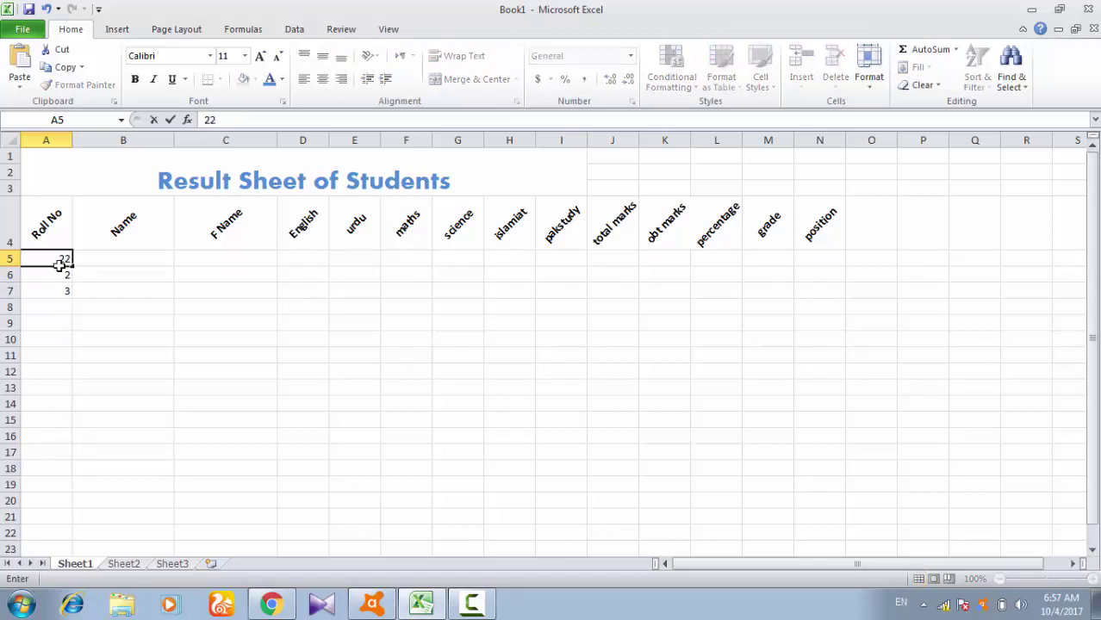
pyautogui.write('001')
pyautogui.press('Return')
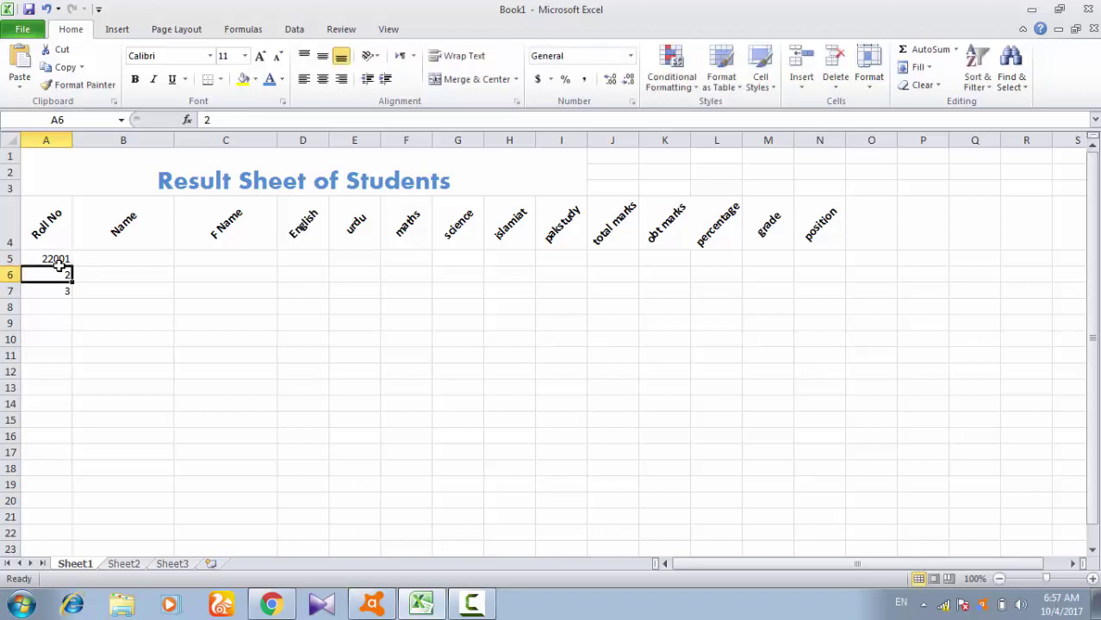
pyautogui.write('2200')
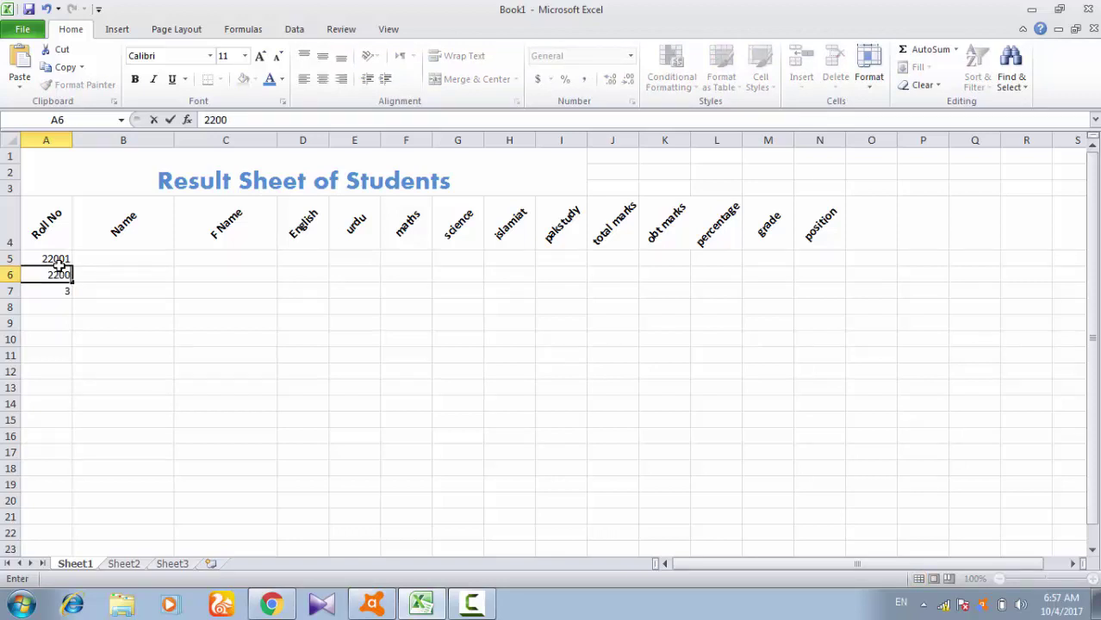
pyautogui.write('2')
pyautogui.press('Return')
pyautogui.write('22')
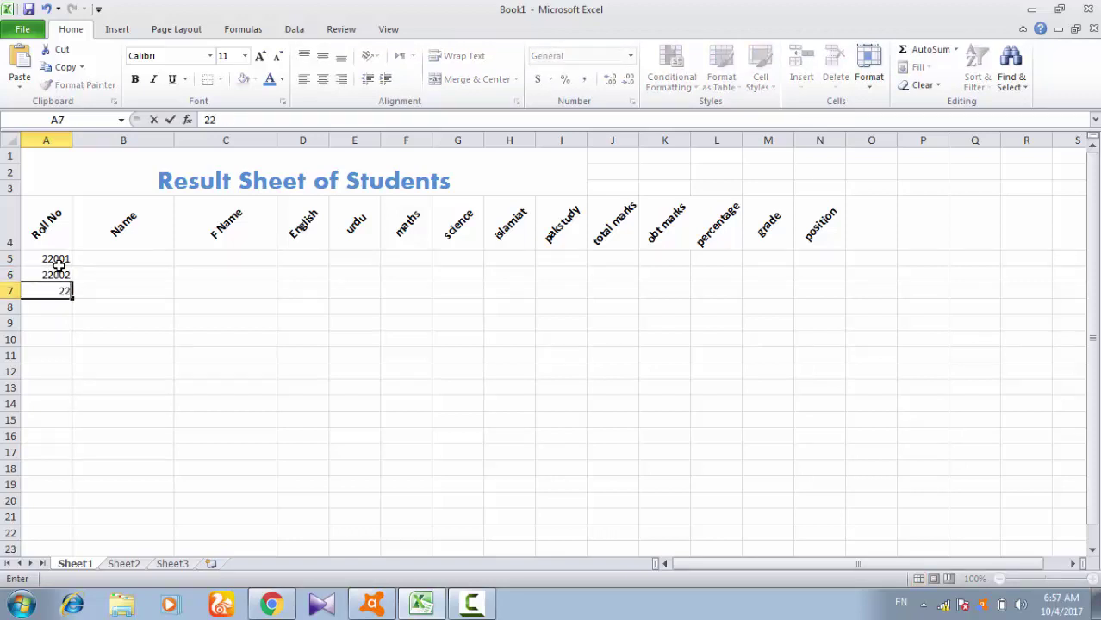
pyautogui.write('003')
pyautogui.moveTo(58, 260); pyautogui.dragTo(57, 275)
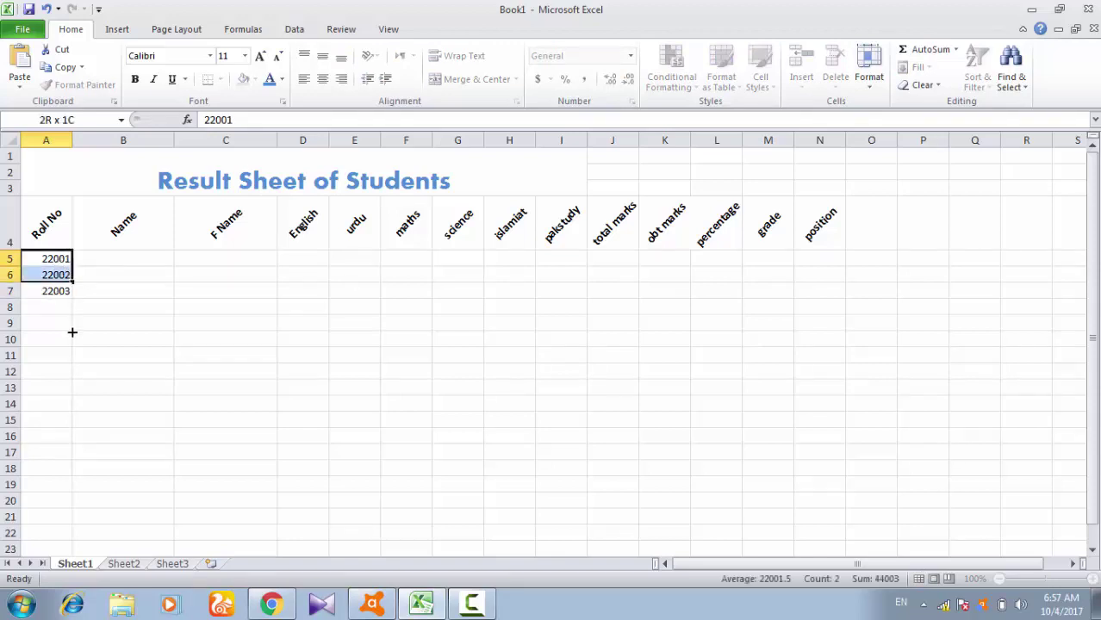
pyautogui.moveTo(73, 331); pyautogui.dragTo(72, 418)
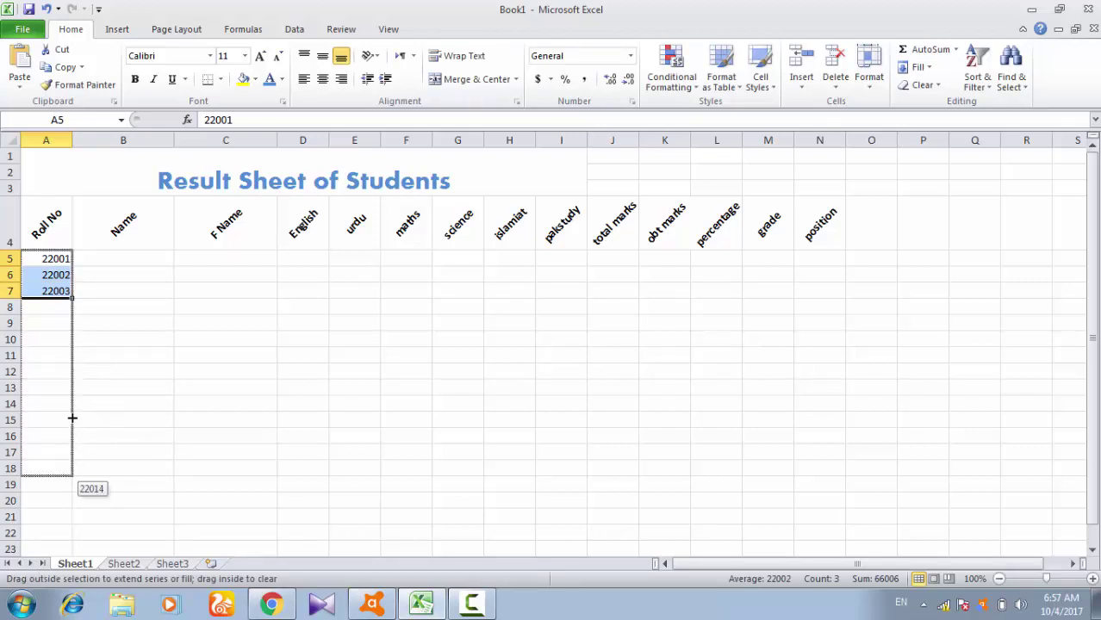
pyautogui.moveTo(73, 418); pyautogui.dragTo(73, 410)
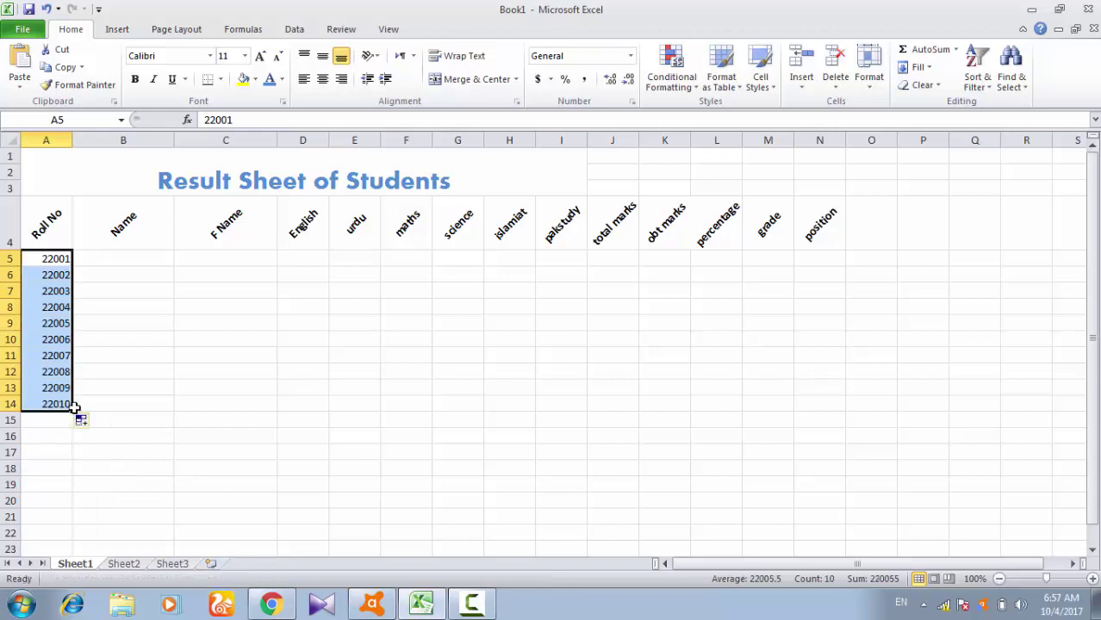
pyautogui.click(121, 256)
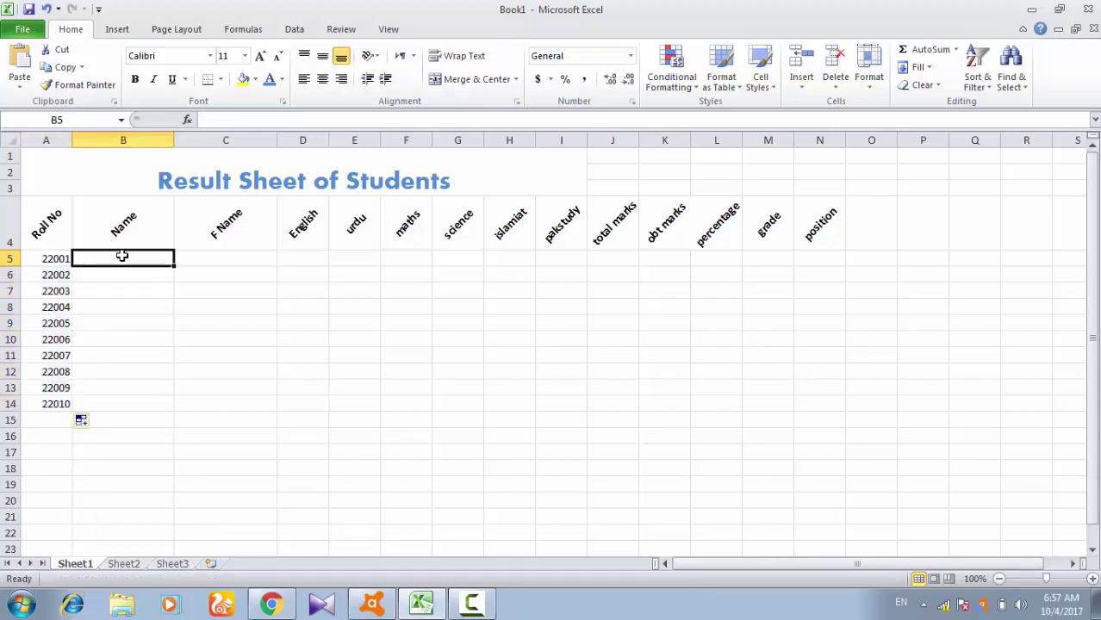
# - Enter the first five student names in B5:B9, correcting the misspelled first name
pyautogui.write('Ai')
pyautogui.press('Return')
pyautogui.write('Seyam')
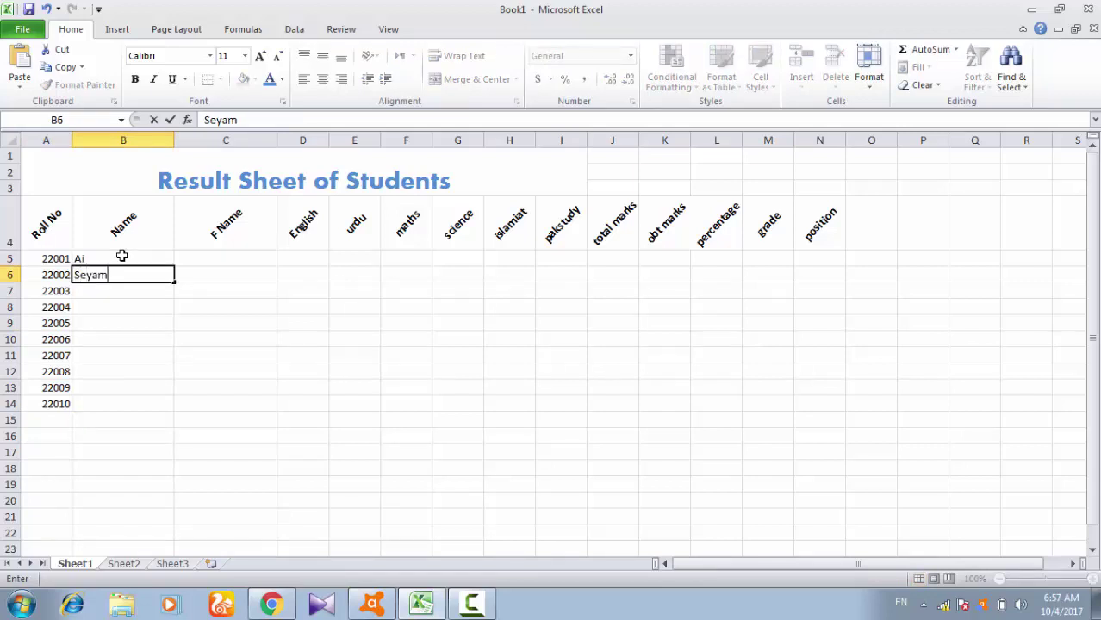
pyautogui.press('Return')
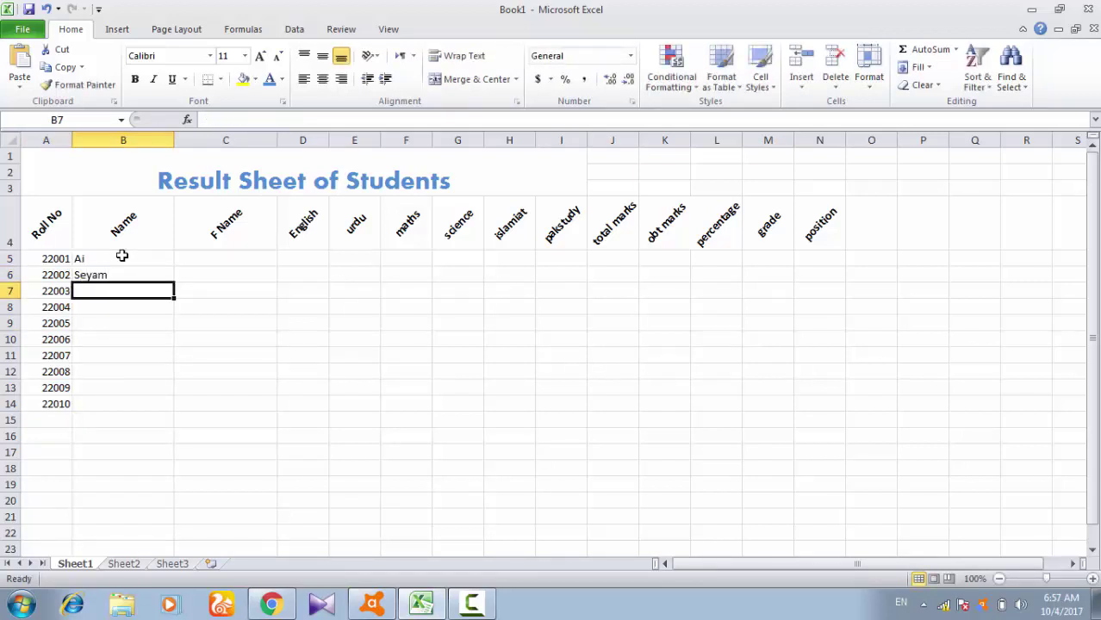
pyautogui.press('Up')
pyautogui.press('Up')
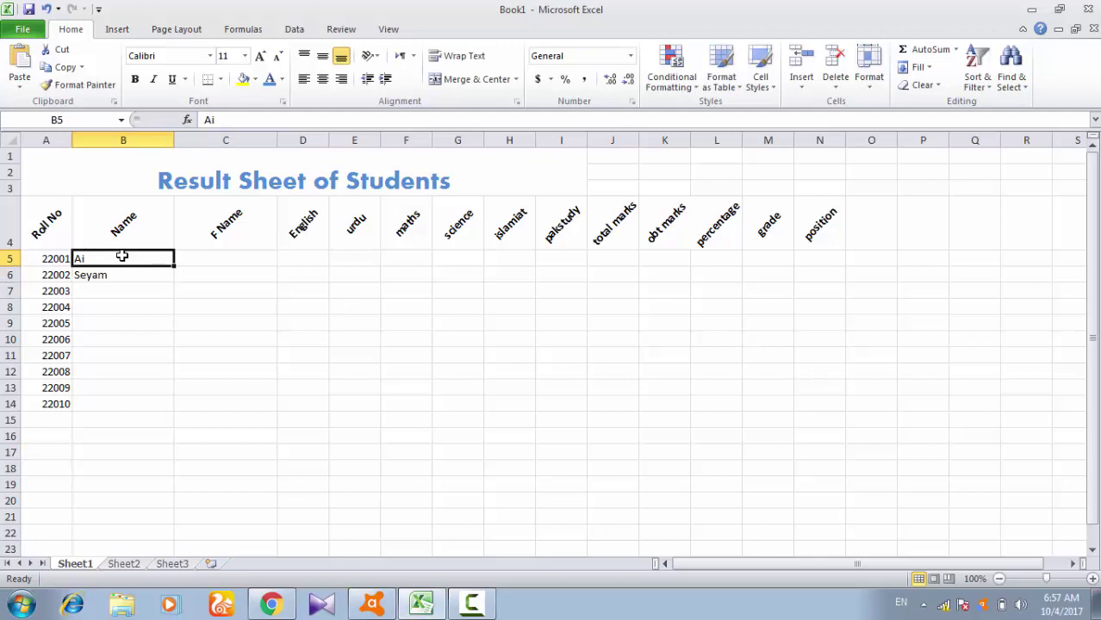
pyautogui.write('Ali')
pyautogui.press('Return')
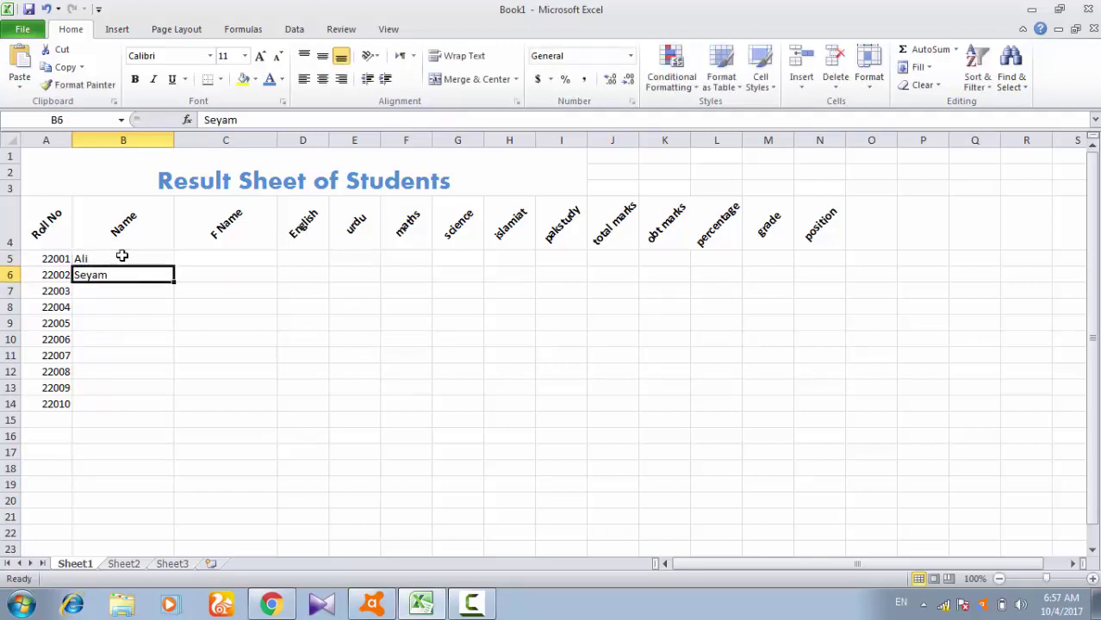
pyautogui.press('Return')
pyautogui.write('Reha')
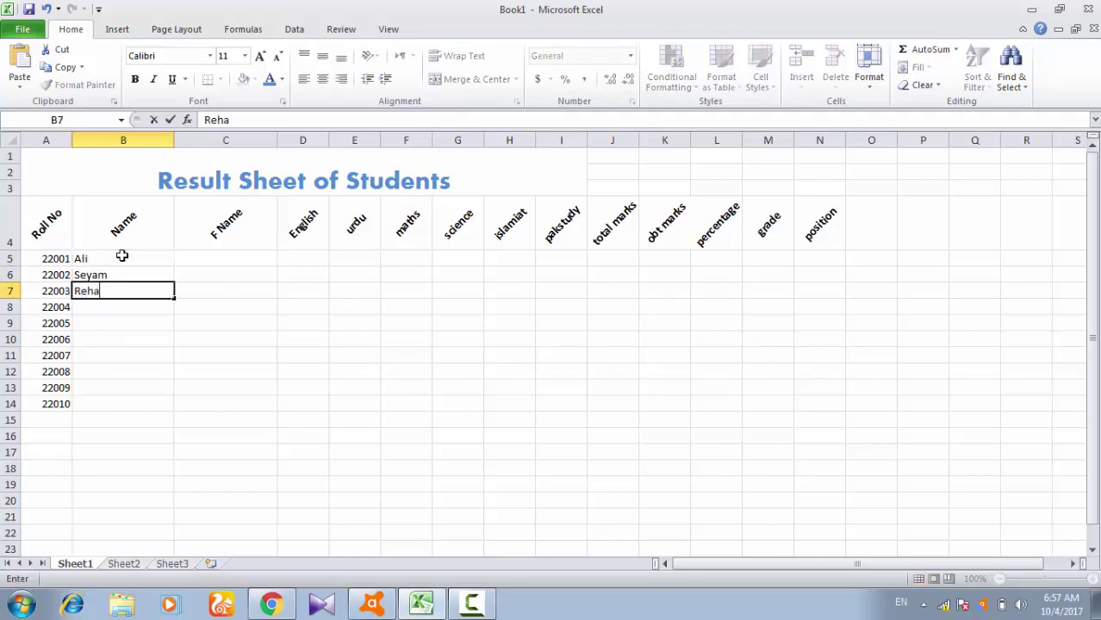
pyautogui.write('n')
pyautogui.press('Return')
pyautogui.write('A')
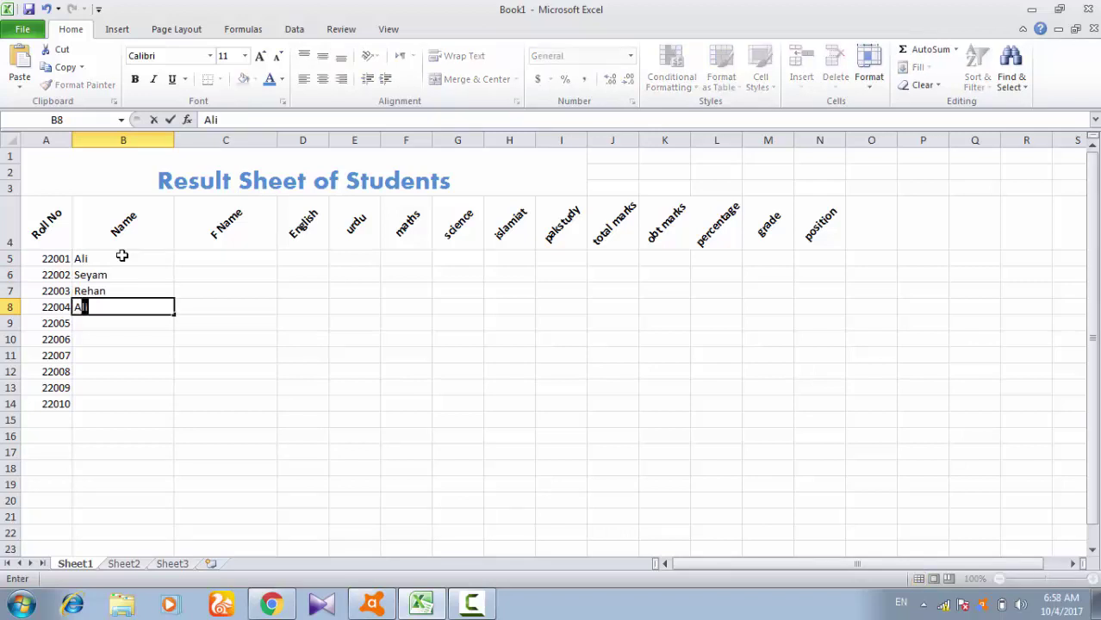
pyautogui.write('kram')
pyautogui.press('Return')
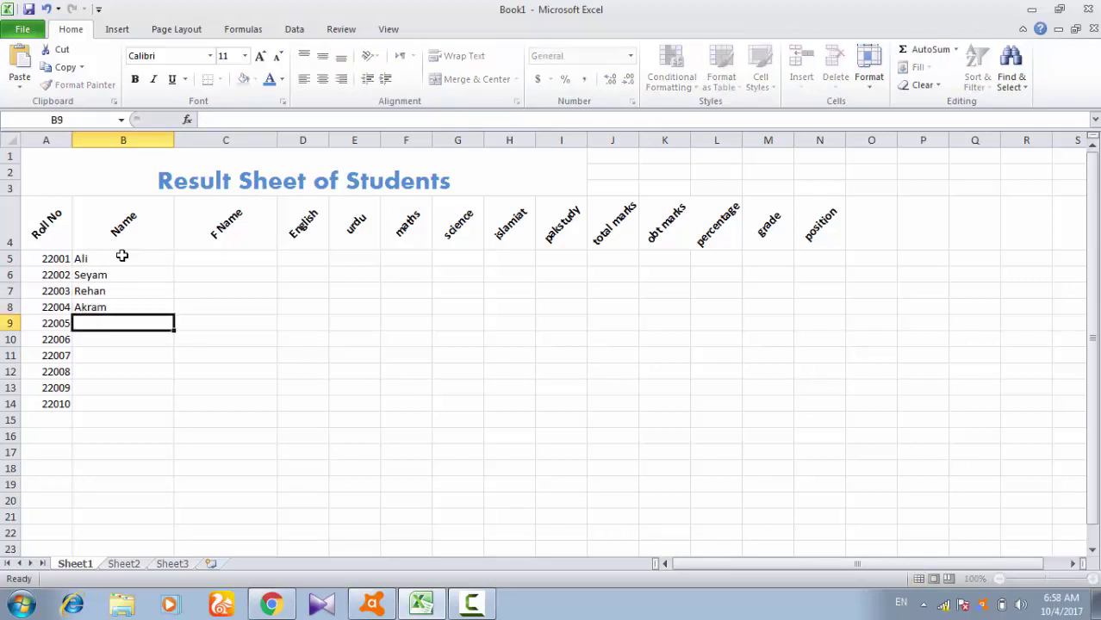
pyautogui.write('Ah')
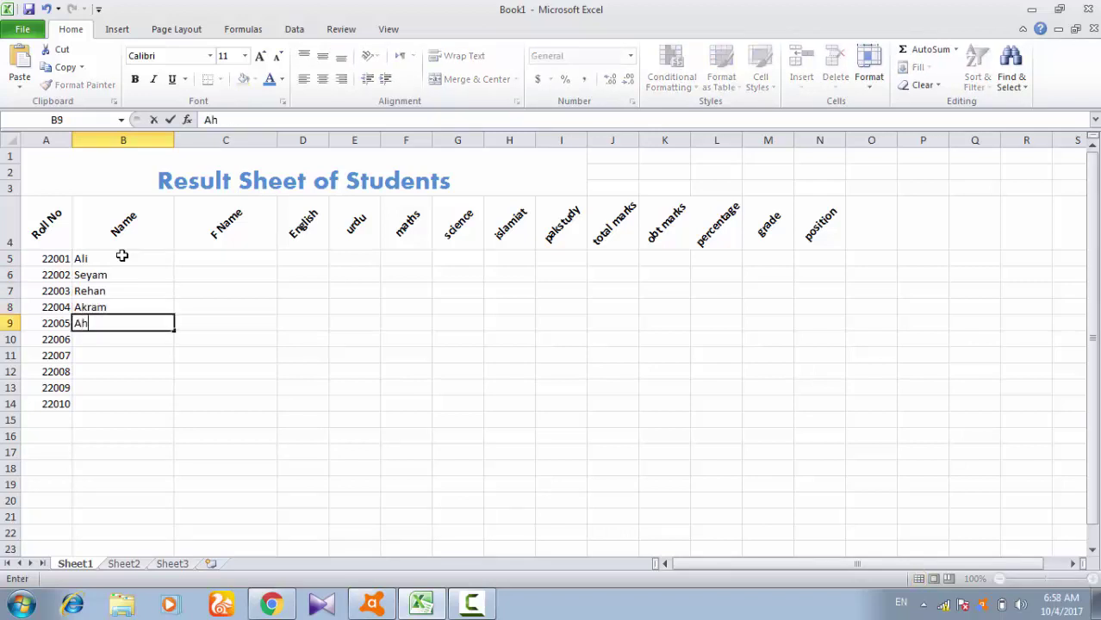
pyautogui.write('mad')
pyautogui.press('Return')
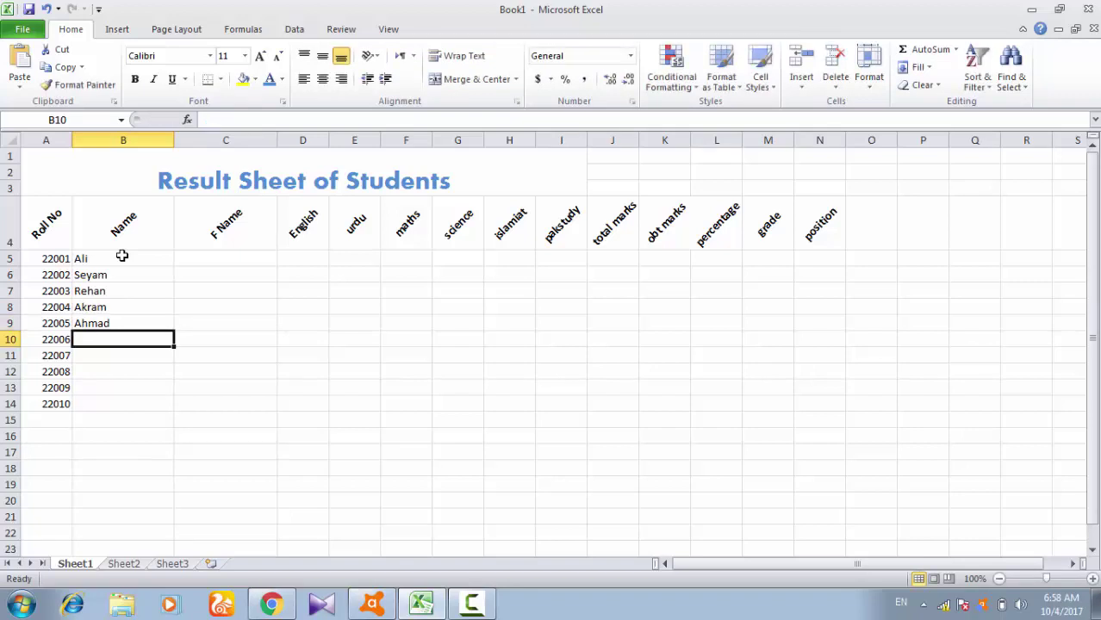
# - Enter the remaining five student names in B10:B14
pyautogui.write('Jeha')
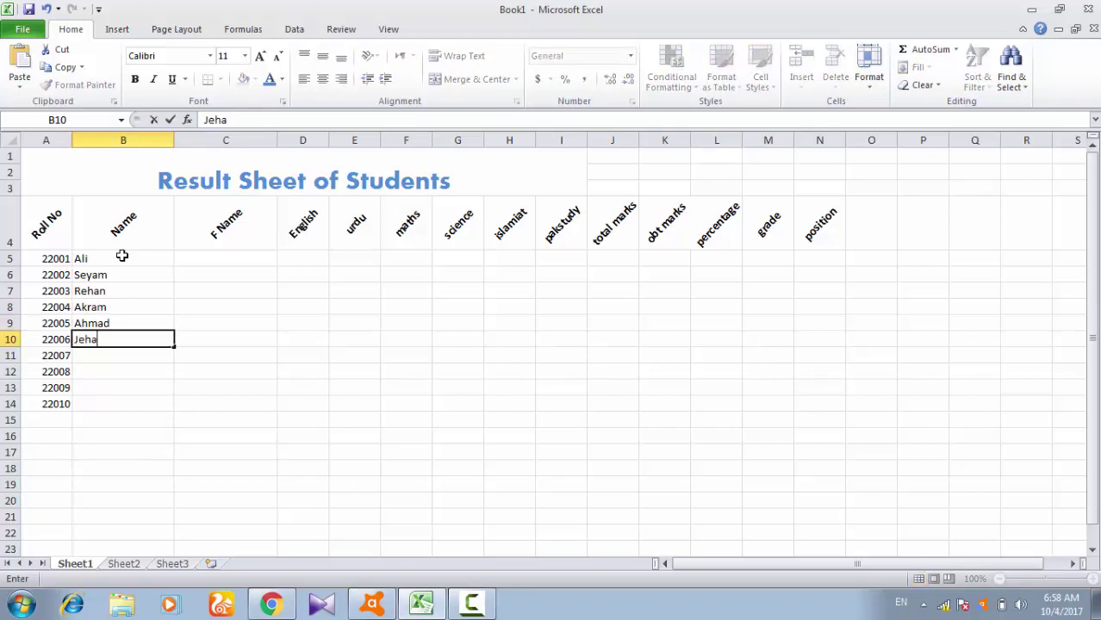
pyautogui.write('n')
pyautogui.press('Return')
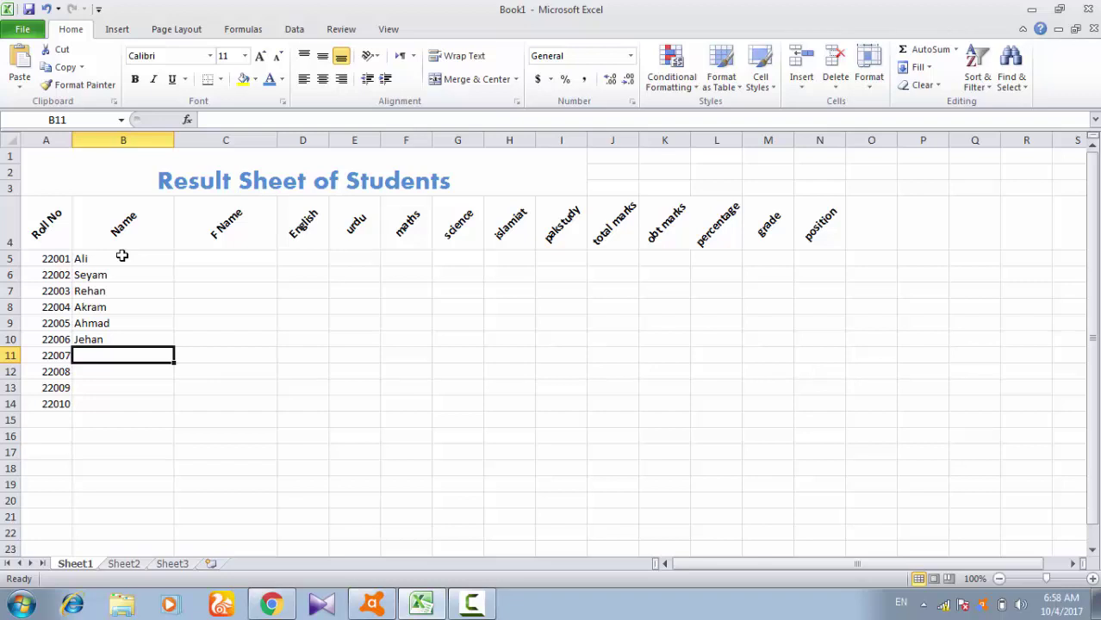
pyautogui.write('Ria')
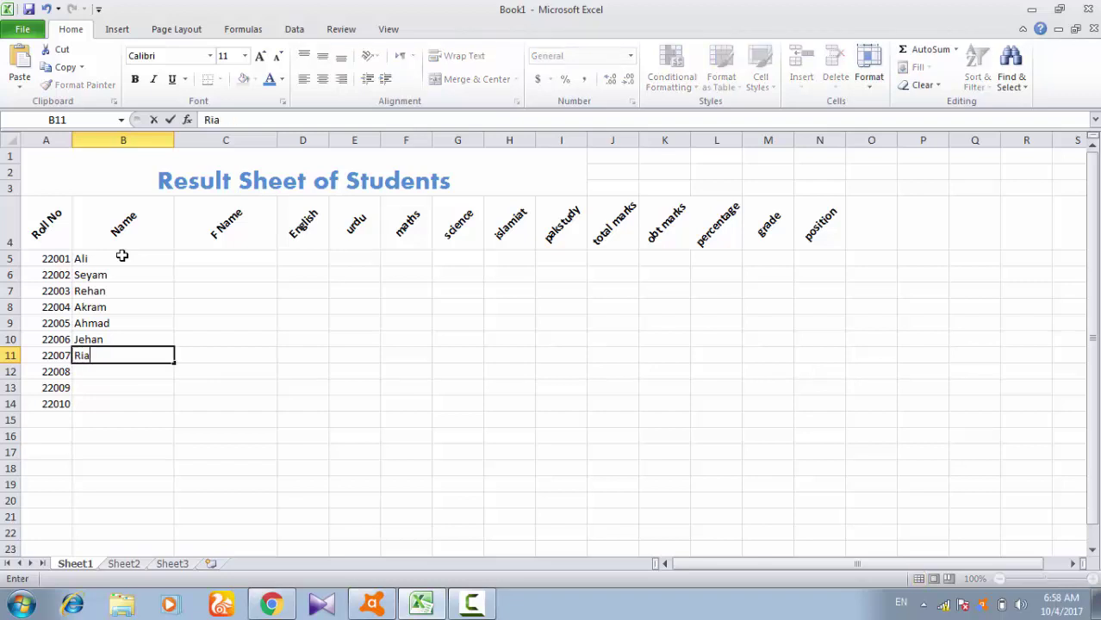
pyautogui.write('z')
pyautogui.press('Return')
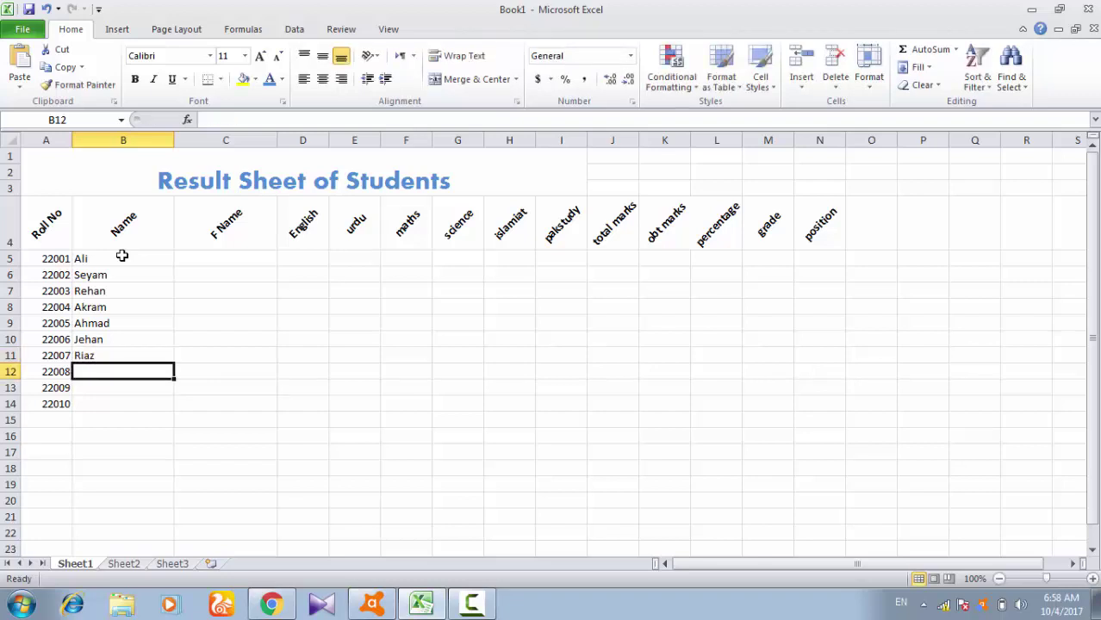
pyautogui.write('Qasim')
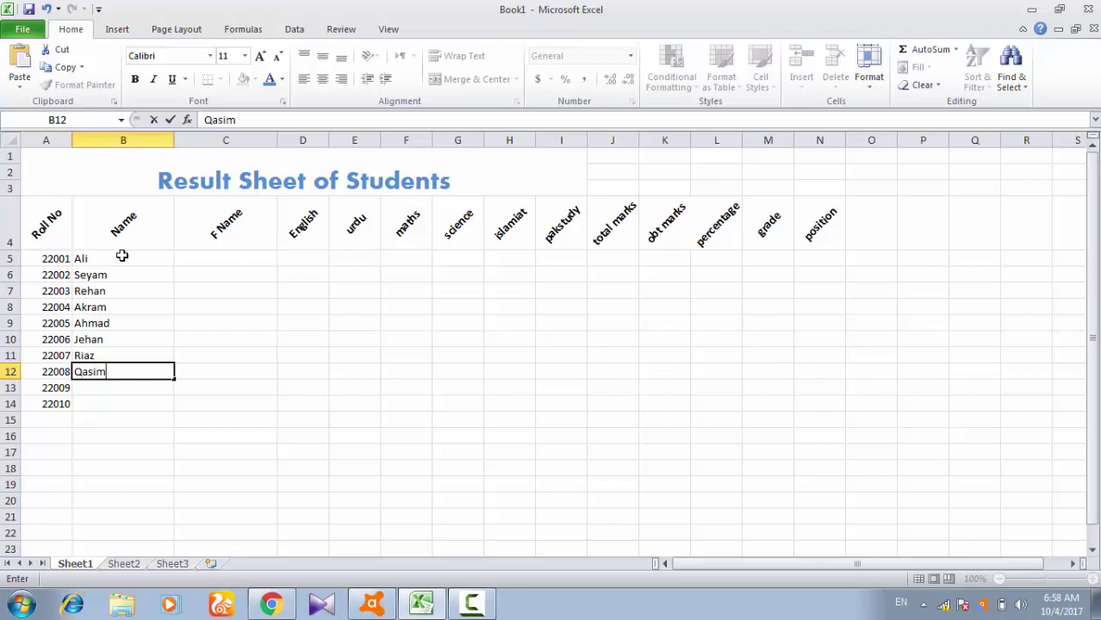
pyautogui.press('Return')
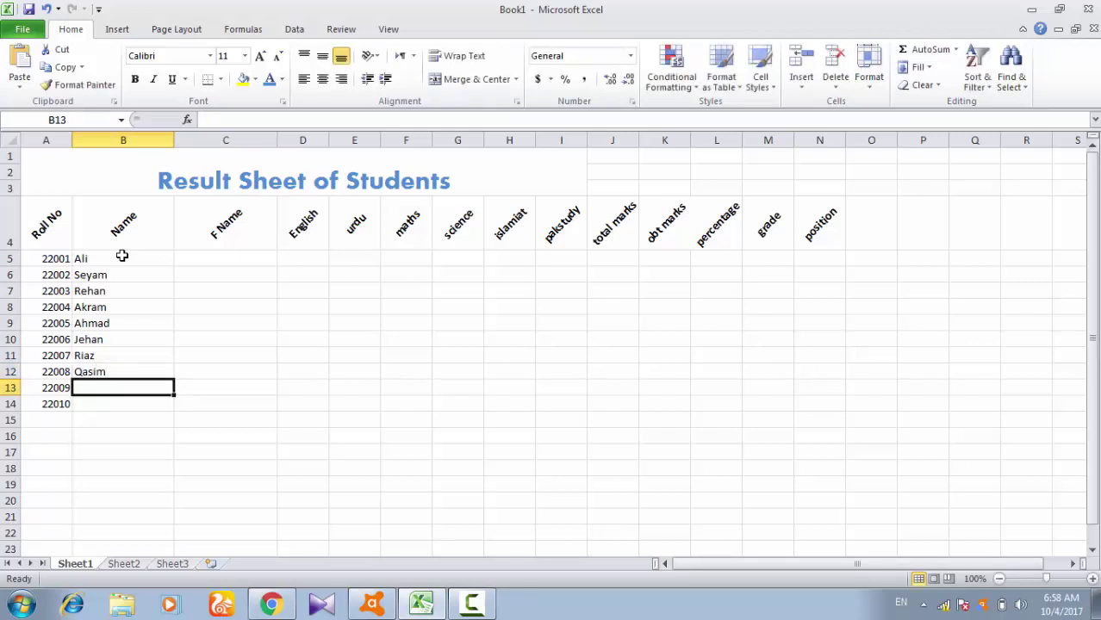
pyautogui.write('Amin')
pyautogui.press('Return')
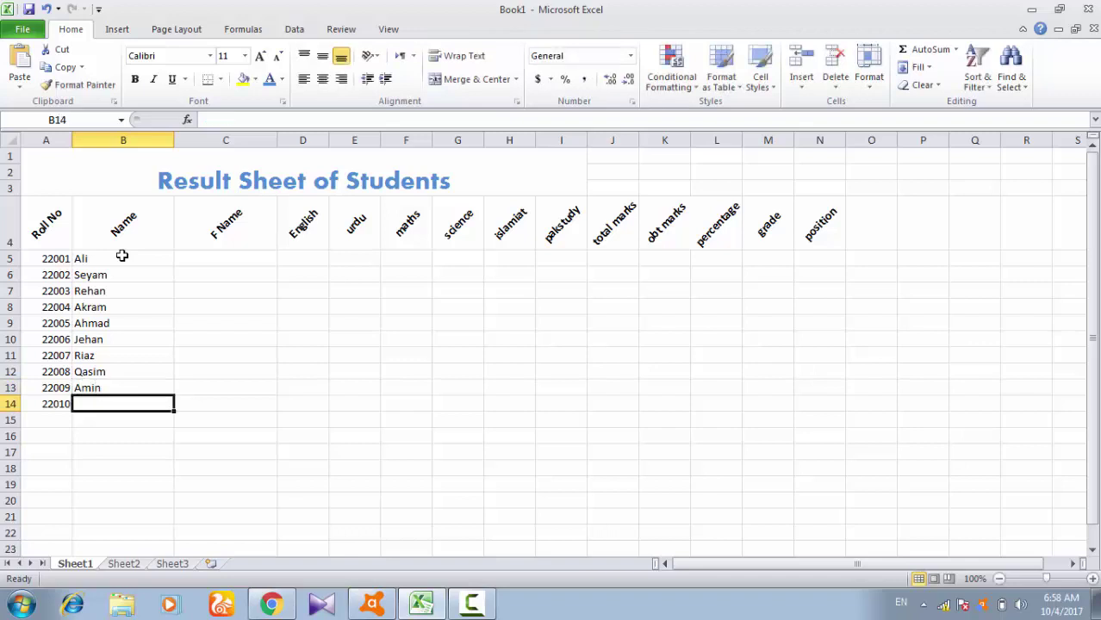
pyautogui.write('Azghar')
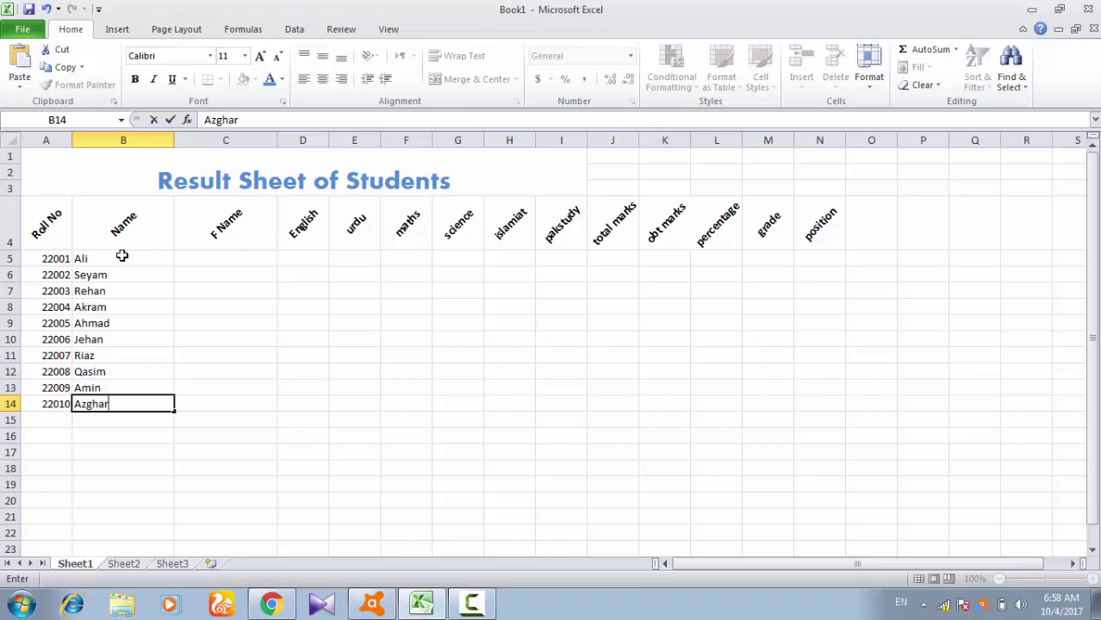
pyautogui.press('Tab')
pyautogui.press('Up')
pyautogui.press('Up')
pyautogui.press('Up')
pyautogui.press('Up')
pyautogui.press('Up')
pyautogui.press('Up')
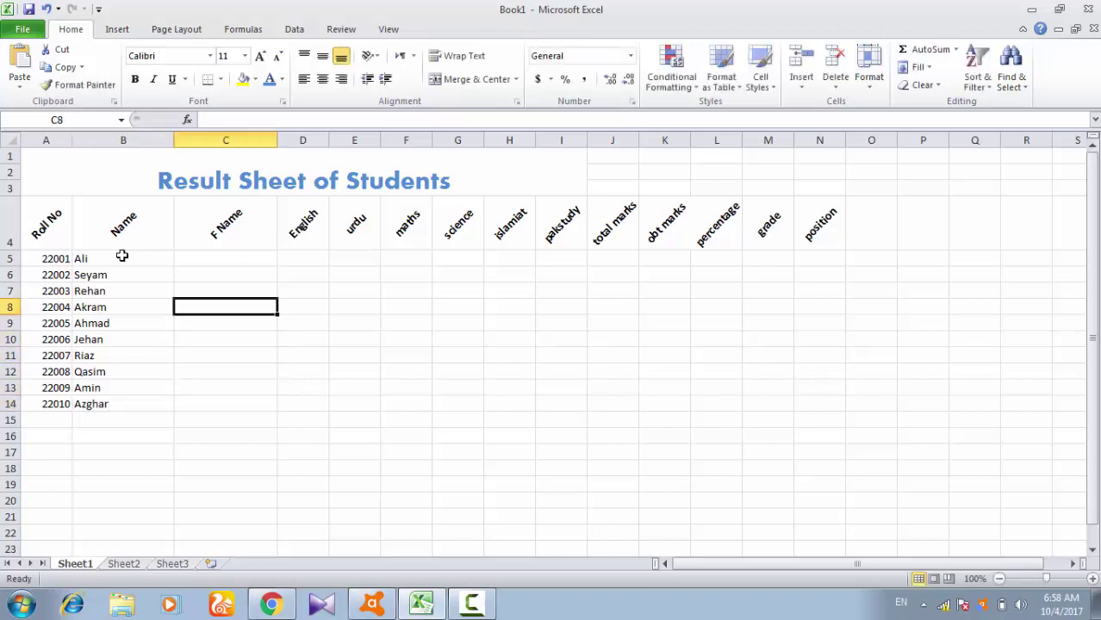
pyautogui.press('Up')
pyautogui.press('Up')
pyautogui.press('Up')
# - Enter fathers' names for the first four students in C5:C8, overriding a wrong AutoComplete
pyautogui.write('A')
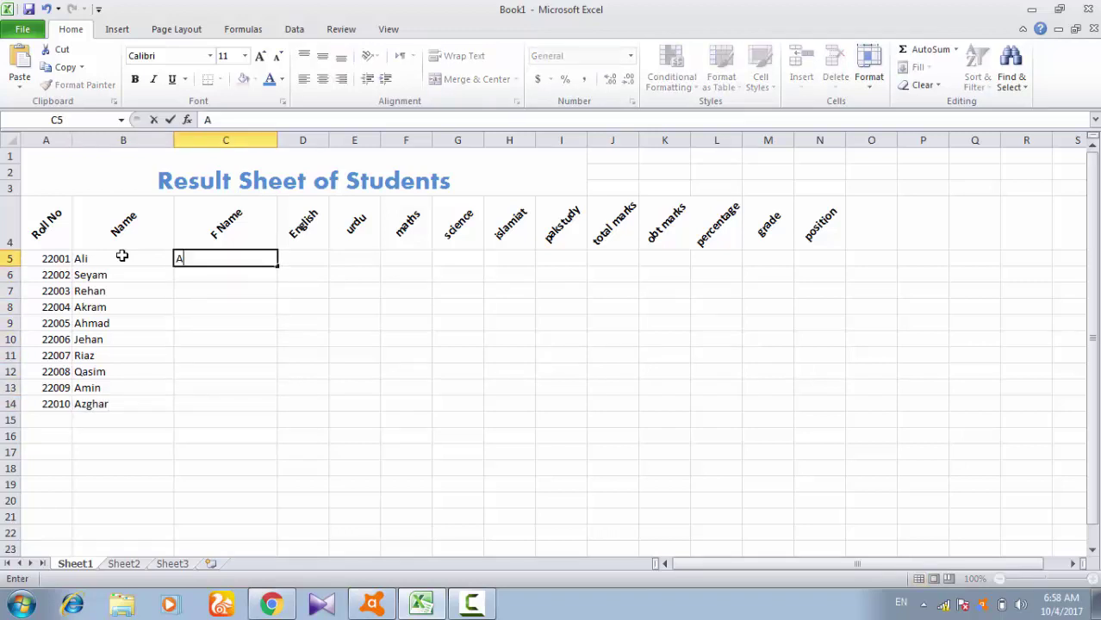
pyautogui.write('hmad')
pyautogui.press('Return')
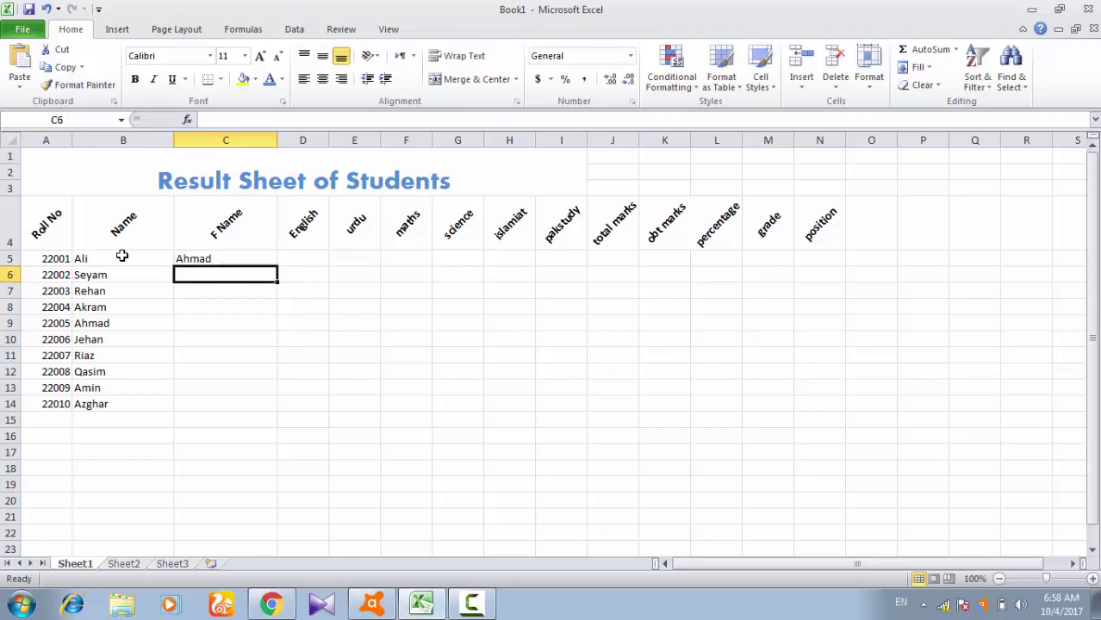
pyautogui.write('Irs')
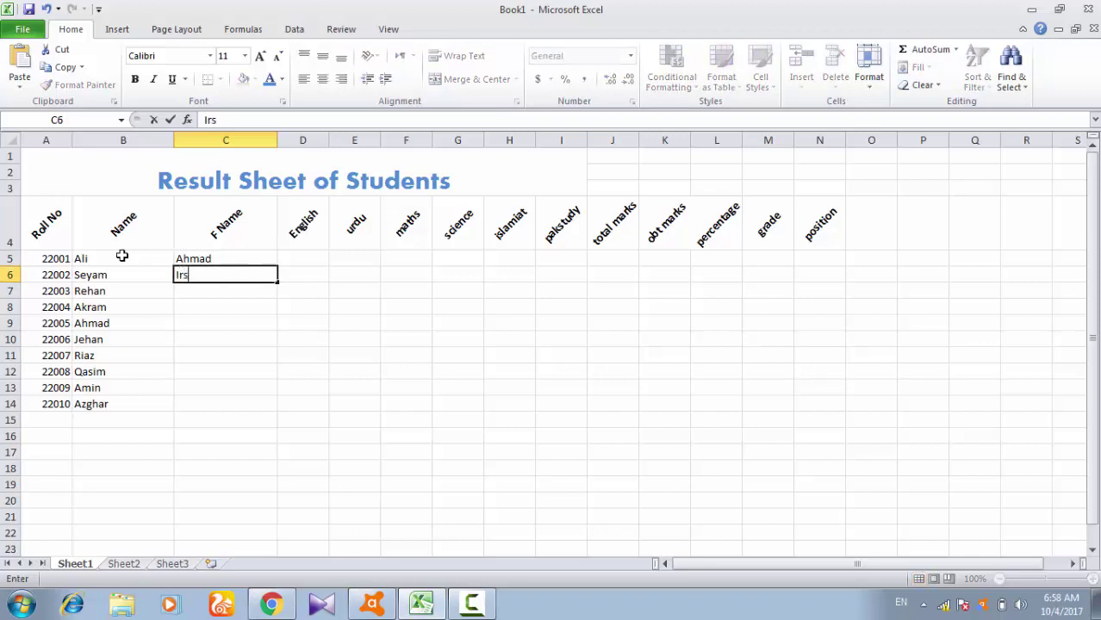
pyautogui.write('had')
pyautogui.press('Return')
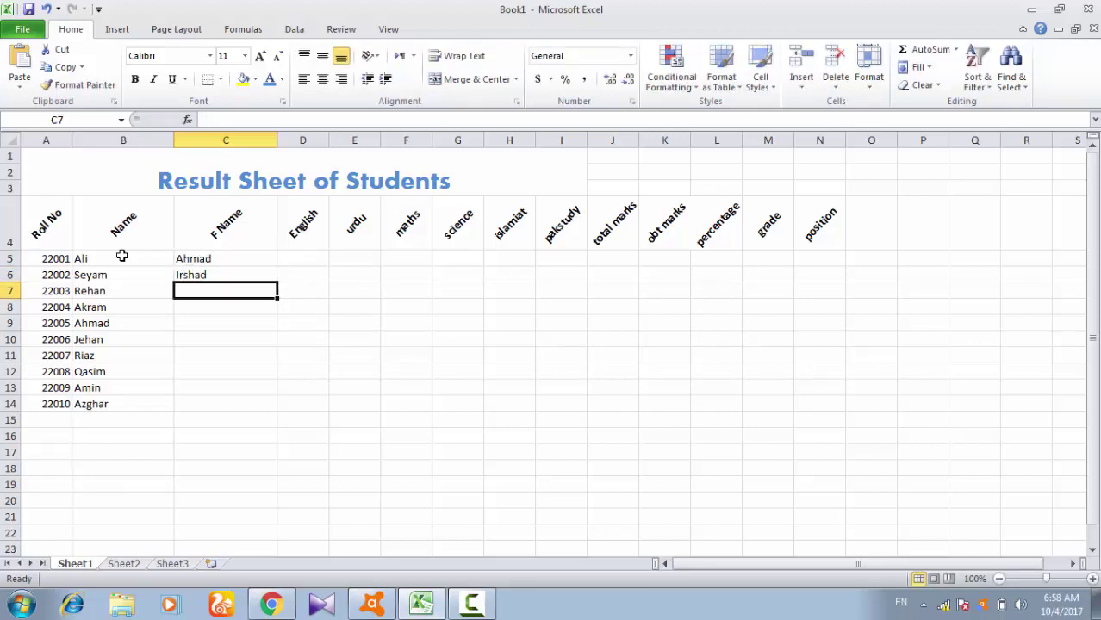
pyautogui.write('A')
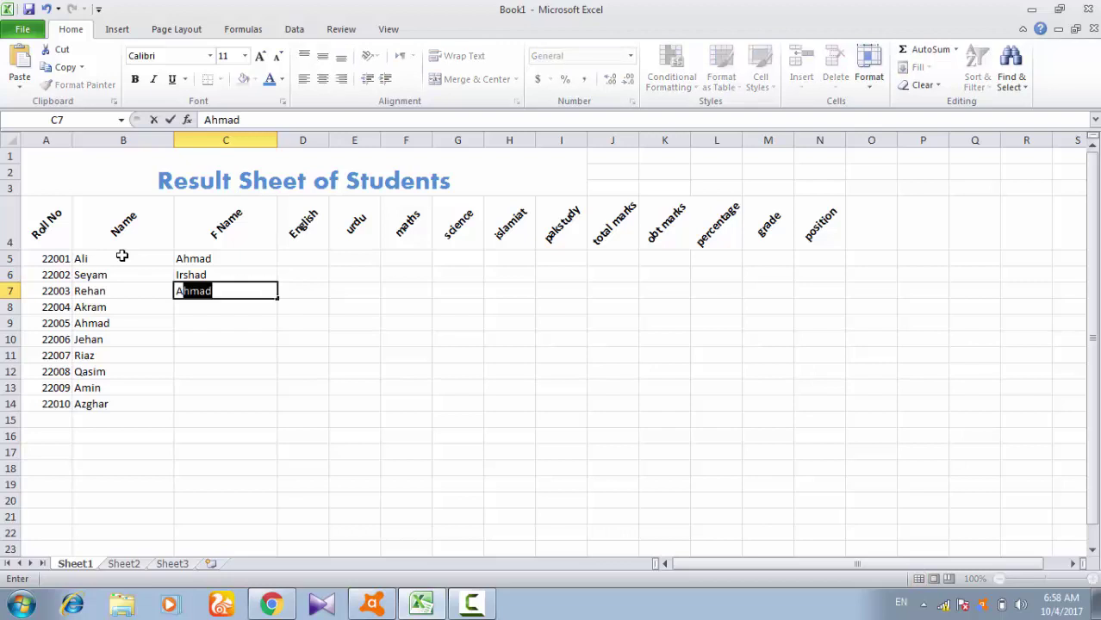
pyautogui.press('BackSpace')
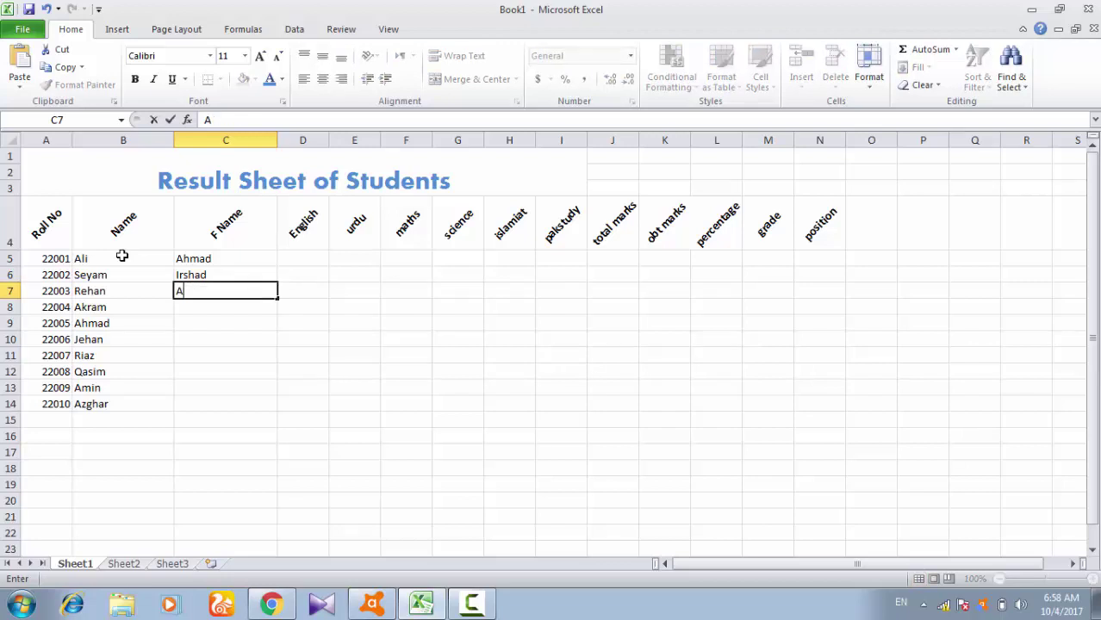
pyautogui.press('BackSpace')
pyautogui.write('Jave')
pyautogui.write('d')
pyautogui.press('Return')
pyautogui.write('S')
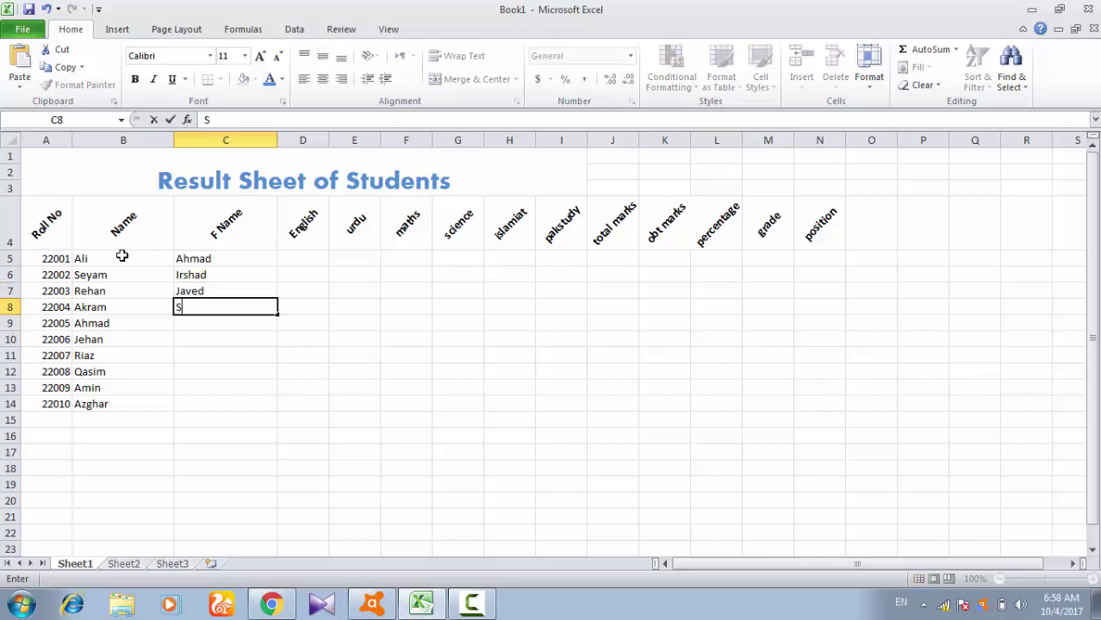
pyautogui.write('ubhan')
pyautogui.press('Return')
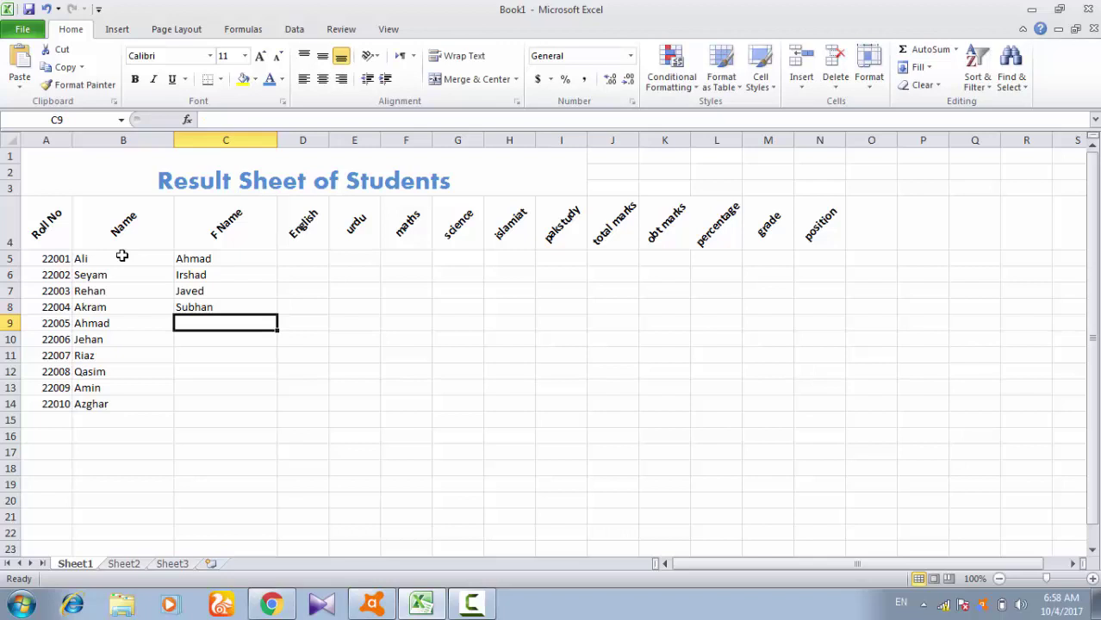
# - Enter fathers' names for the next five students in C9:C13
pyautogui.write('A')
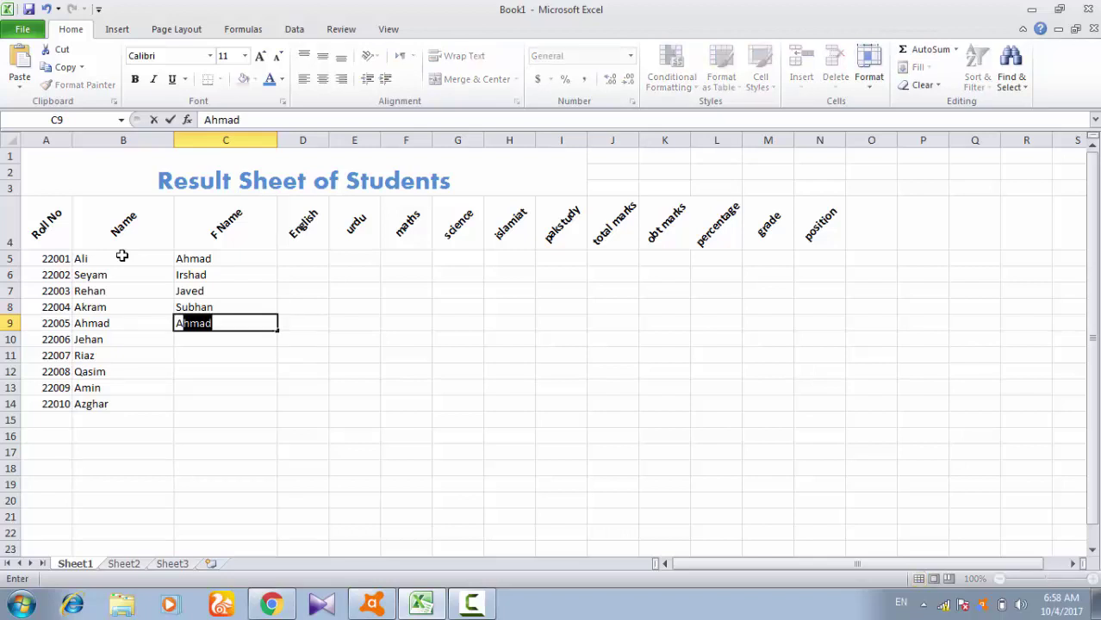
pyautogui.write('kbar')
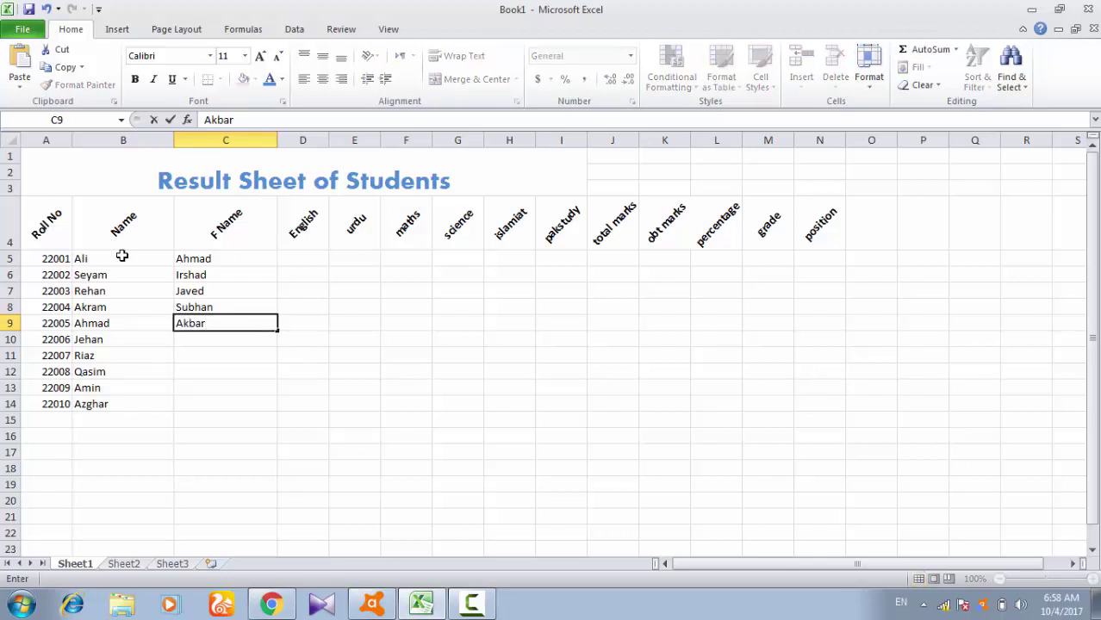
pyautogui.press('Return')
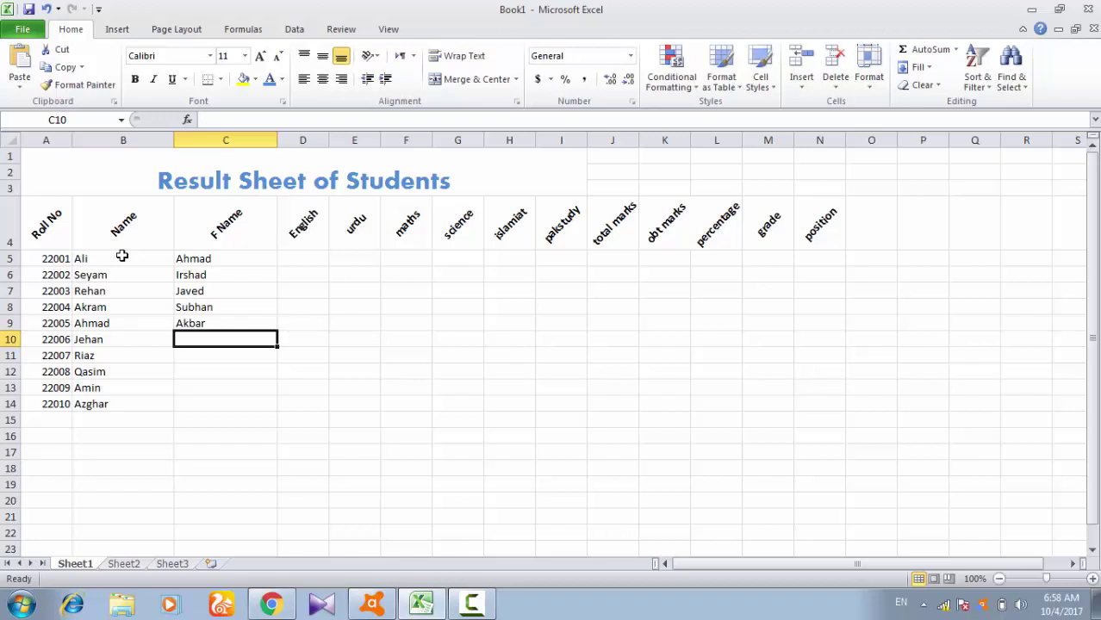
pyautogui.write('Bak')
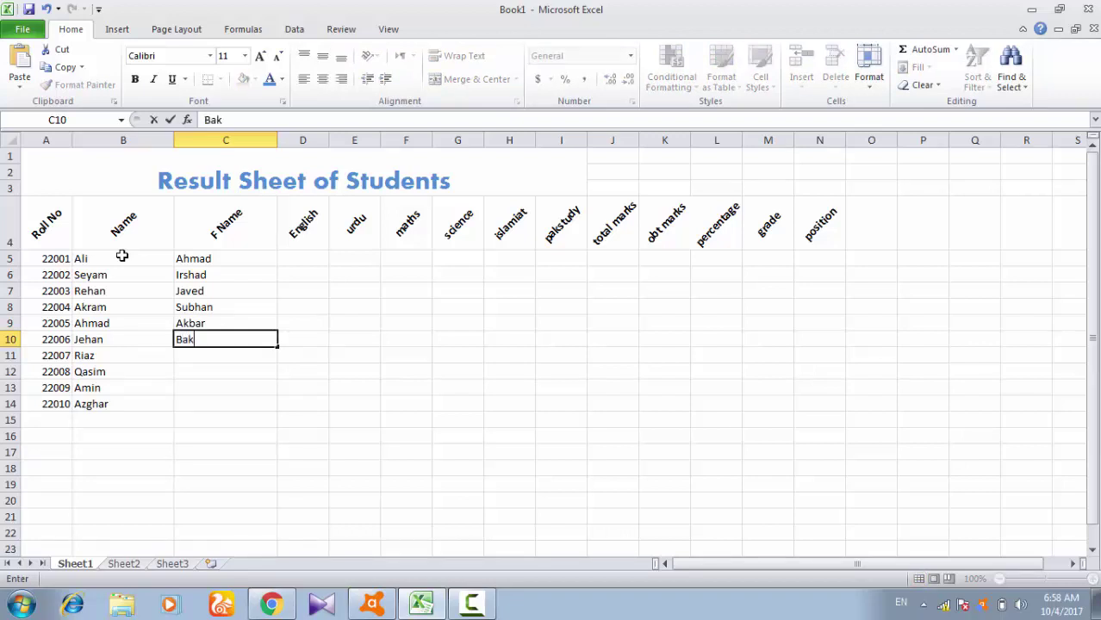
pyautogui.write('ht')
pyautogui.press('Return')
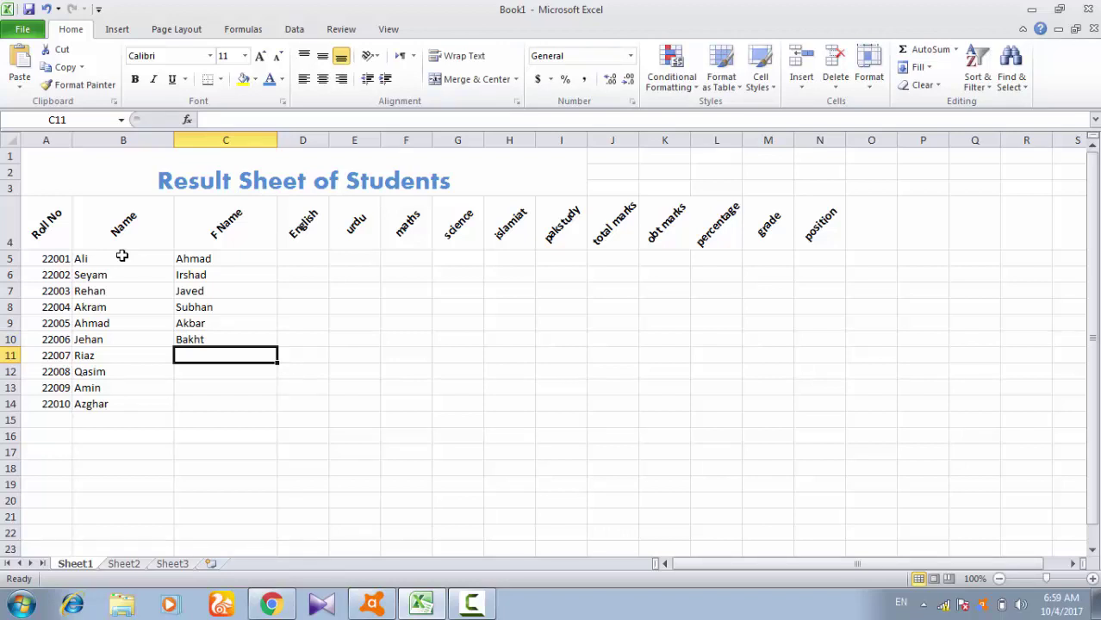
pyautogui.write('Suha')
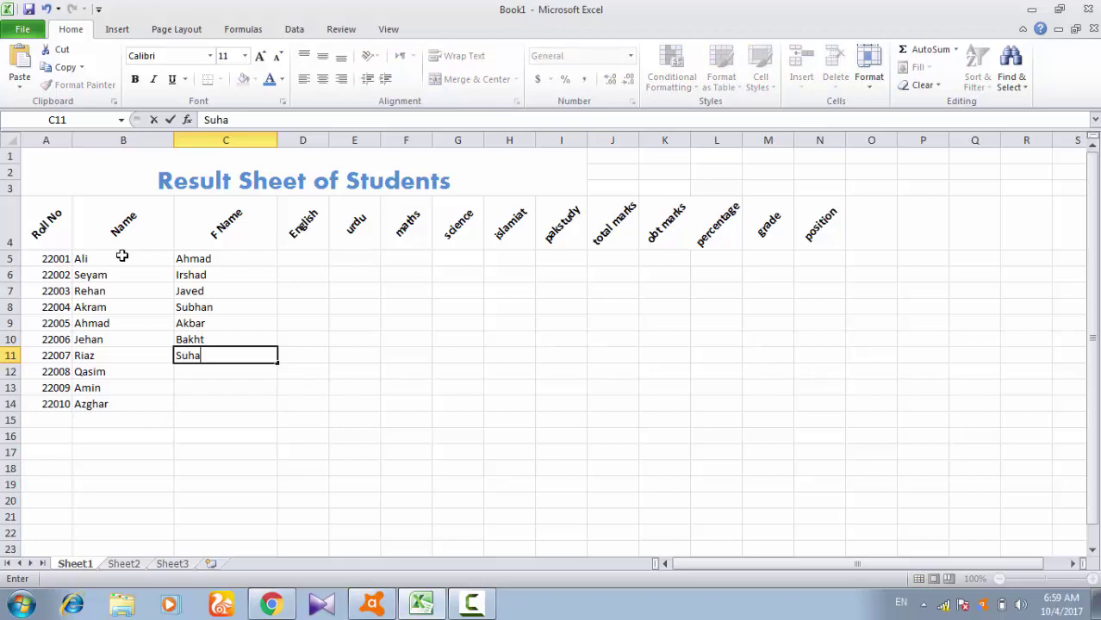
pyautogui.write('ib')
pyautogui.press('Return')
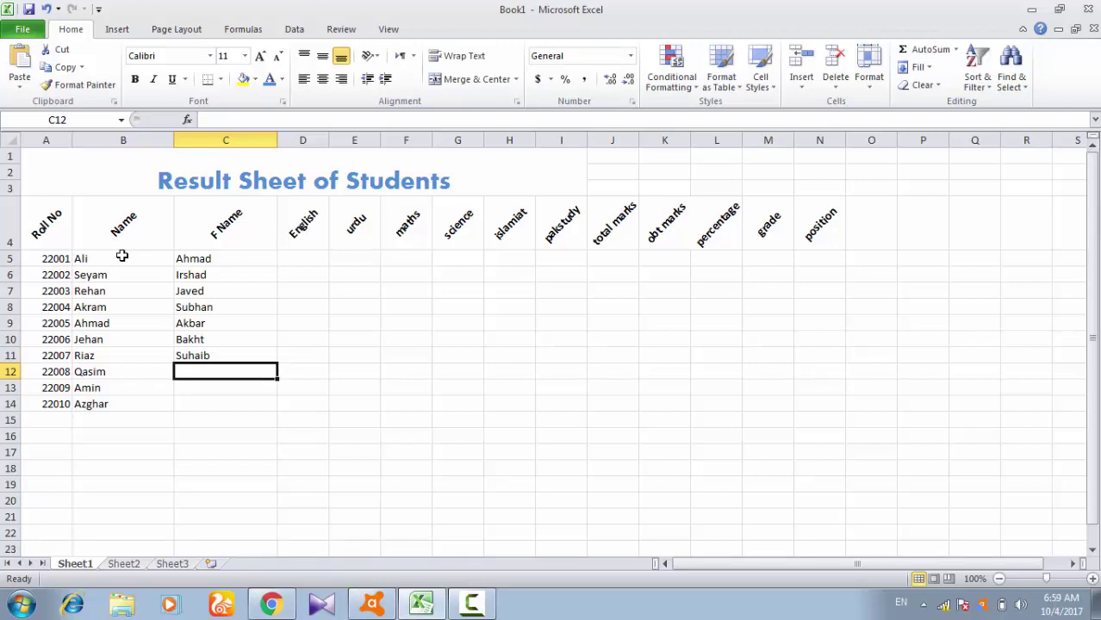
pyautogui.write('Nas')
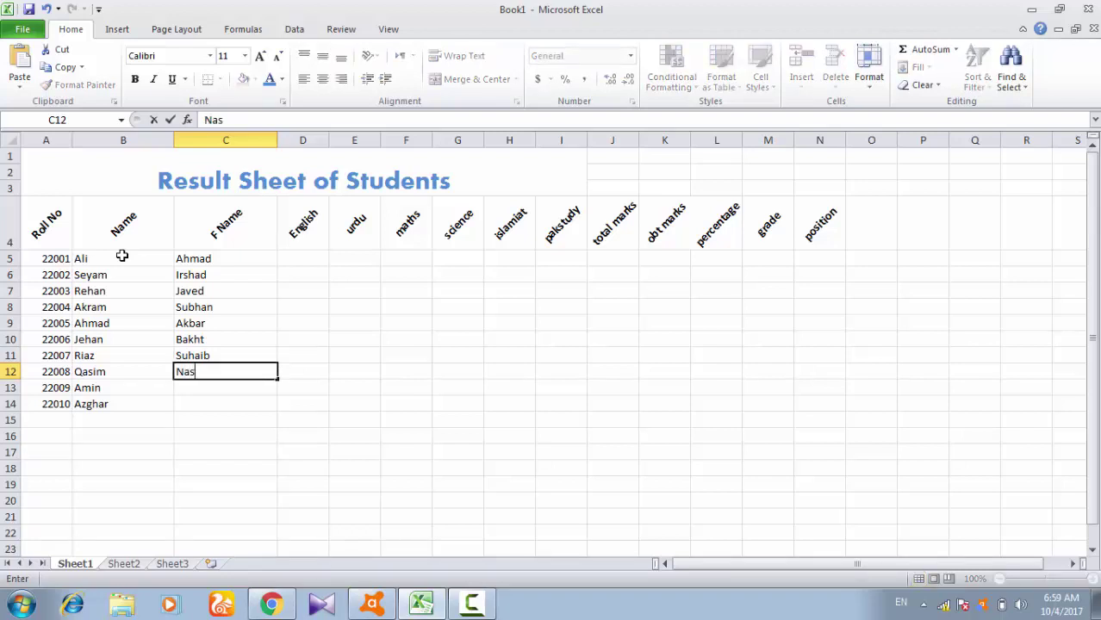
pyautogui.write('eem')
pyautogui.press('Return')
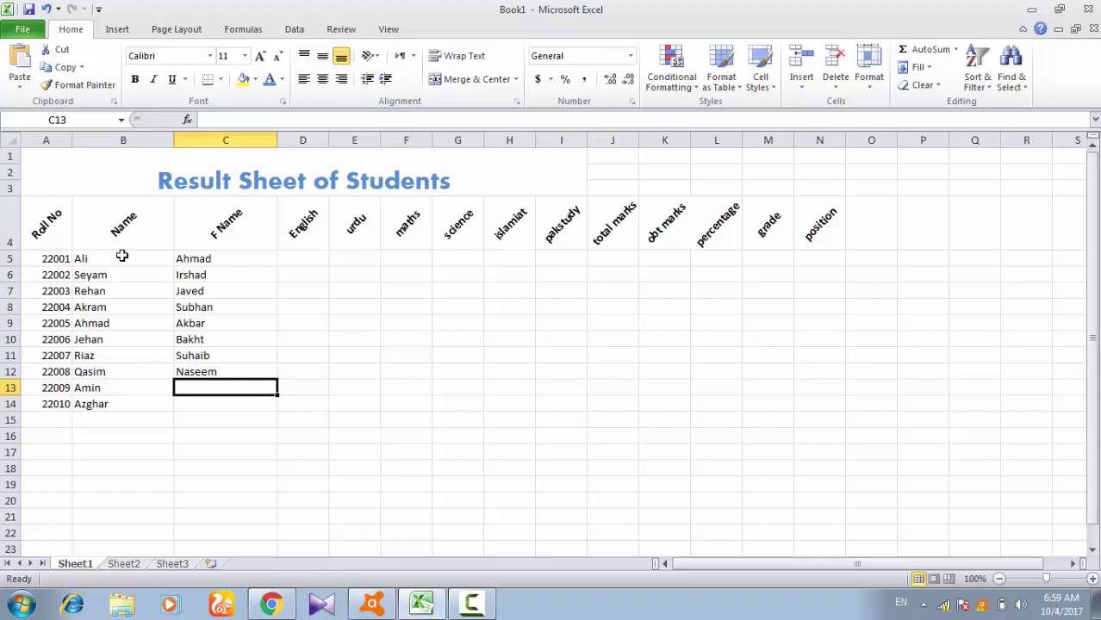
pyautogui.write('Ar')
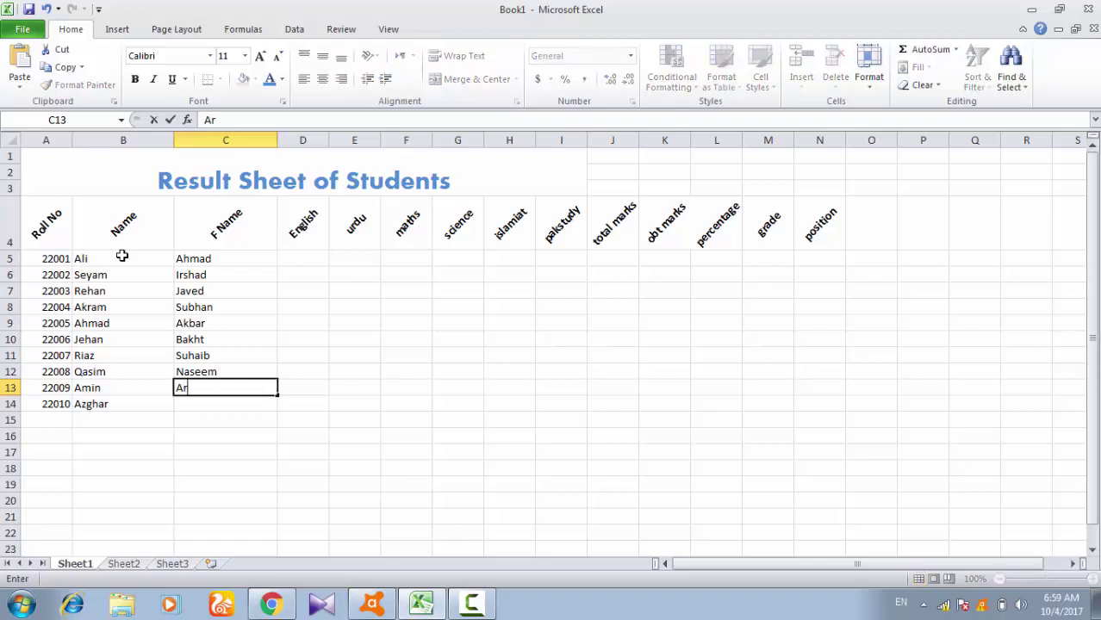
pyautogui.write('shad')
pyautogui.press('Return')
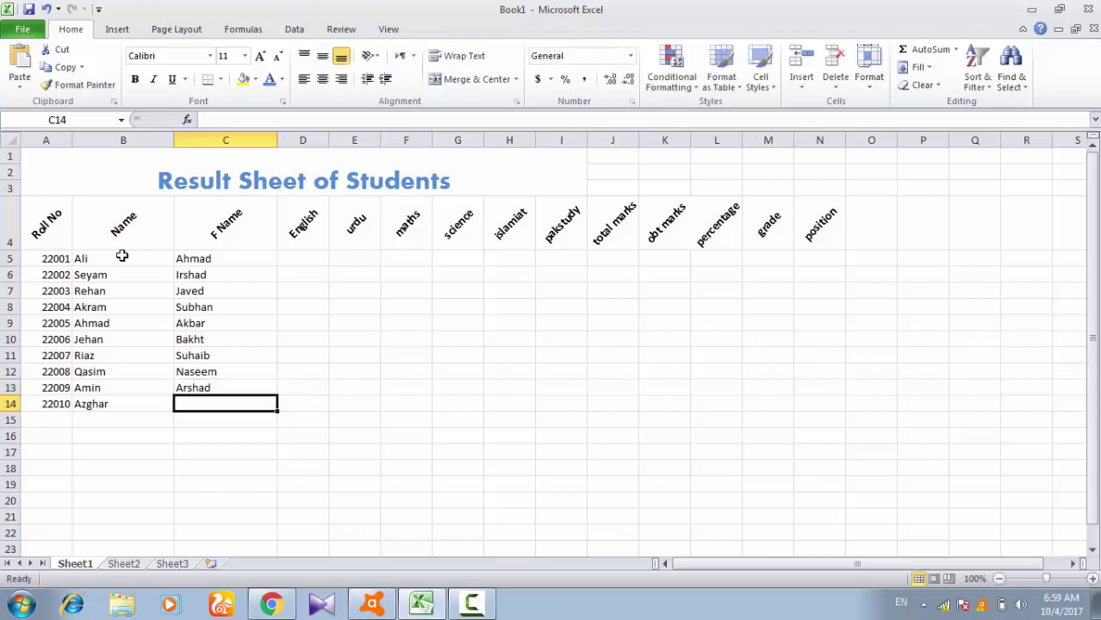
# - Complete the last father name 'Rashid' and enter English marks 56, 66, 56, 45, 67 in D5:D9
pyautogui.write('R')
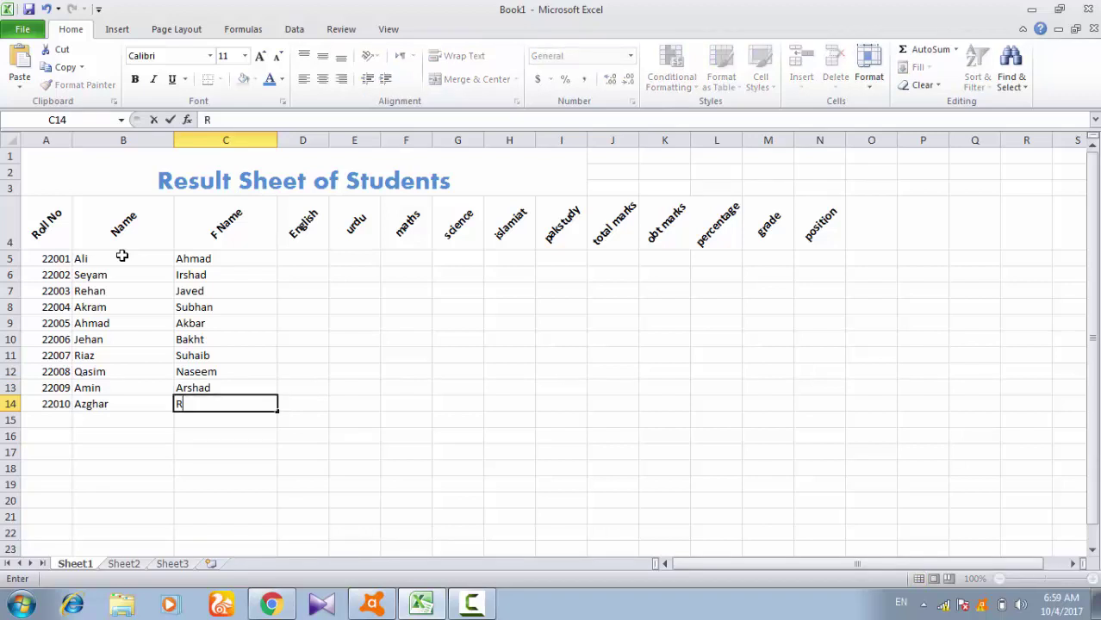
pyautogui.write('ashid')
pyautogui.press('Right')
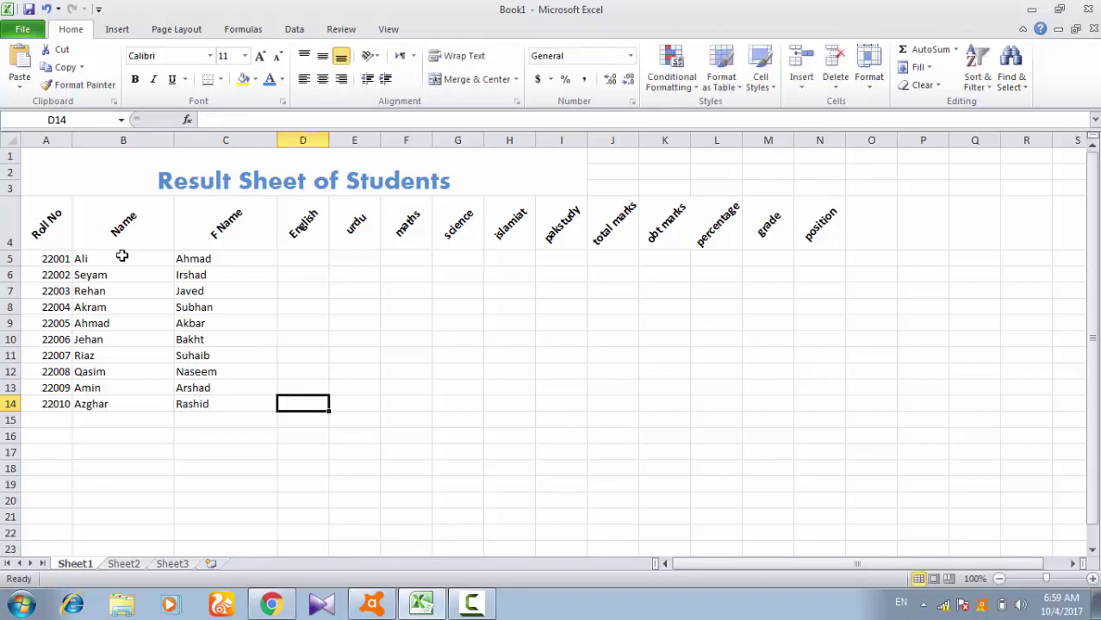
pyautogui.press('Up')
pyautogui.press('Up')
pyautogui.press('Up')
pyautogui.press('Up')
pyautogui.press('Up')
pyautogui.press('Up')
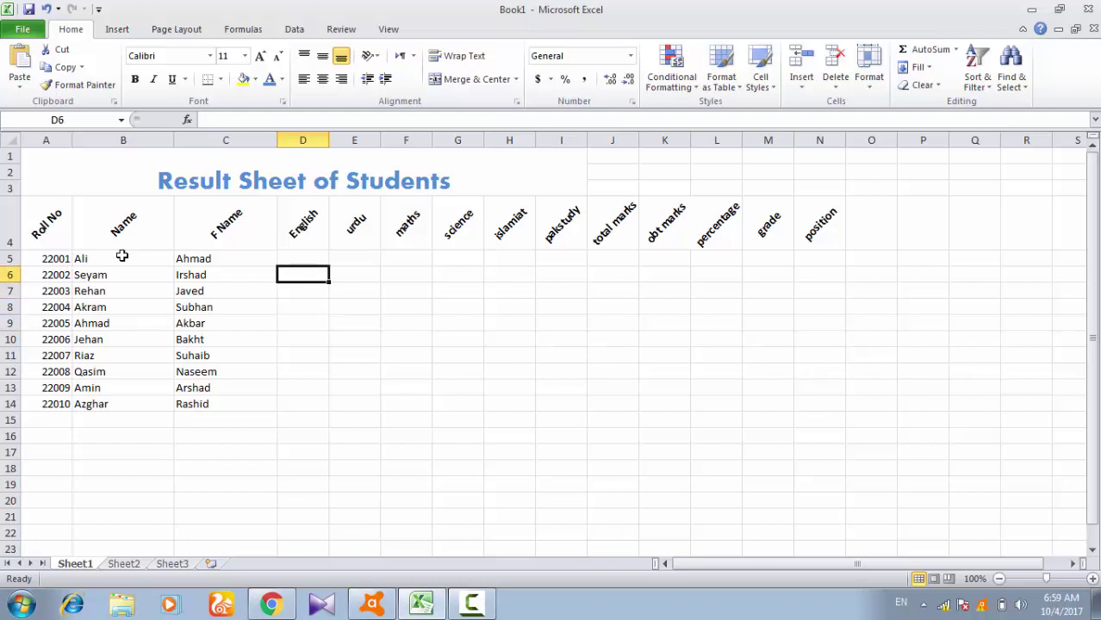
pyautogui.press('Up')
pyautogui.write('56')
pyautogui.press('Return')
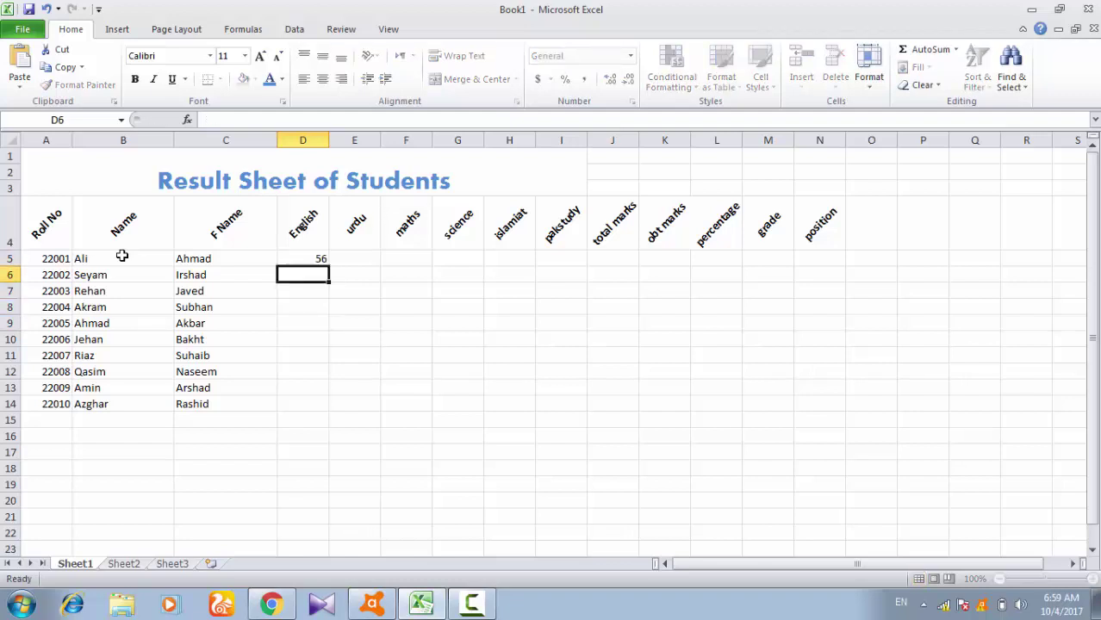
pyautogui.write('66')
pyautogui.press('Return')
pyautogui.write('56')
pyautogui.press('Return')
pyautogui.write('4')
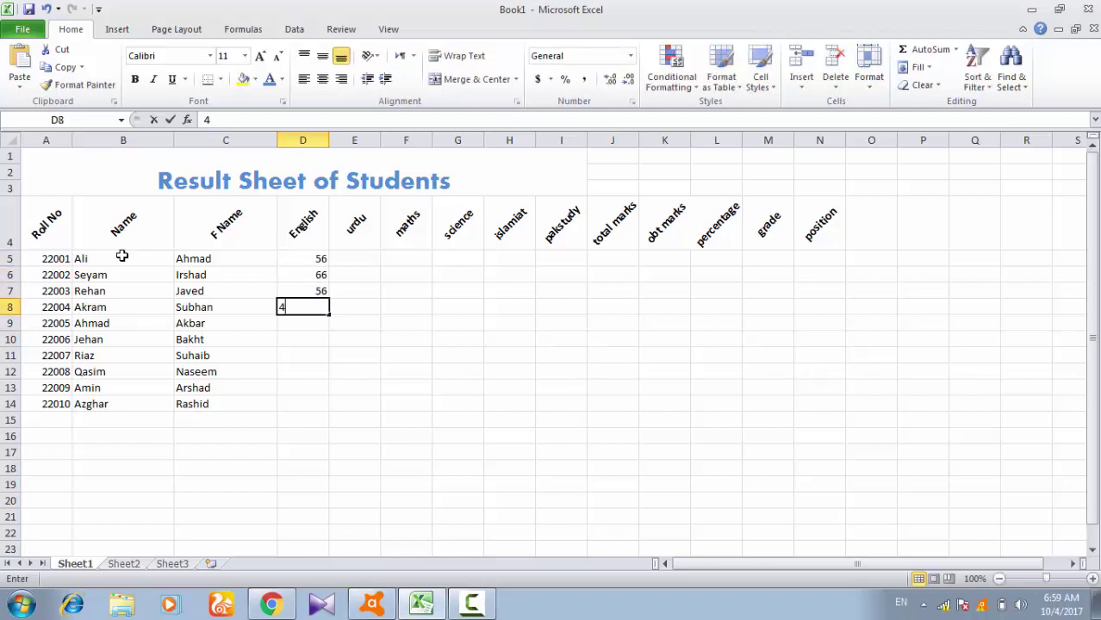
pyautogui.write('5')
pyautogui.press('Return')
pyautogui.write('67')
pyautogui.press('Return')
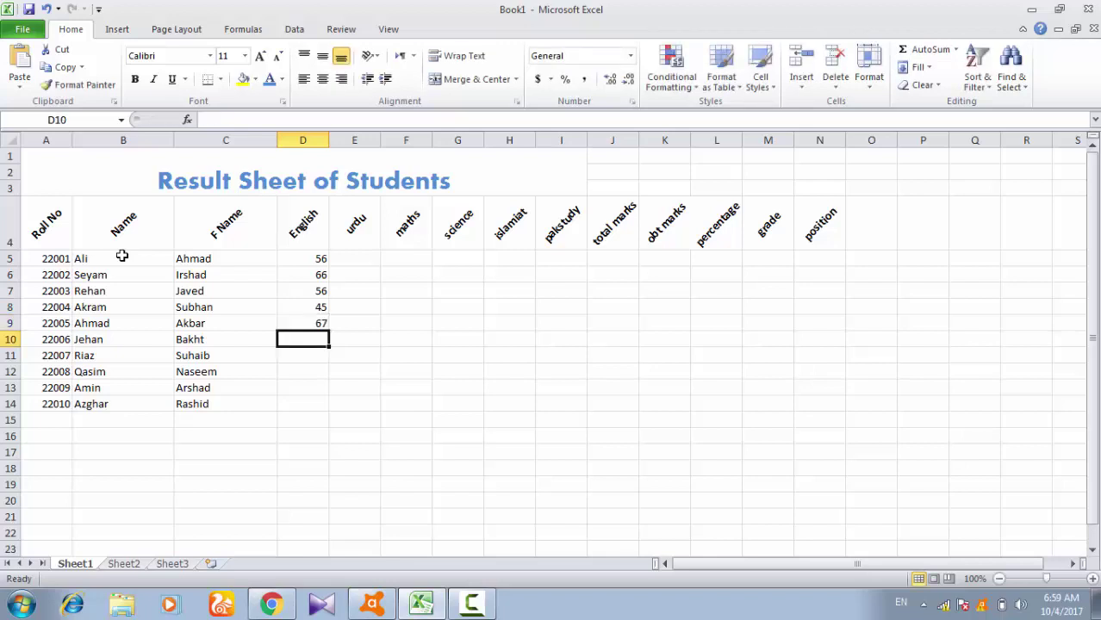
# - Enter the remaining English marks 66, 56, 45, 34, 21 in D10:D14
pyautogui.write('665')
pyautogui.press('BackSpace')
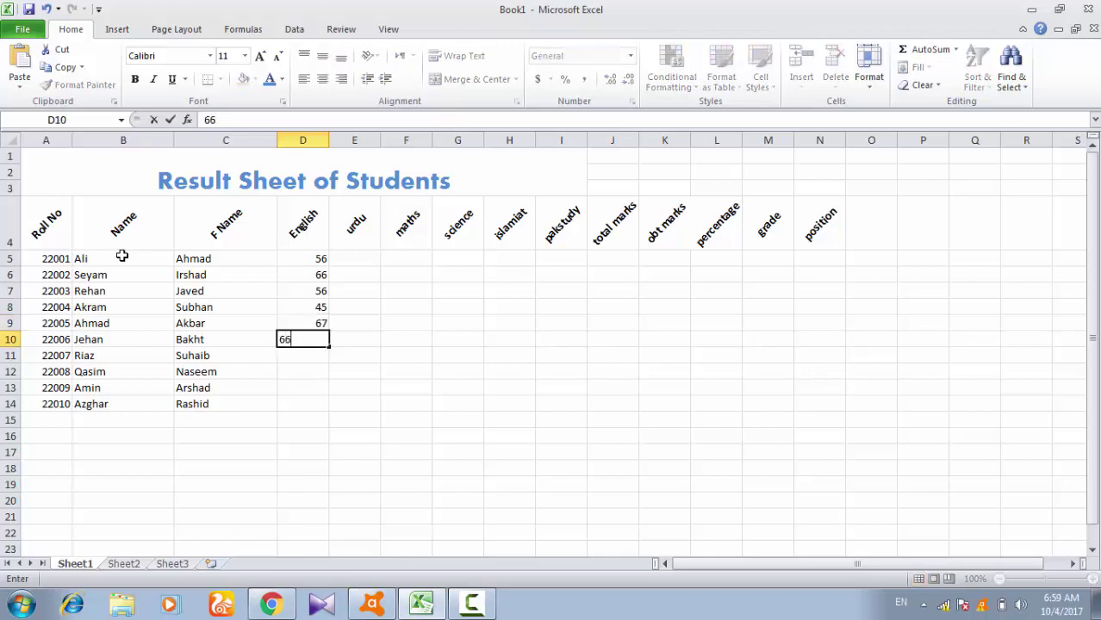
pyautogui.press('Return')
pyautogui.write('56')
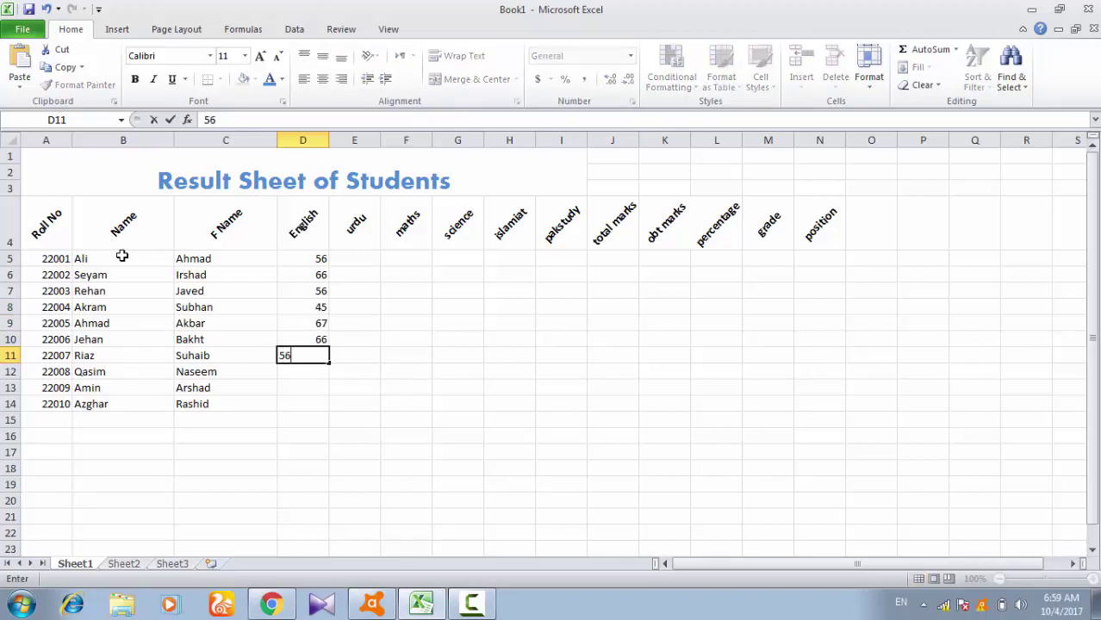
pyautogui.press('Return')
pyautogui.write('45')
pyautogui.press('Return')
pyautogui.write('34')
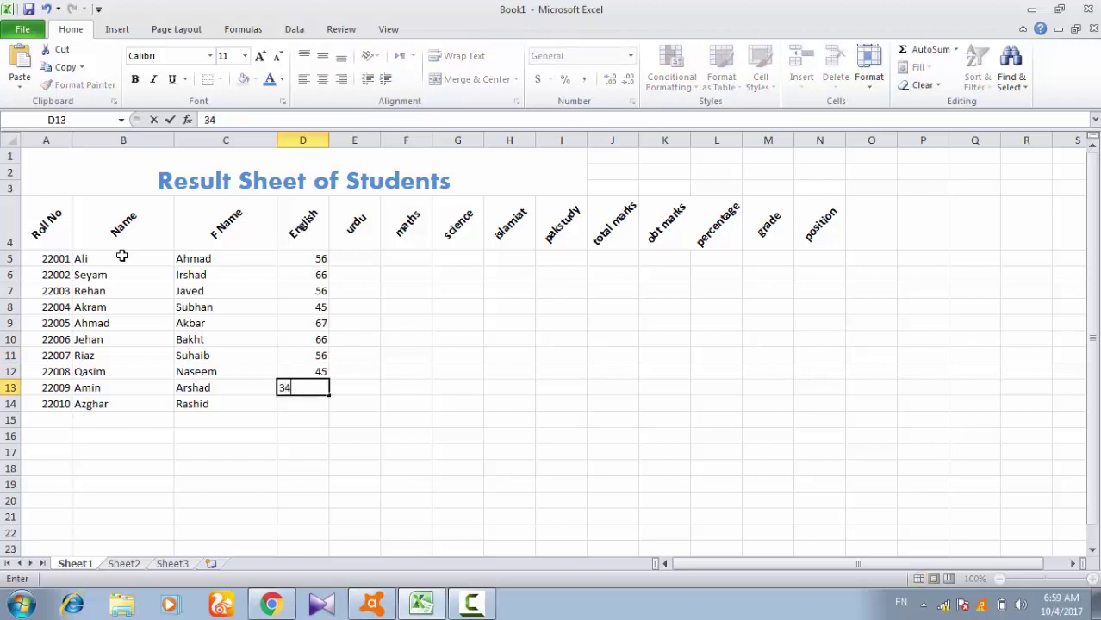
pyautogui.press('Return')
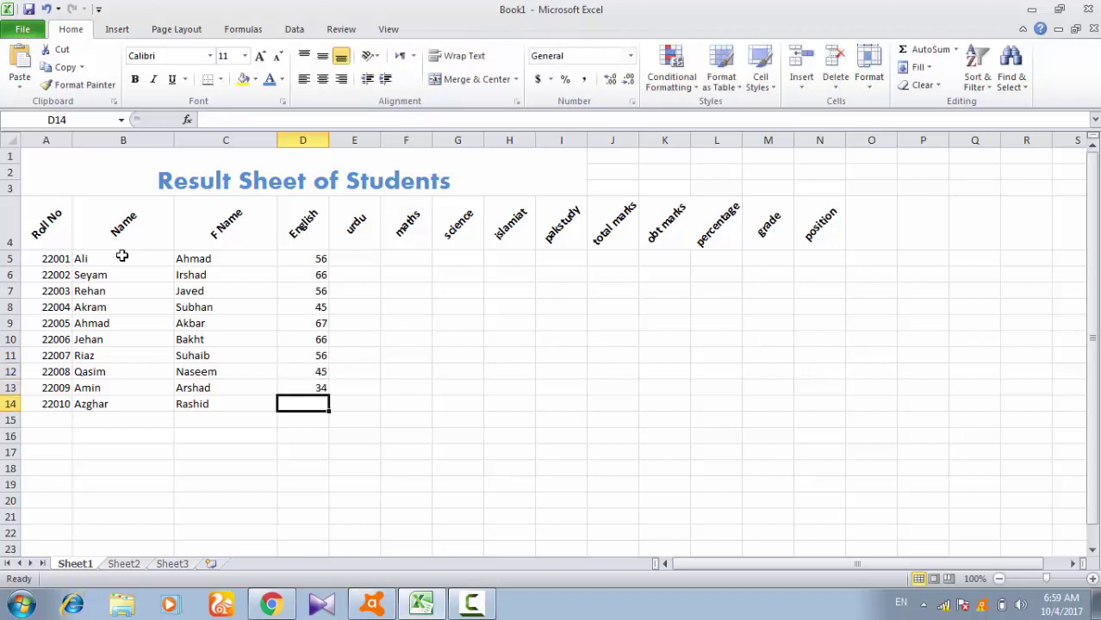
pyautogui.write('21')
pyautogui.press('Right')
pyautogui.press('Up')
# - Enter urdu marks 34, 35, 36, 76, 54 for the first five students
pyautogui.press('Up')
pyautogui.press('Up')
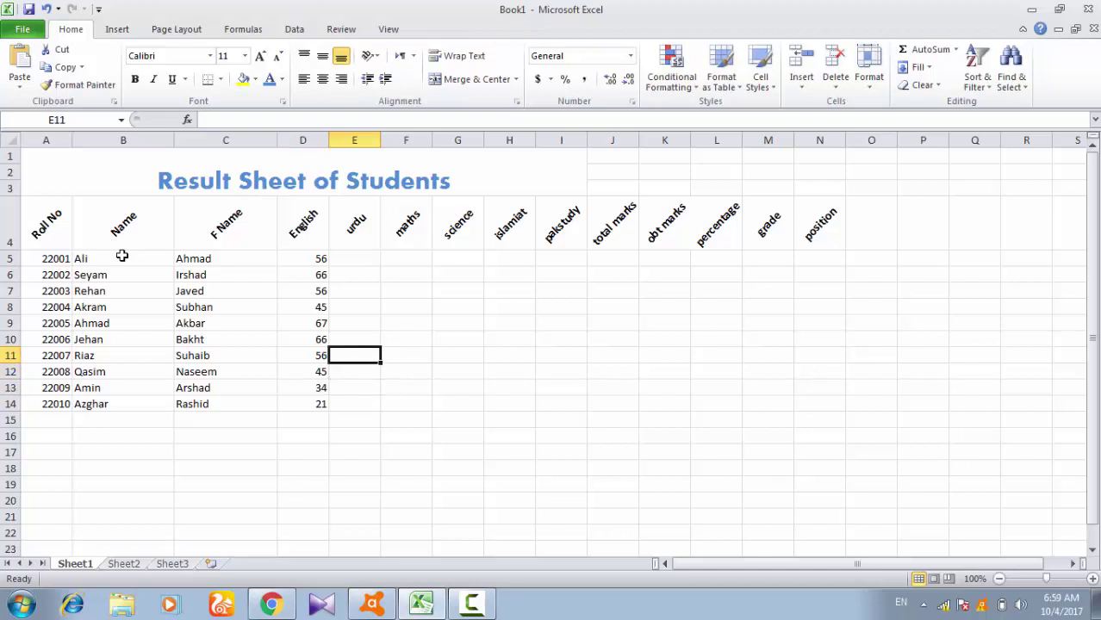
pyautogui.press('Up')
pyautogui.press('Up')
pyautogui.press('Up')
pyautogui.press('Up')
pyautogui.press('Up')
pyautogui.press('Up')
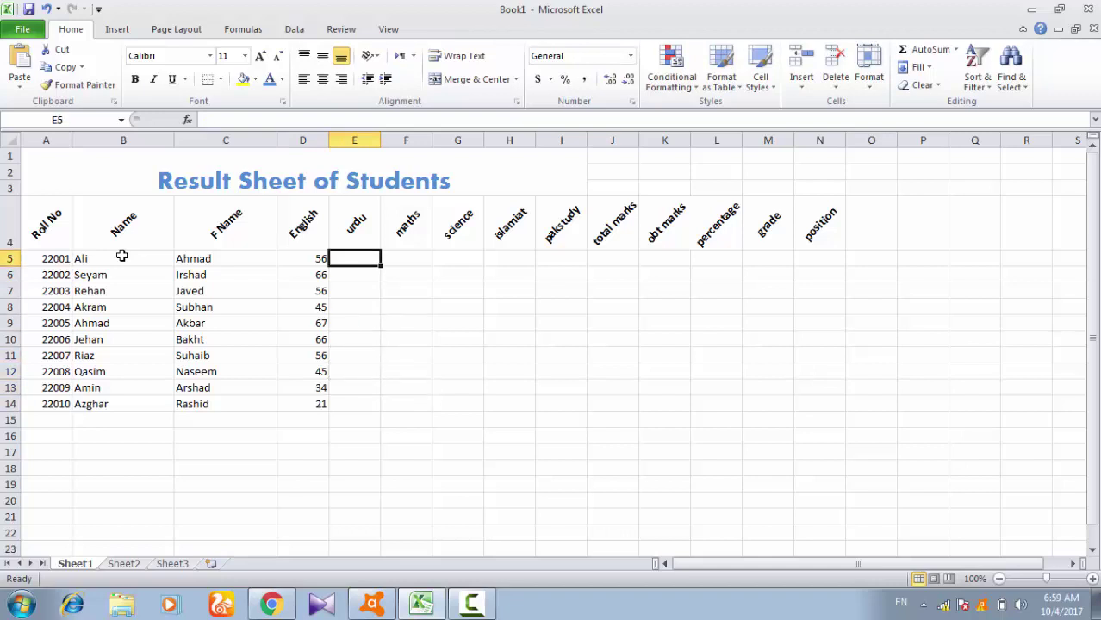
pyautogui.write('34')
pyautogui.press('Return')
pyautogui.write('35')
pyautogui.press('Return')
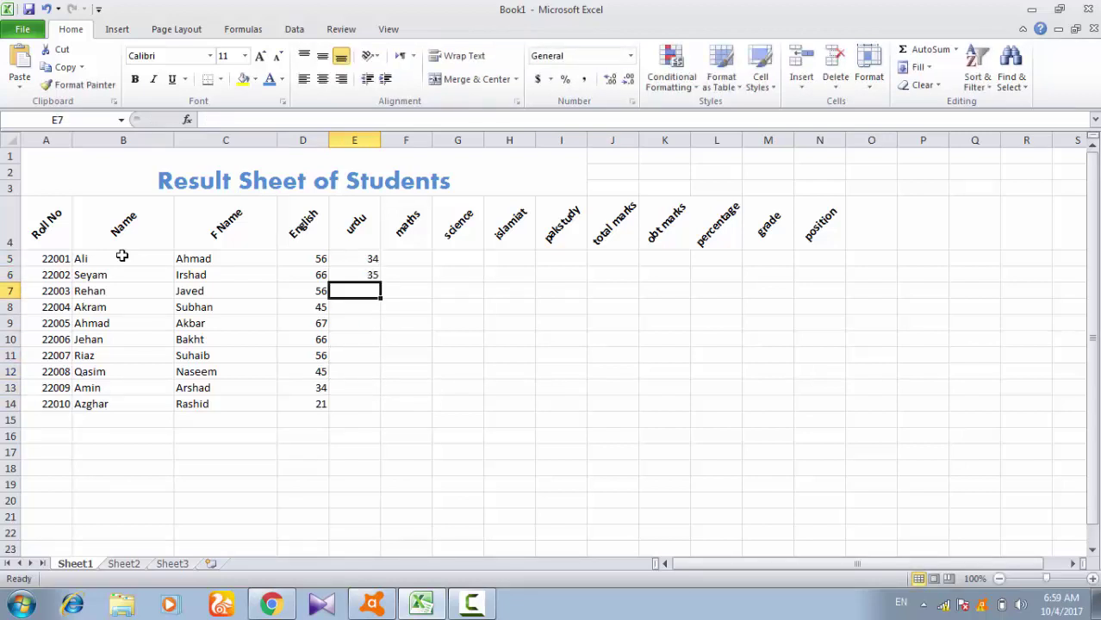
pyautogui.write('36')
pyautogui.press('Return')
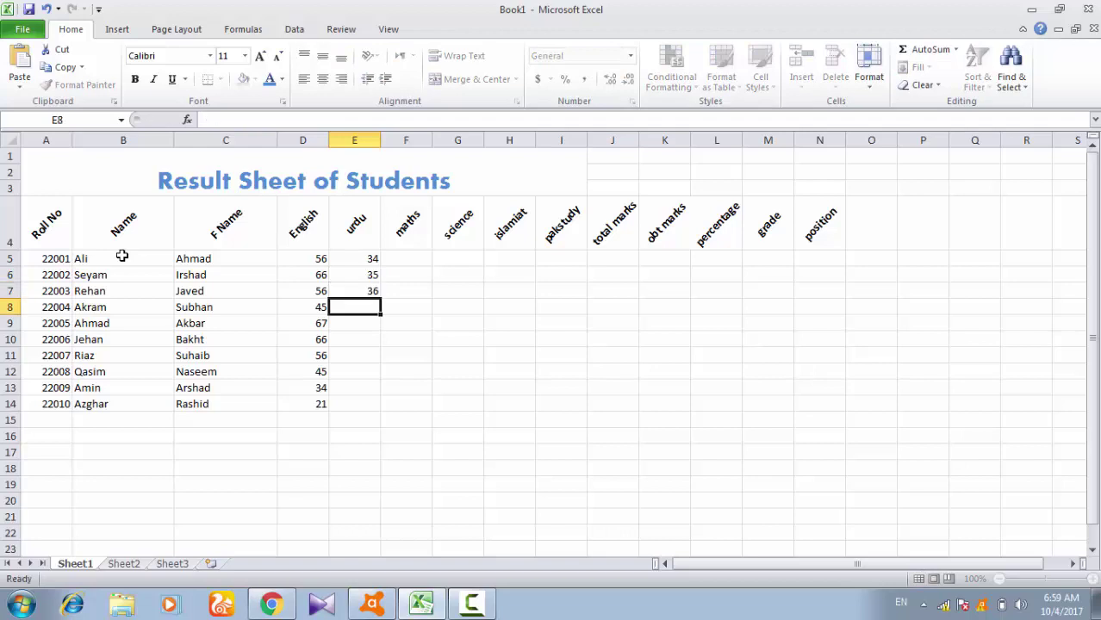
pyautogui.write('76')
pyautogui.press('Return')
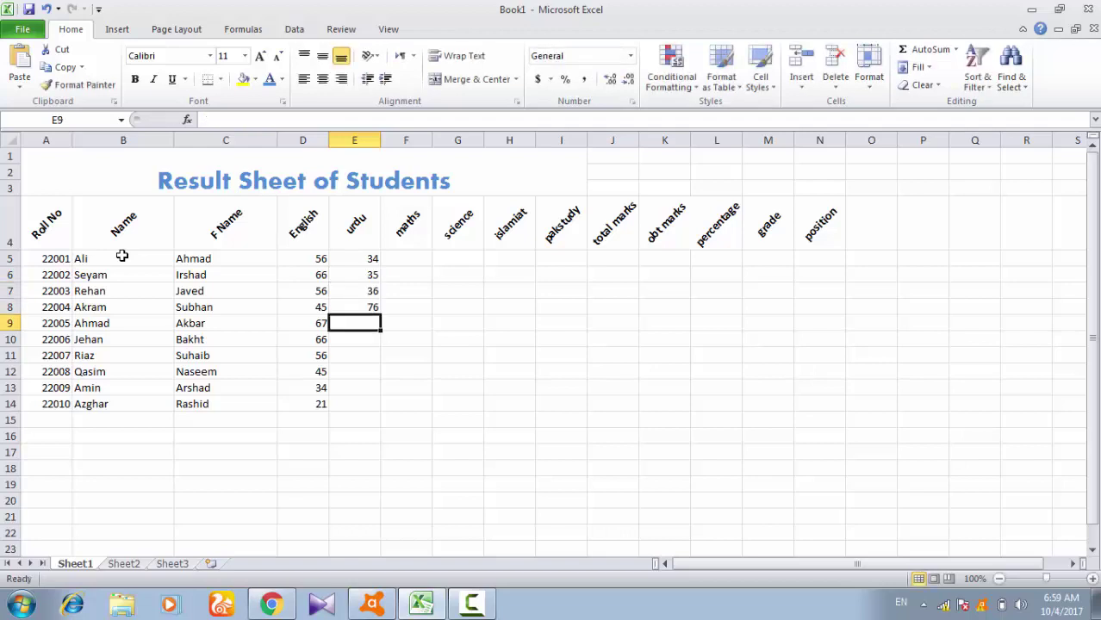
pyautogui.write('54')
pyautogui.press('Return')
# - Enter the remaining urdu marks 34, 66, 89, 76, 65 down to E14
pyautogui.write('34')
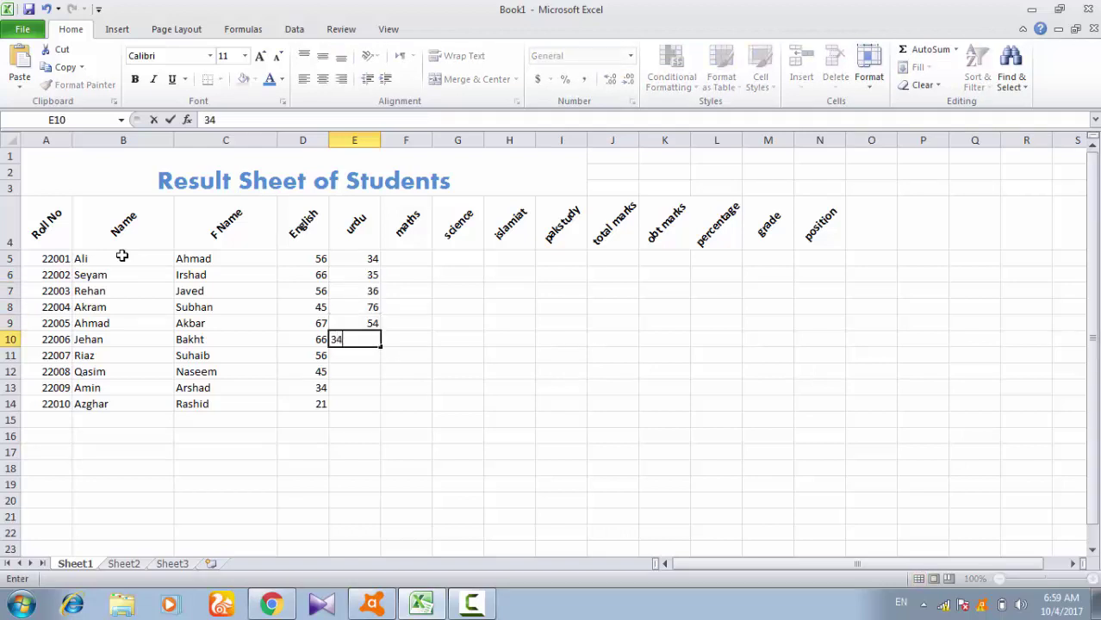
pyautogui.press('Return')
pyautogui.write('66')
pyautogui.press('Return')
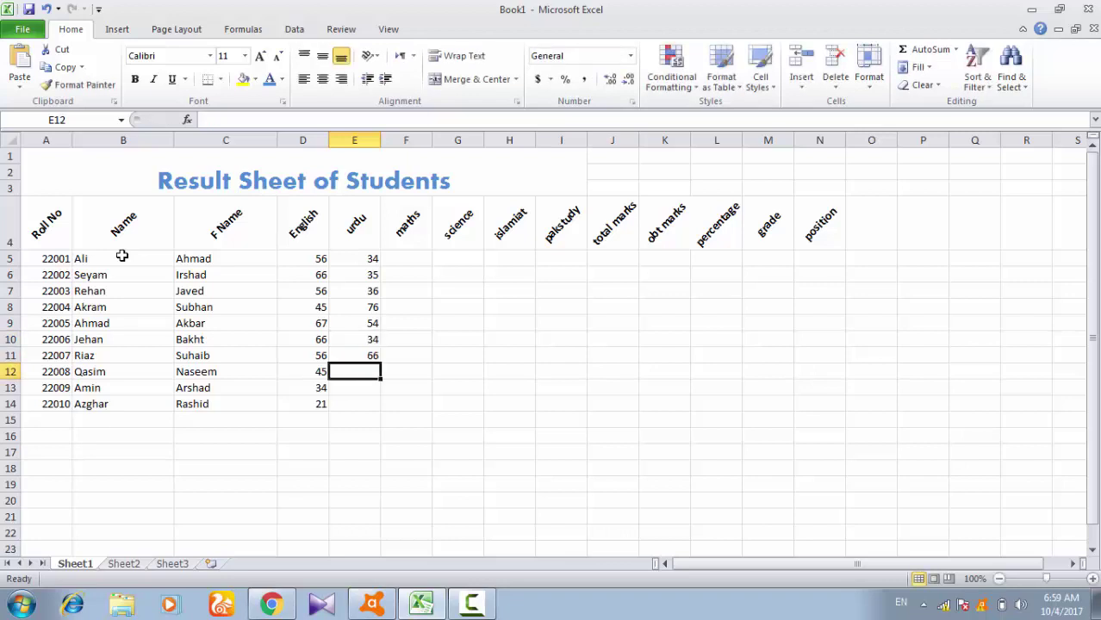
pyautogui.write('89')
pyautogui.press('Return')
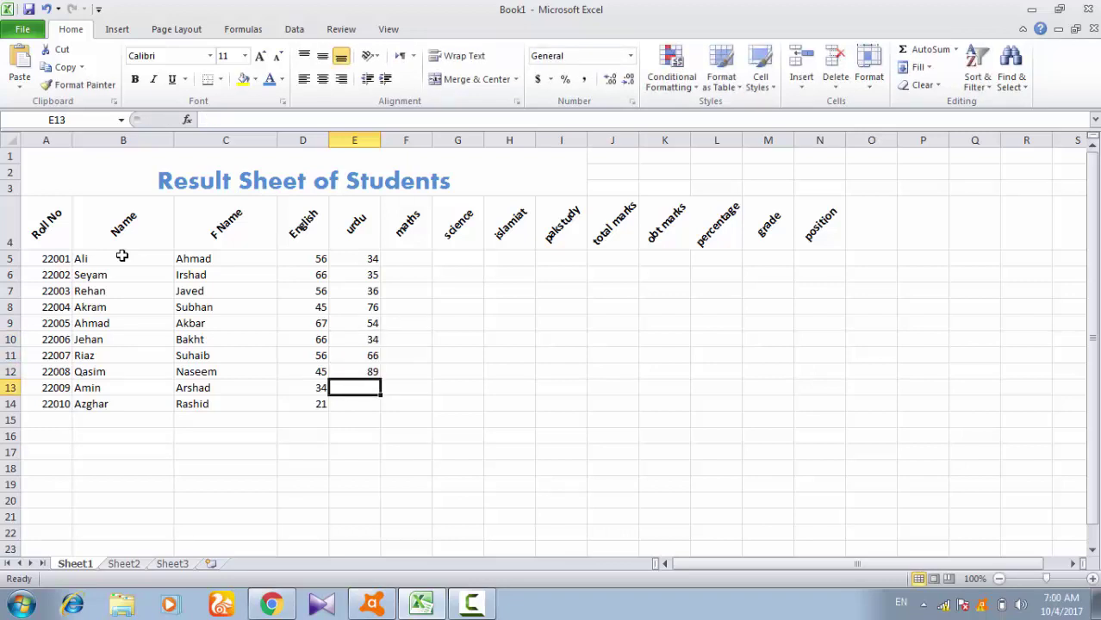
pyautogui.write('76')
pyautogui.press('Return')
pyautogui.write('6')
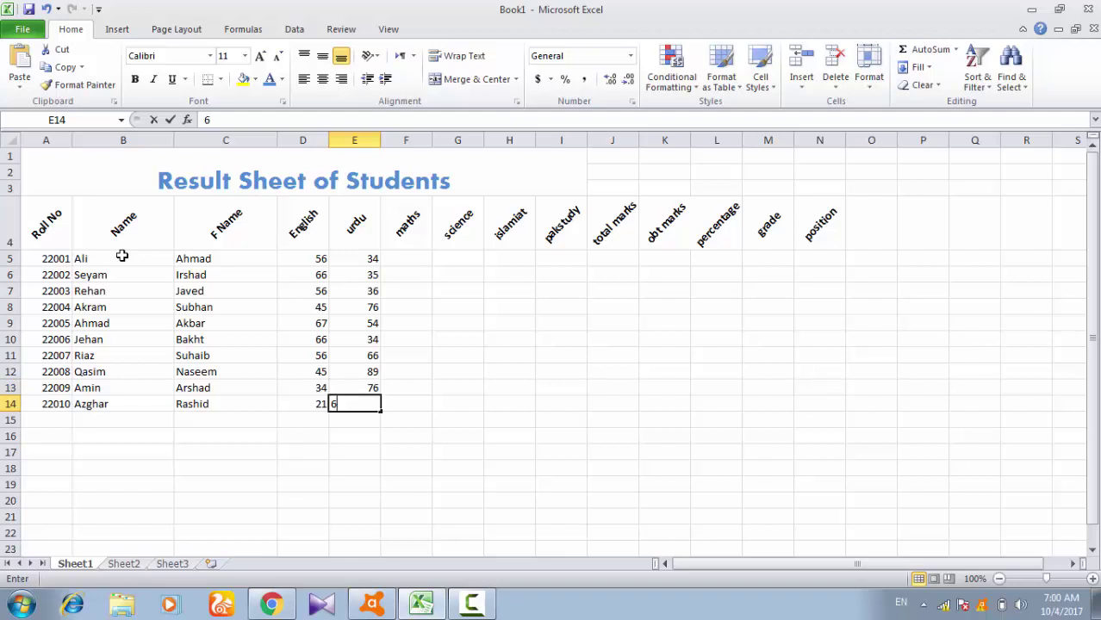
pyautogui.write('5')
pyautogui.press('Tab')
# - Fill maths marks 90, 91, 87, 76, 75, 63, 73, 26, 71 into F5:F13
pyautogui.press('Up')
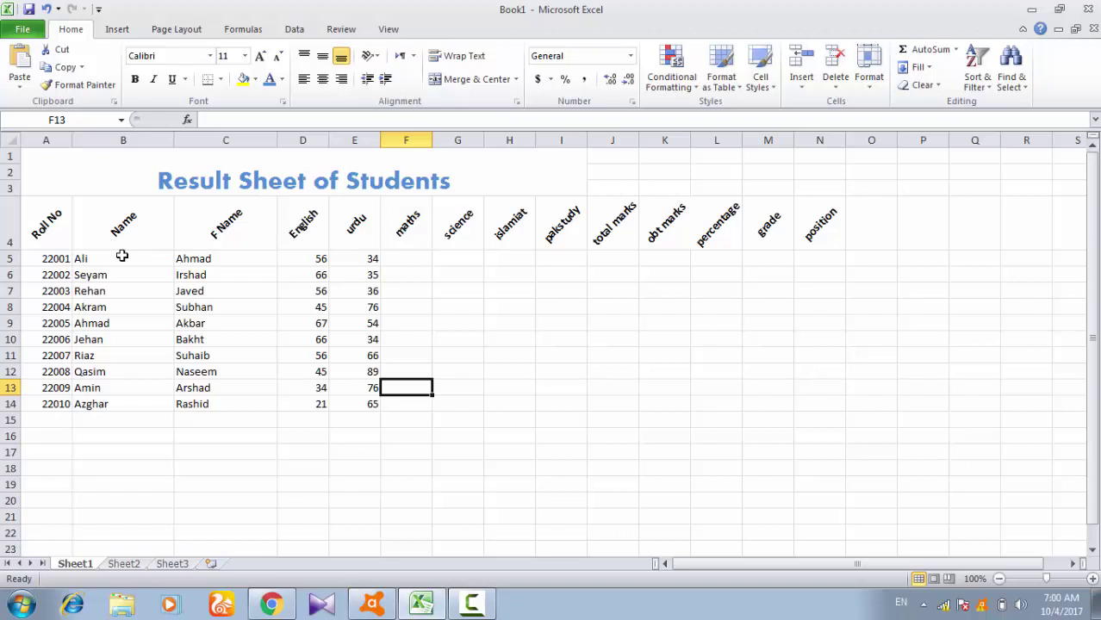
pyautogui.press('Up')
pyautogui.press('Up')
pyautogui.press('Up')
pyautogui.write('90 91 8')
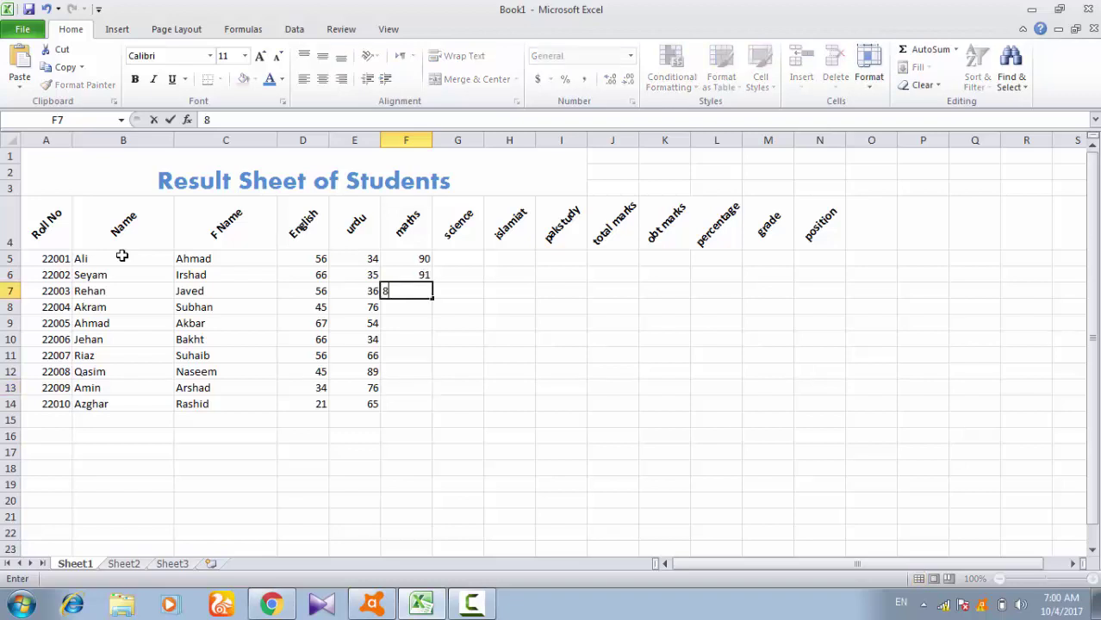
pyautogui.write('7 ')
pyautogui.write('76')
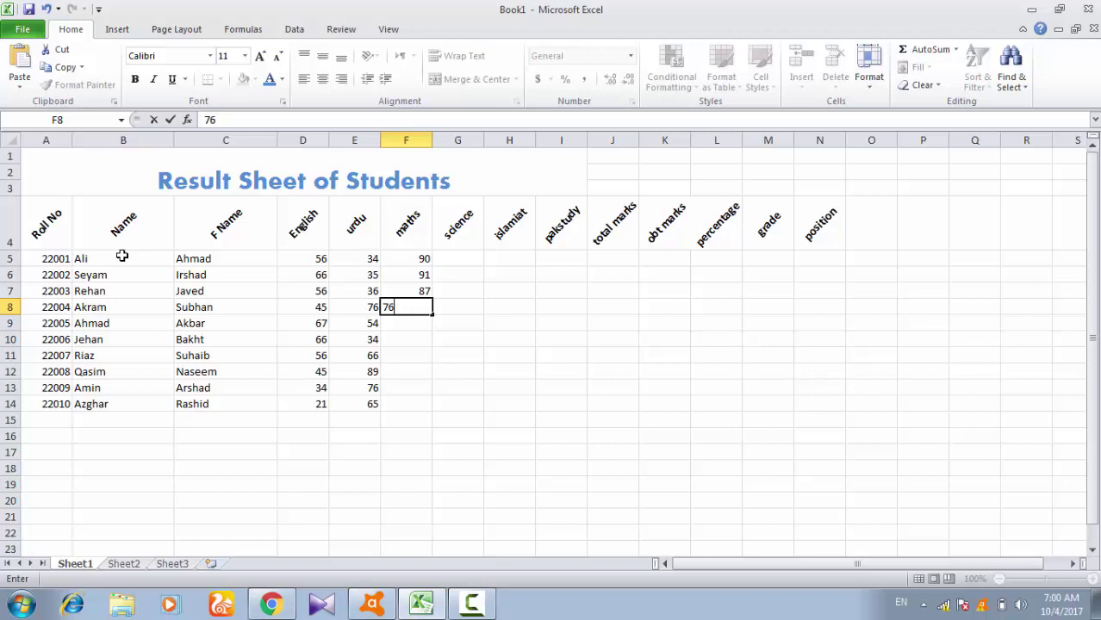
pyautogui.write('75 63 73 26 ')
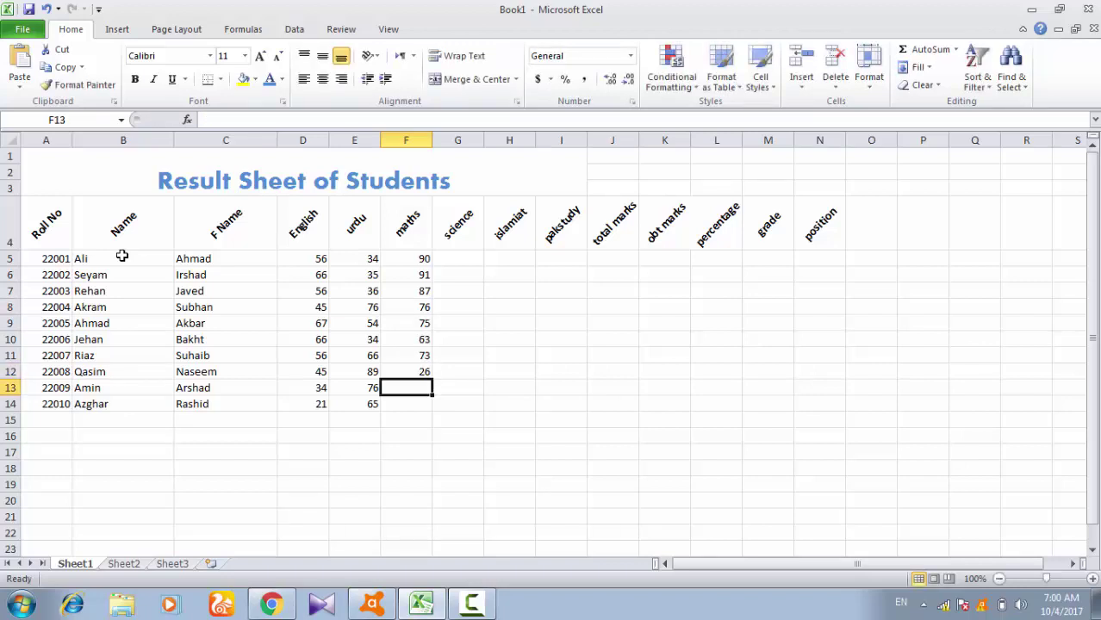
pyautogui.write('71')
pyautogui.press('Return')
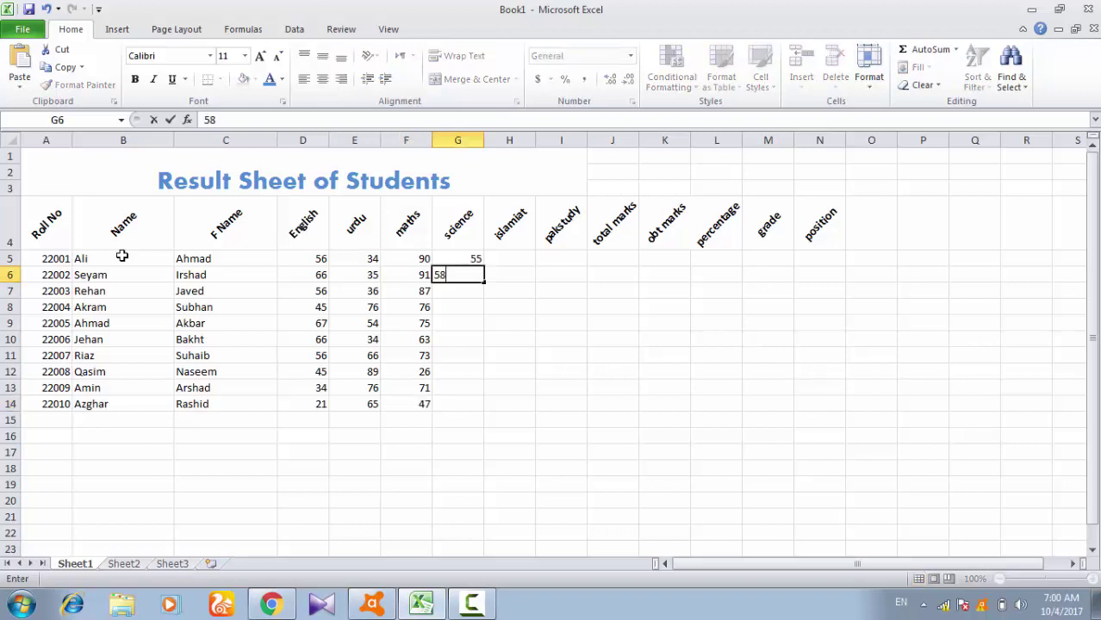
# - Enter science marks 59, 70, 80, 90, 97, 77, 76, 56 down the science column
pyautogui.press('Return')
pyautogui.write('59')
pyautogui.press('Return')
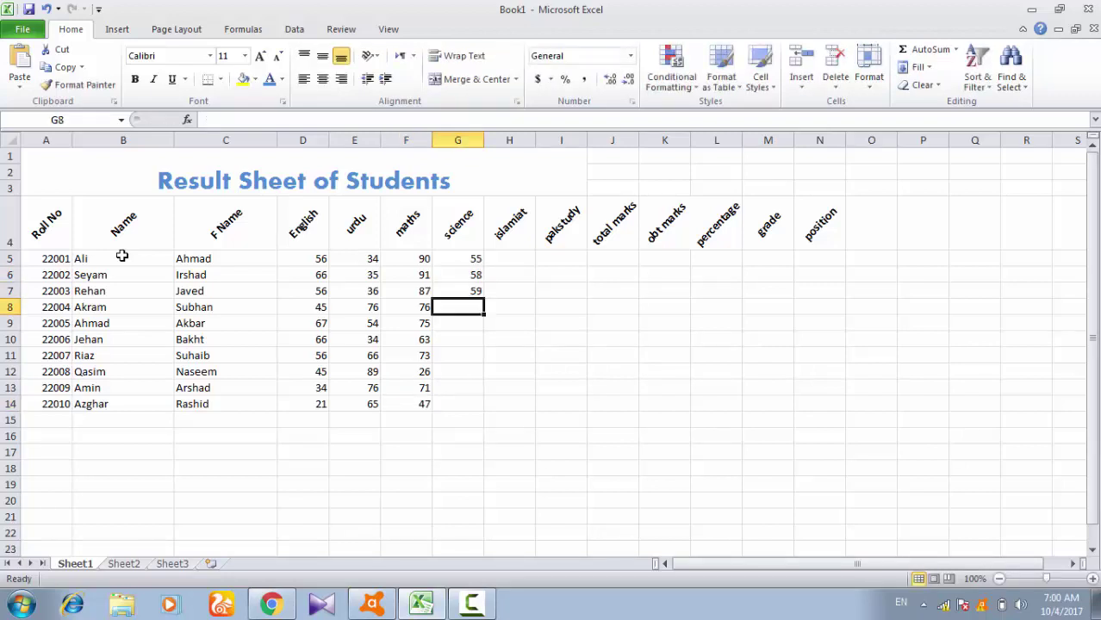
pyautogui.write('70')
pyautogui.press('Return')
pyautogui.write('8')
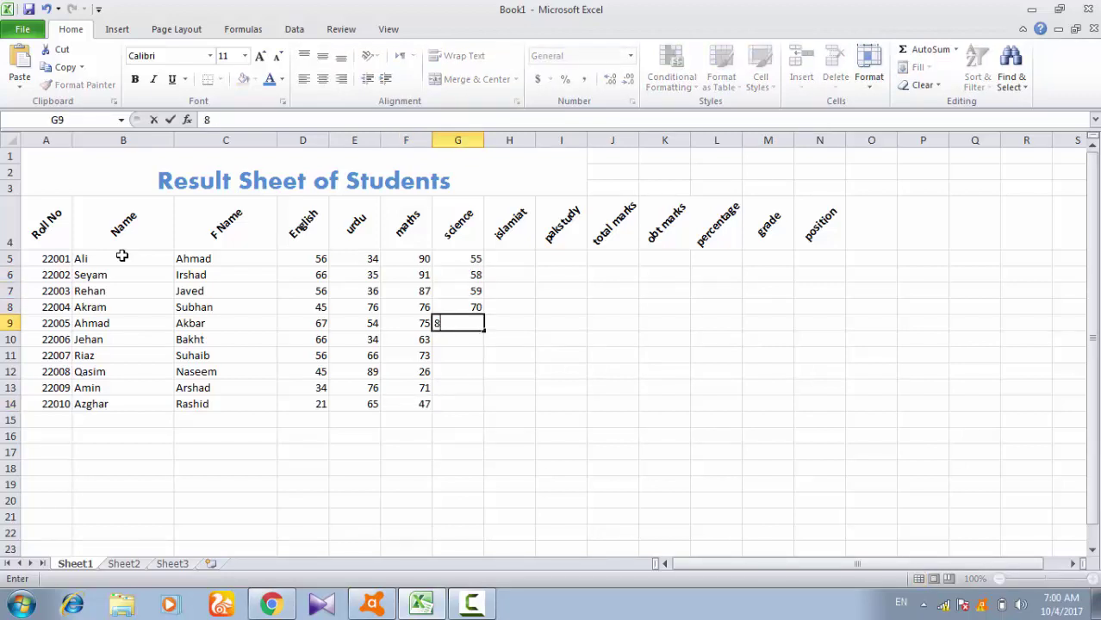
pyautogui.write('0')
pyautogui.press('Return')
pyautogui.write('90')
pyautogui.press('Return')
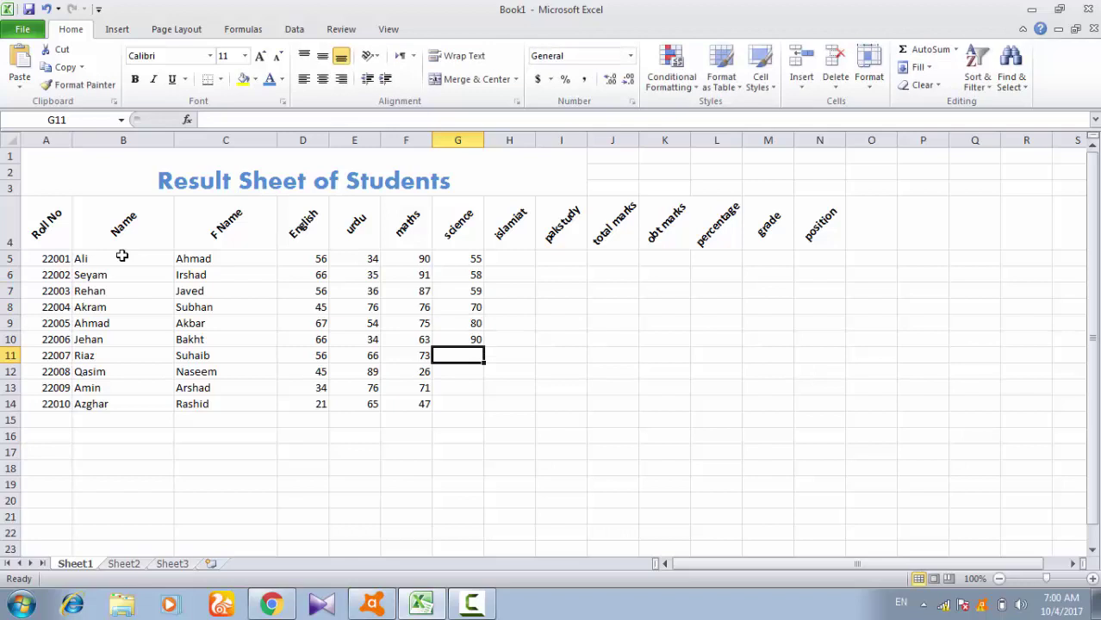
pyautogui.write('97')
pyautogui.press('Return')
pyautogui.write('77')
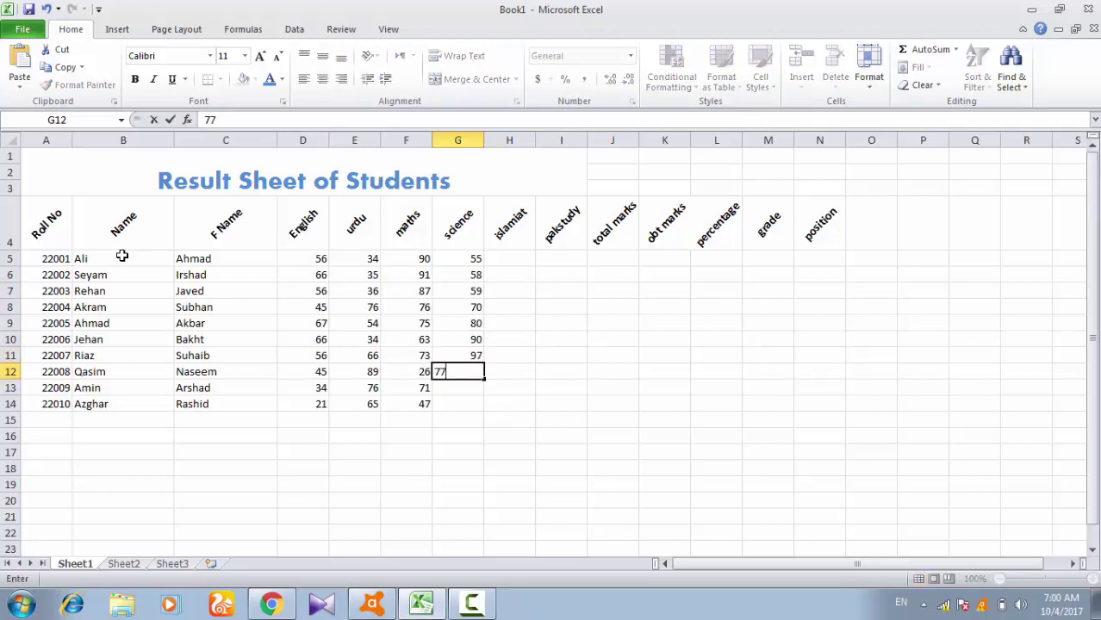
pyautogui.press('Return')
pyautogui.write('76')
pyautogui.press('Return')
pyautogui.write('5')
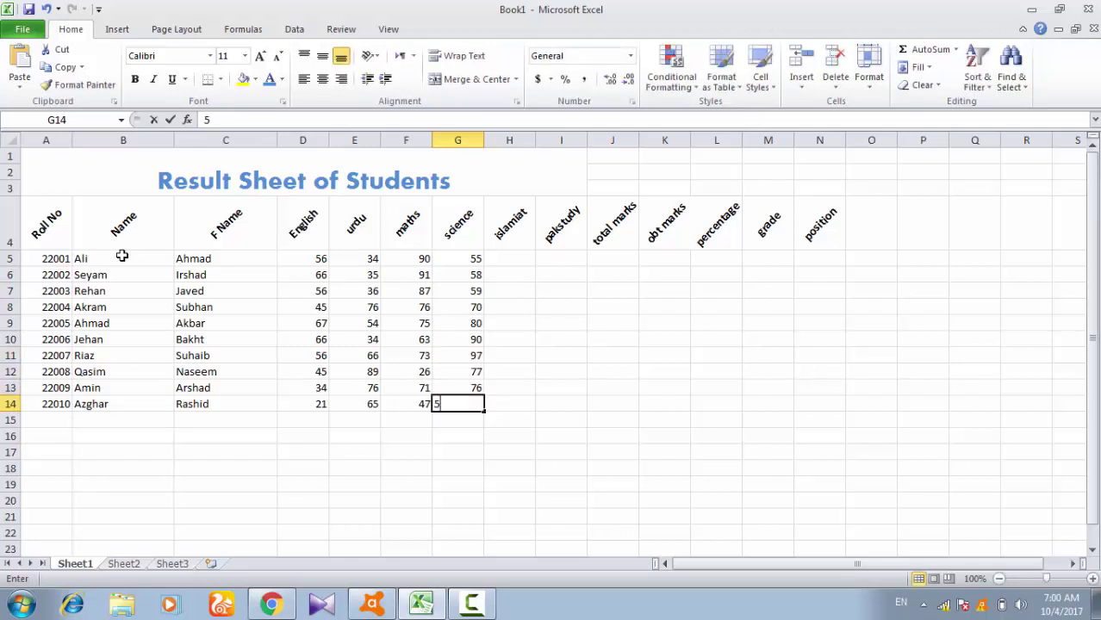
pyautogui.write('6')
pyautogui.press('Tab')
# - Enter islamiat marks 67, 76, 56, 77, 54 for the first five students
pyautogui.press('Up')
pyautogui.press('Up')
pyautogui.press('Up')
pyautogui.press('Up')
pyautogui.press('Up')
pyautogui.press('Up')
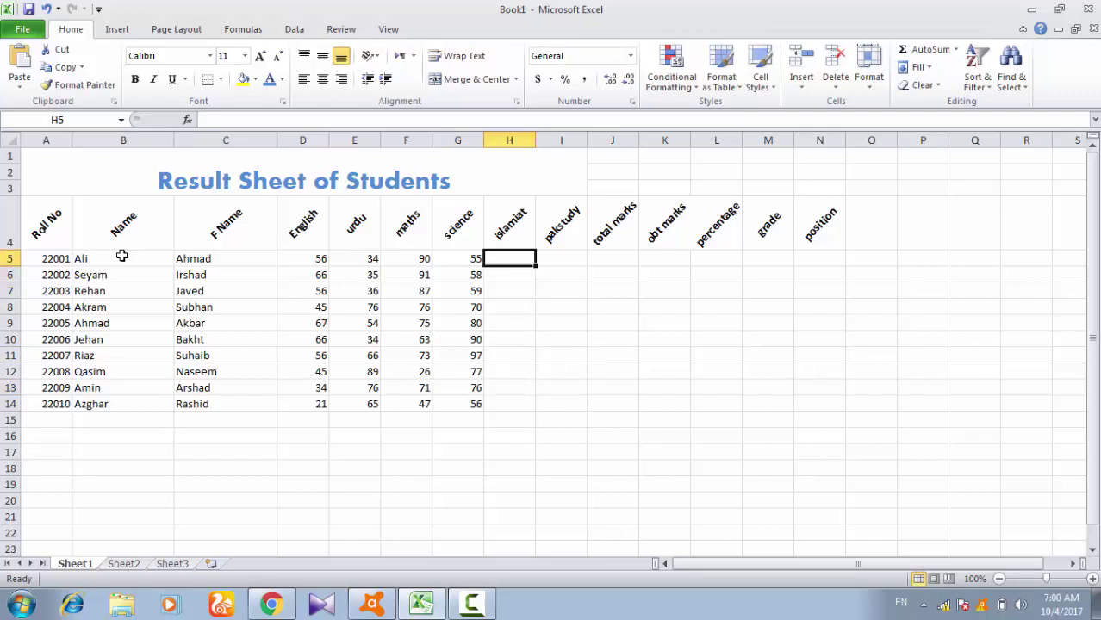
pyautogui.write('67')
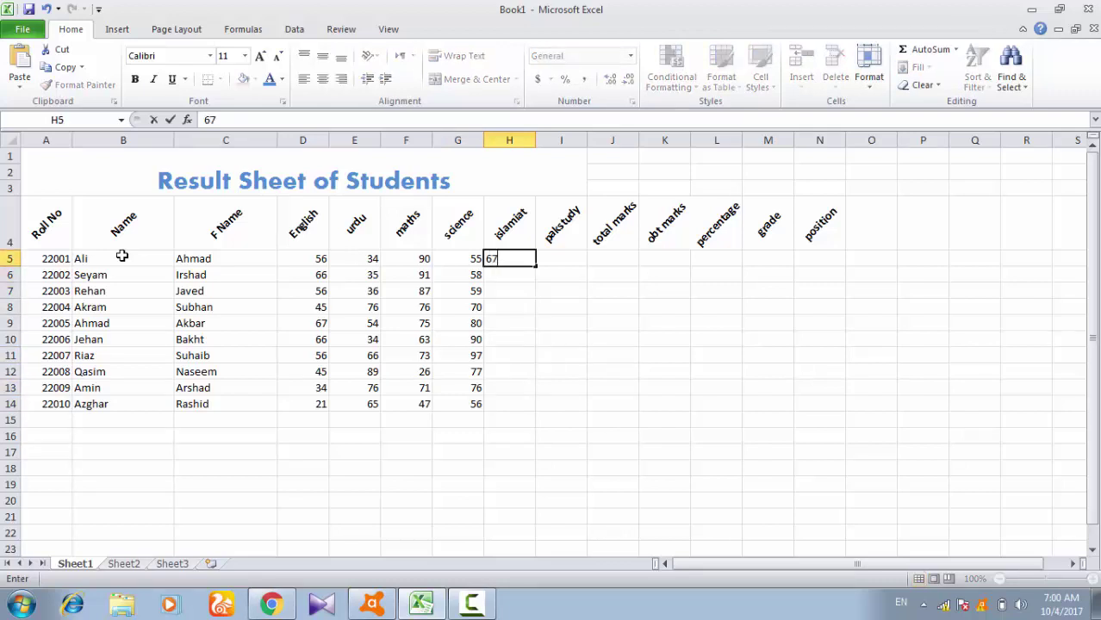
pyautogui.press('Return')
pyautogui.write('76')
pyautogui.press('Return')
pyautogui.write('56')
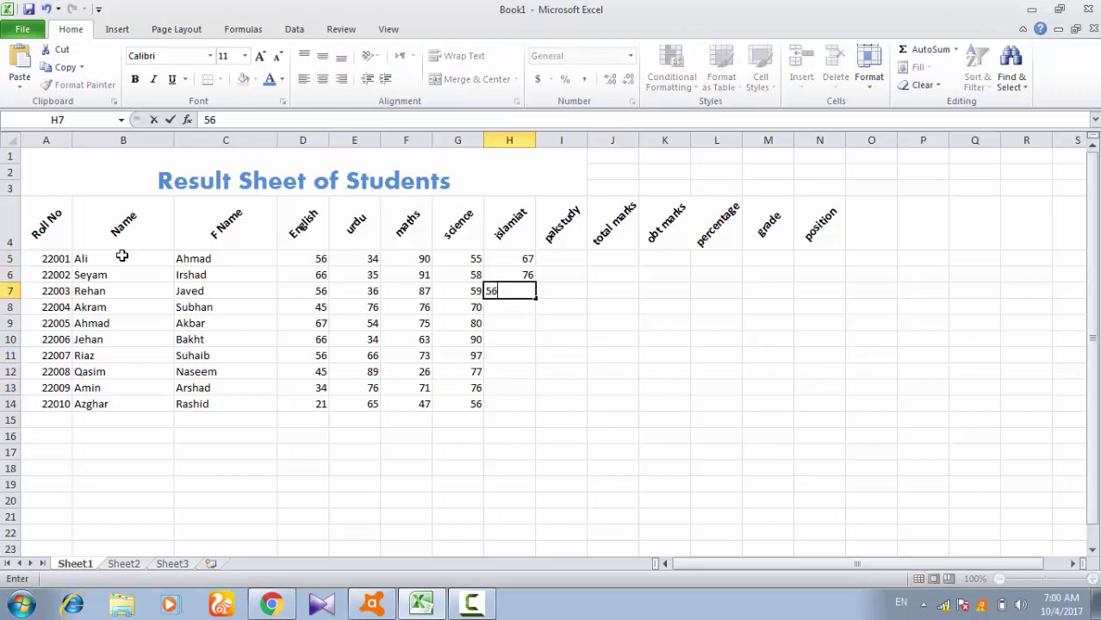
pyautogui.press('Return')
pyautogui.write('77')
pyautogui.press('Return')
pyautogui.write('54')
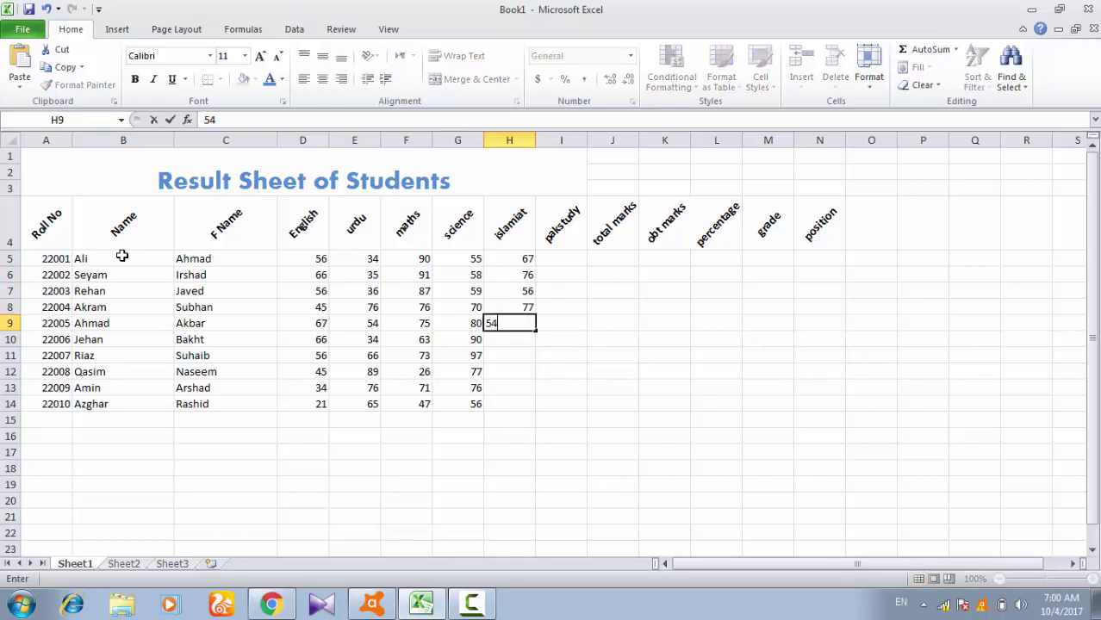
pyautogui.press('Return')
# - Enter the remaining islamiat marks 66, 77, 87, 56, 45 down to H14
pyautogui.write('66')
pyautogui.press('Return')
pyautogui.write('77')
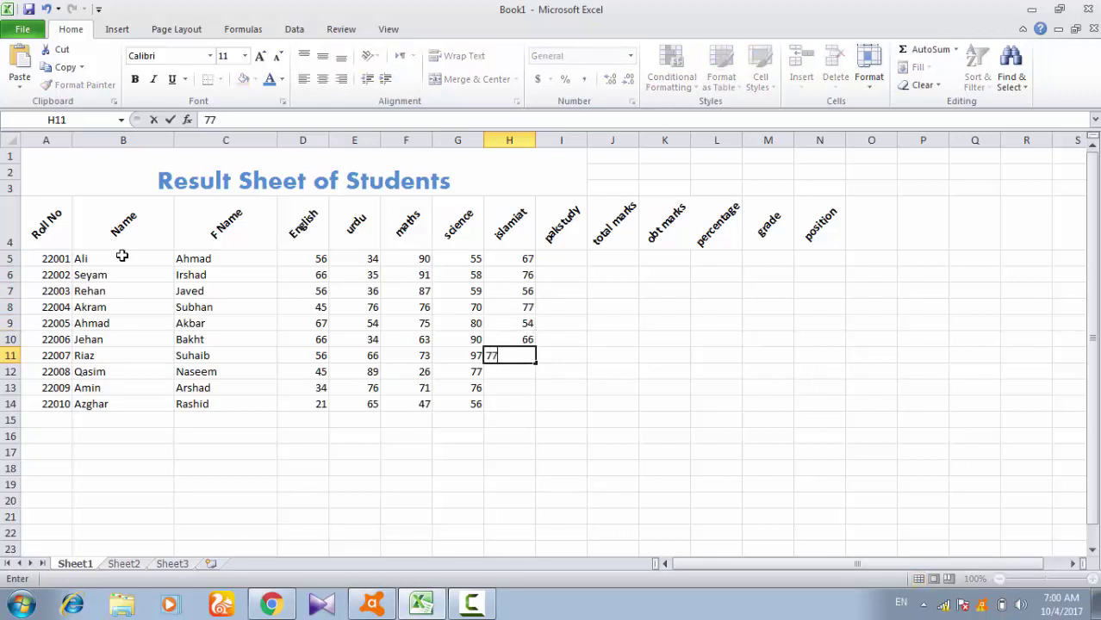
pyautogui.press('Return')
pyautogui.write('87')
pyautogui.press('Return')
pyautogui.write('56')
pyautogui.press('Return')
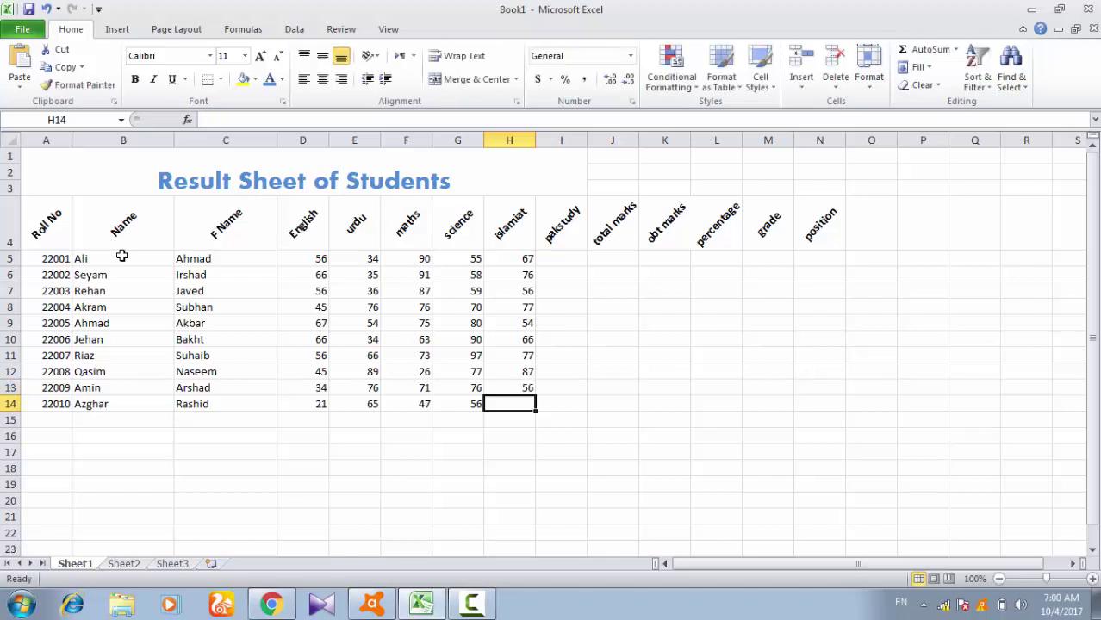
pyautogui.write('45')
pyautogui.press('Return')
pyautogui.press('Up')
pyautogui.press('Up')
pyautogui.press('Up')
pyautogui.press('Up')
pyautogui.press('Up')
pyautogui.press('Up')
pyautogui.press('Up')
pyautogui.press('Up')
pyautogui.press('Up')
pyautogui.press('Up')
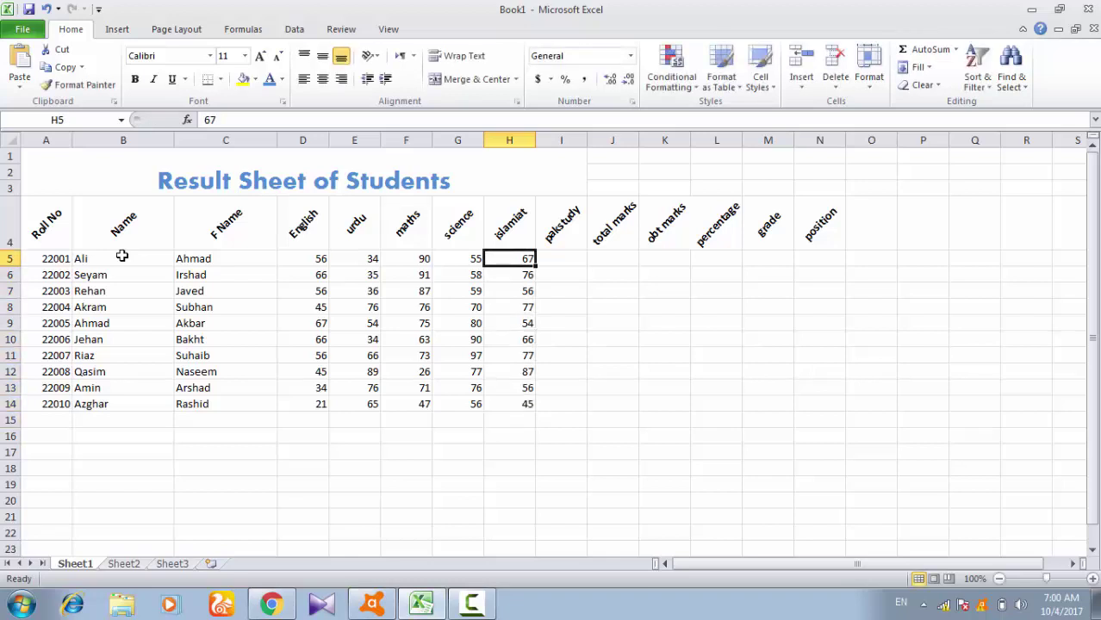
pyautogui.press('Right')
# - Enter pakstudy marks 12, 22, 34, 56, 77 for the first five students
pyautogui.write('12')
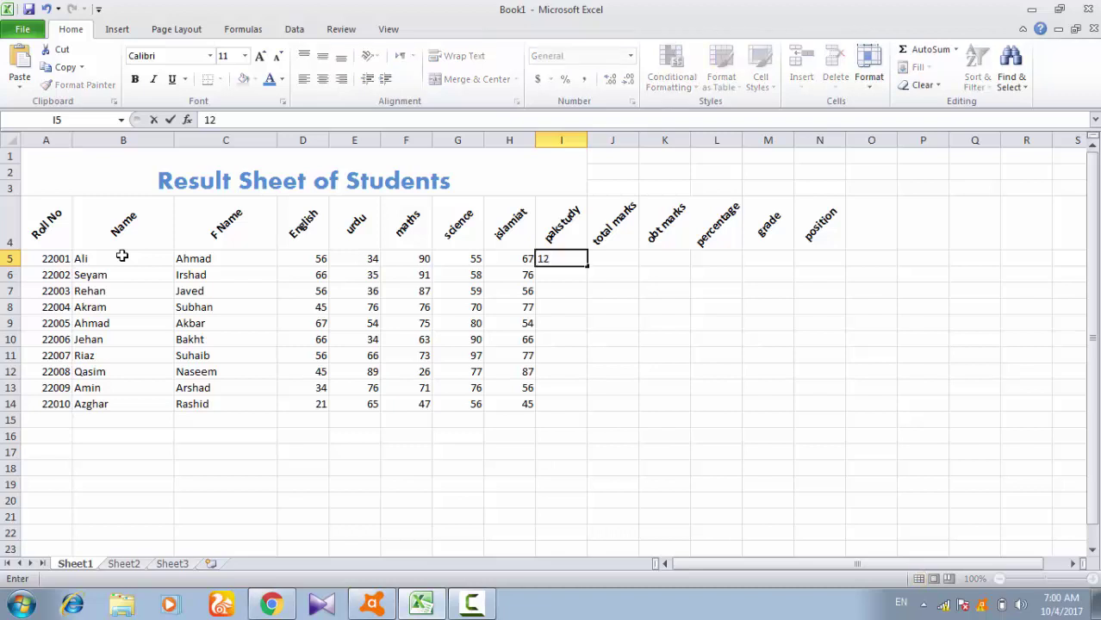
pyautogui.press('Left')
pyautogui.press('Down')
pyautogui.press('Right')
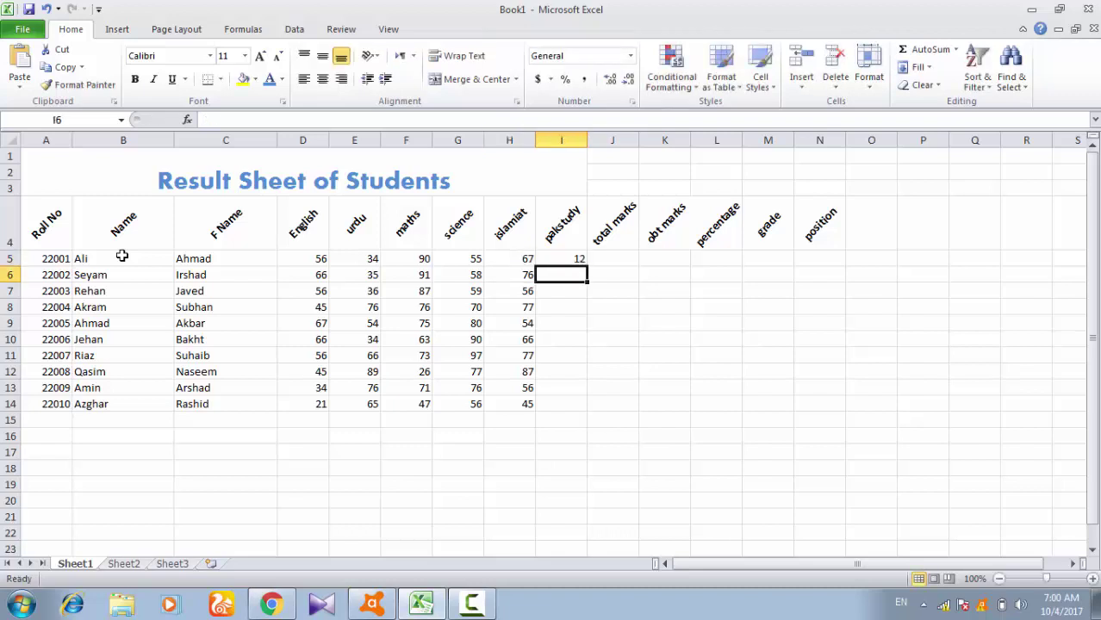
pyautogui.write('22')
pyautogui.press('Return')
pyautogui.write('34')
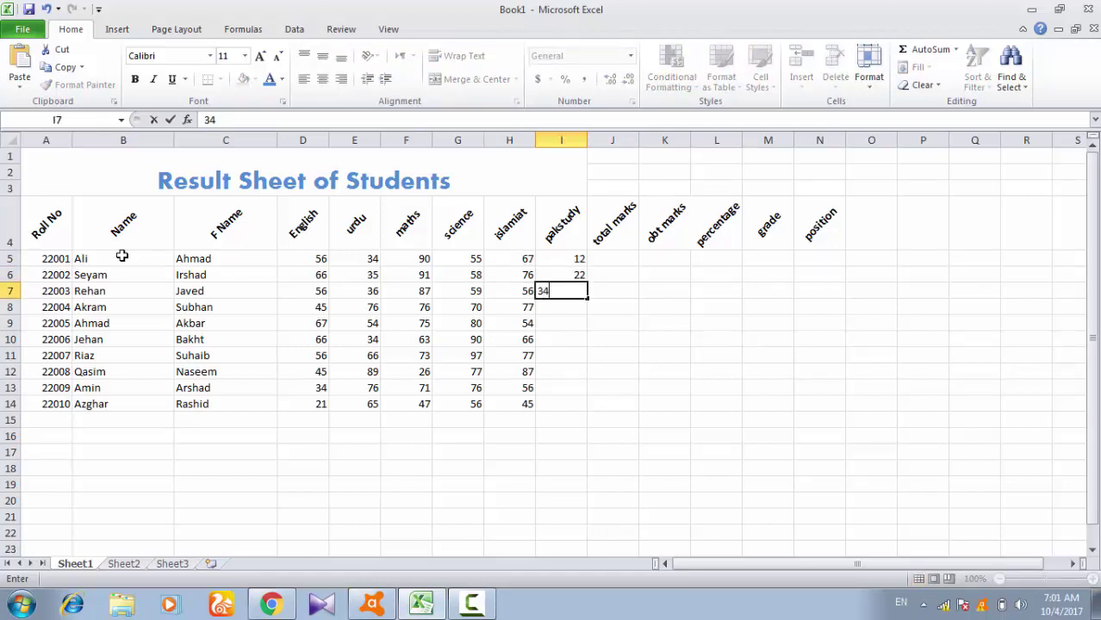
pyautogui.press('Return')
pyautogui.write('56')
pyautogui.press('Return')
pyautogui.write('7')
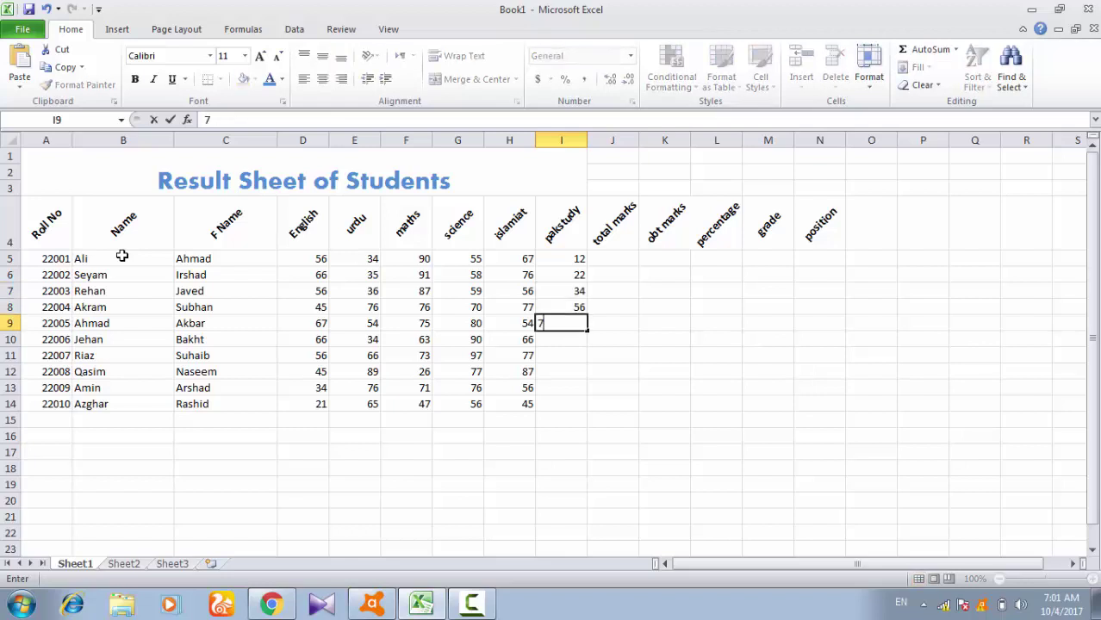
pyautogui.write('7')
pyautogui.press('Return')
# - Enter the remaining pakstudy marks 66, 78, 65, 67, 88 down to I14
pyautogui.write('66')
pyautogui.press('Return')
pyautogui.write('7')
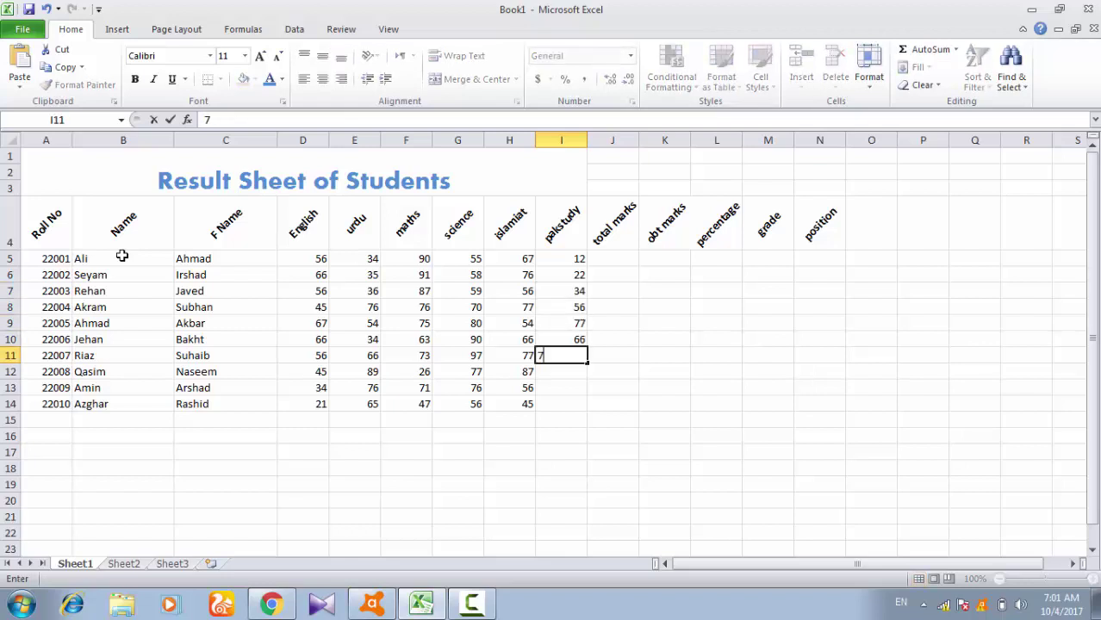
pyautogui.write('8')
pyautogui.press('Return')
pyautogui.write('65')
pyautogui.press('Return')
pyautogui.write('6')
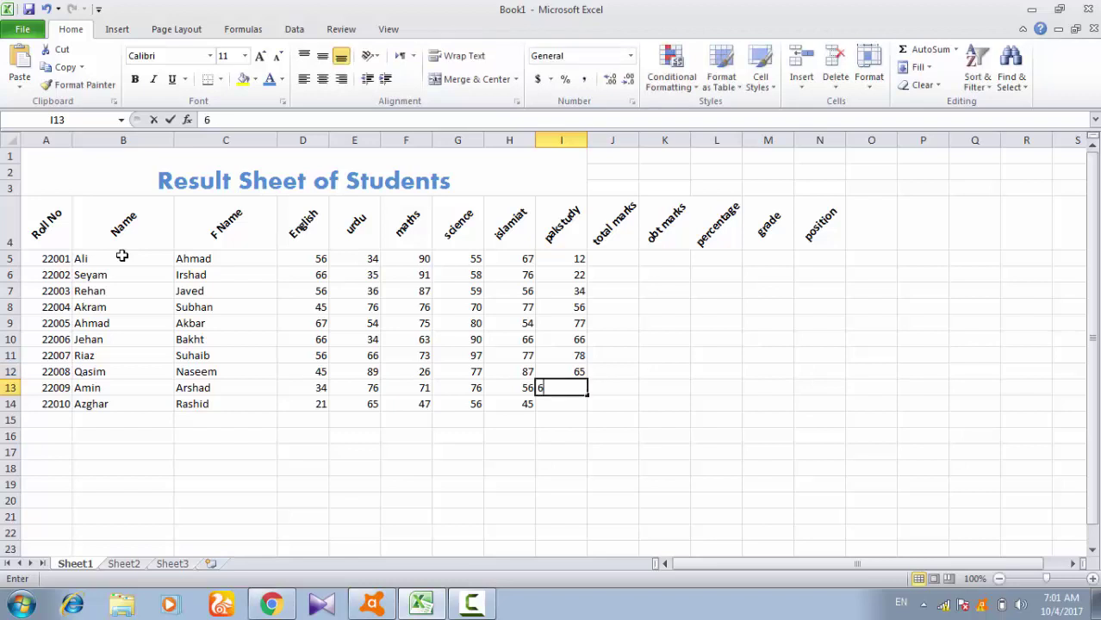
pyautogui.write('7')
pyautogui.press('Return')
pyautogui.write('88')
pyautogui.press('Right')
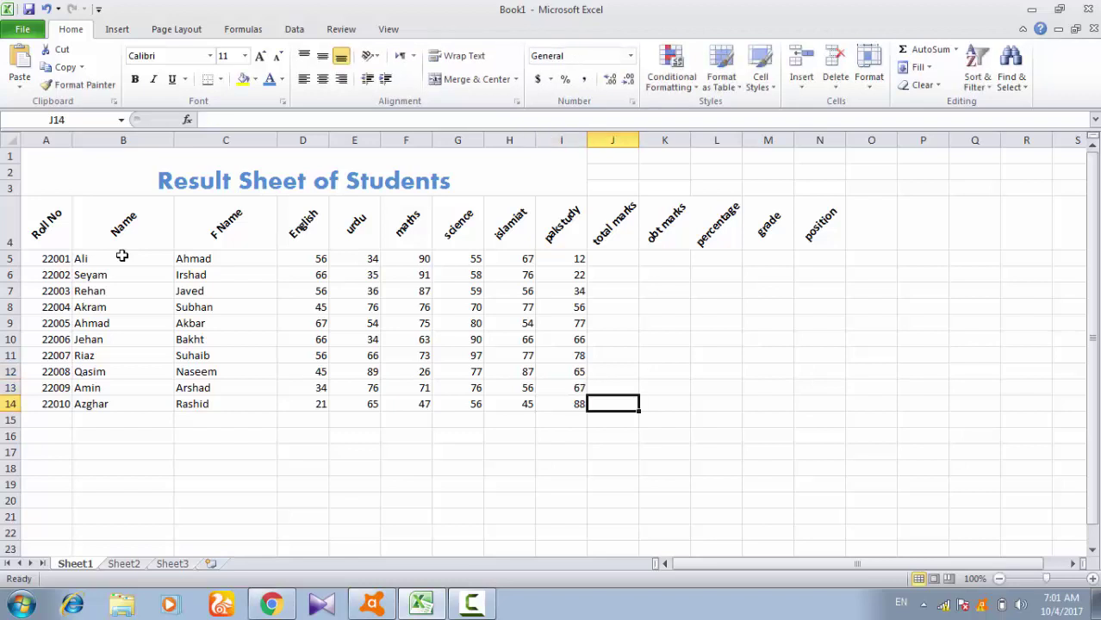
# - Put 600 in J5 and fill it down the total marks column to J14
pyautogui.press('Up')
pyautogui.press('Up')
pyautogui.press('Up')
pyautogui.press('Up')
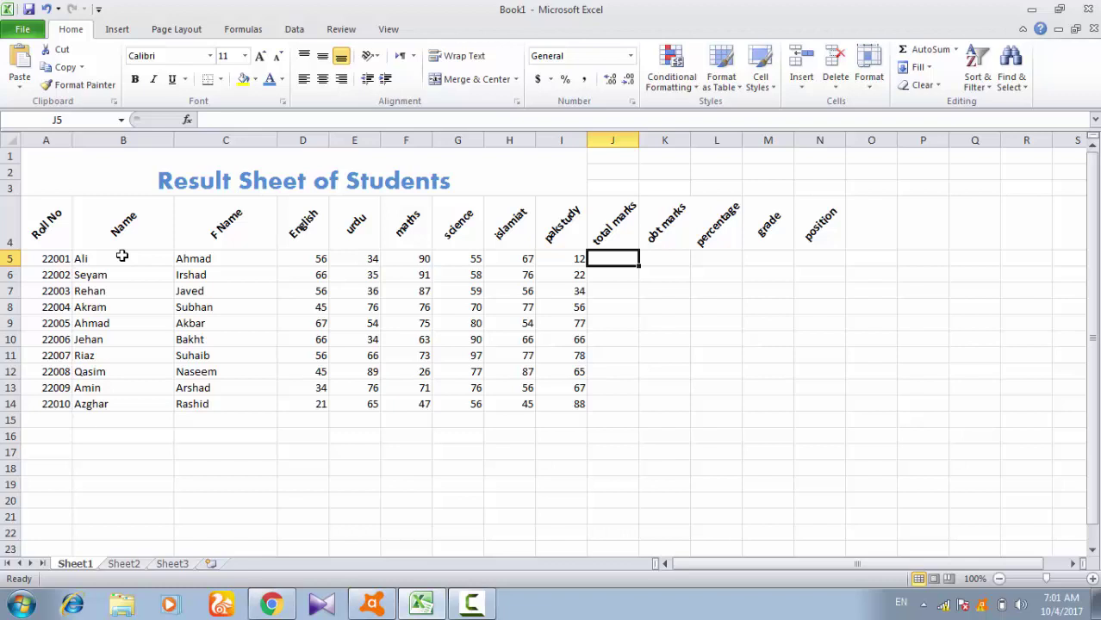
pyautogui.write('600')
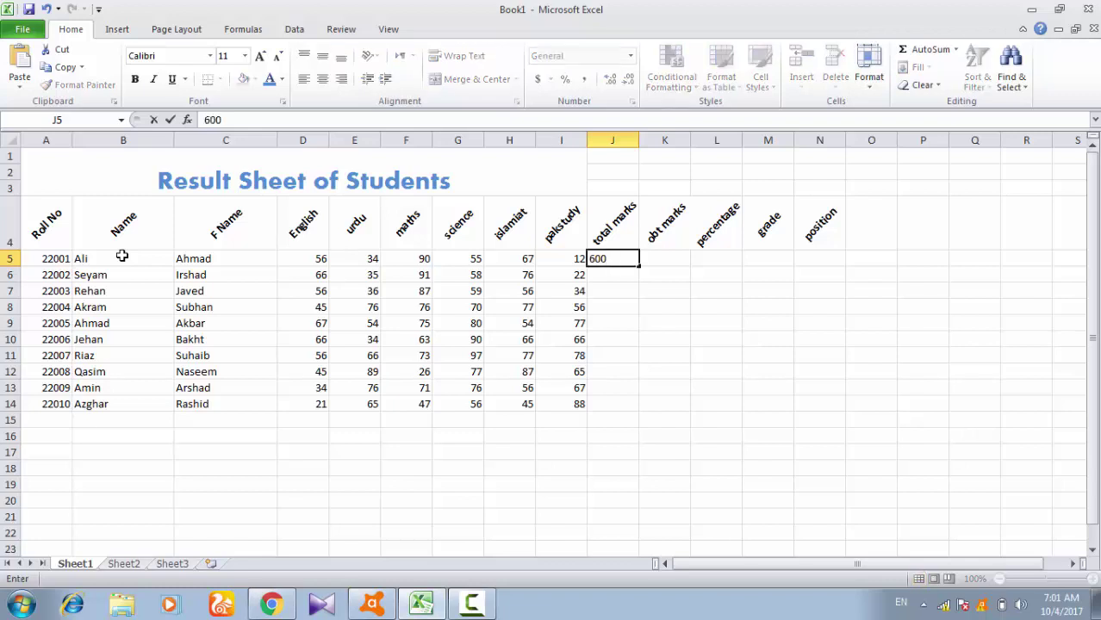
pyautogui.hotkey('ctrl', 'Return')
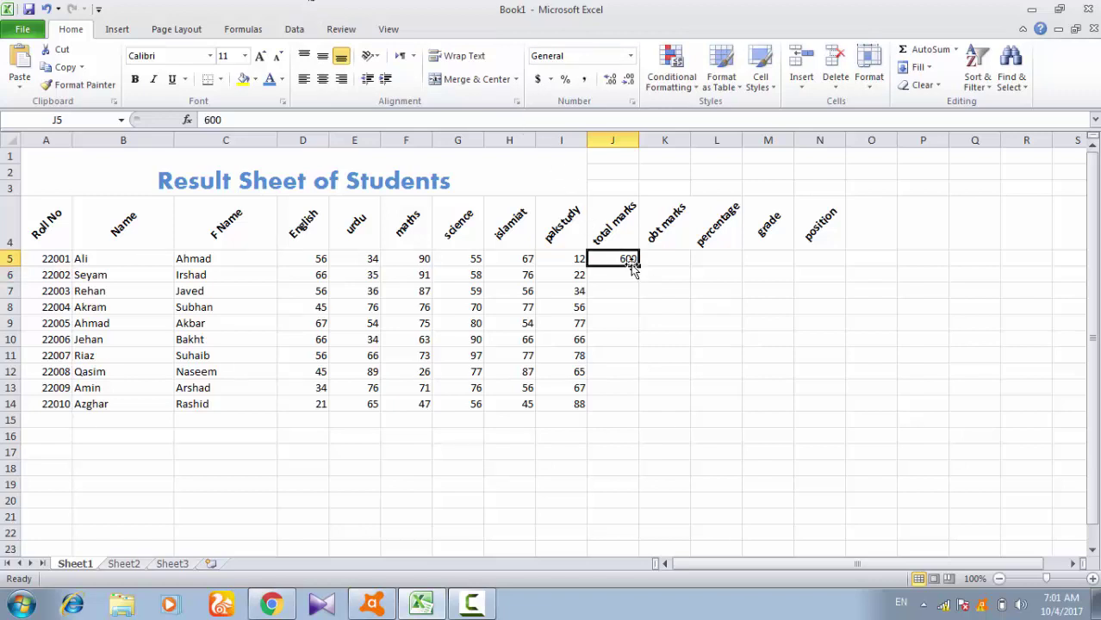
pyautogui.moveTo(636, 267); pyautogui.dragTo(629, 412)
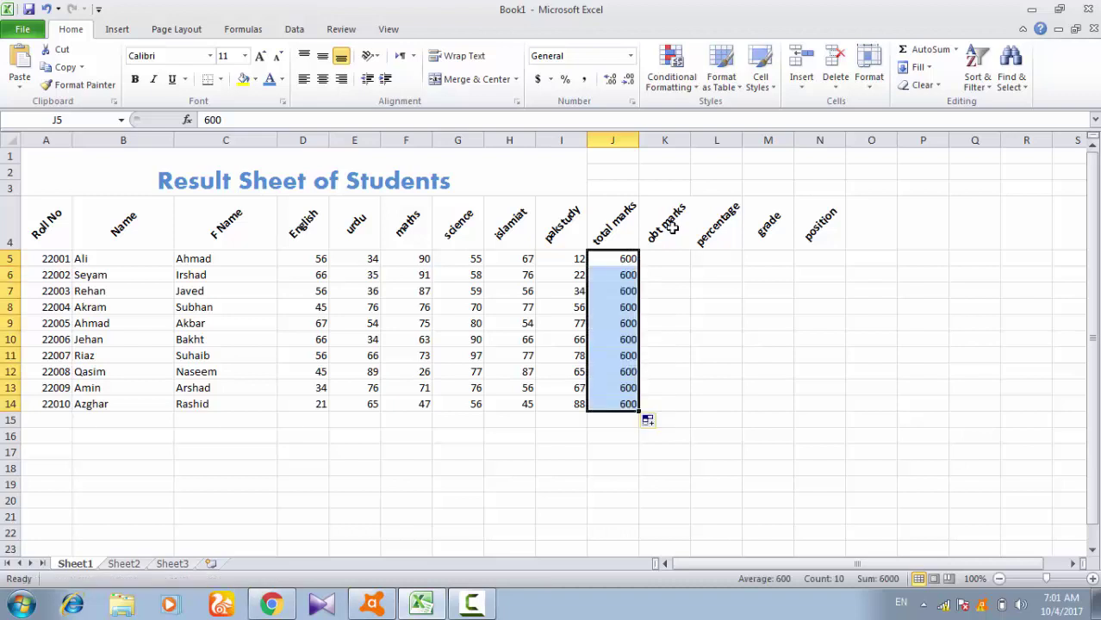
pyautogui.click(665, 258)
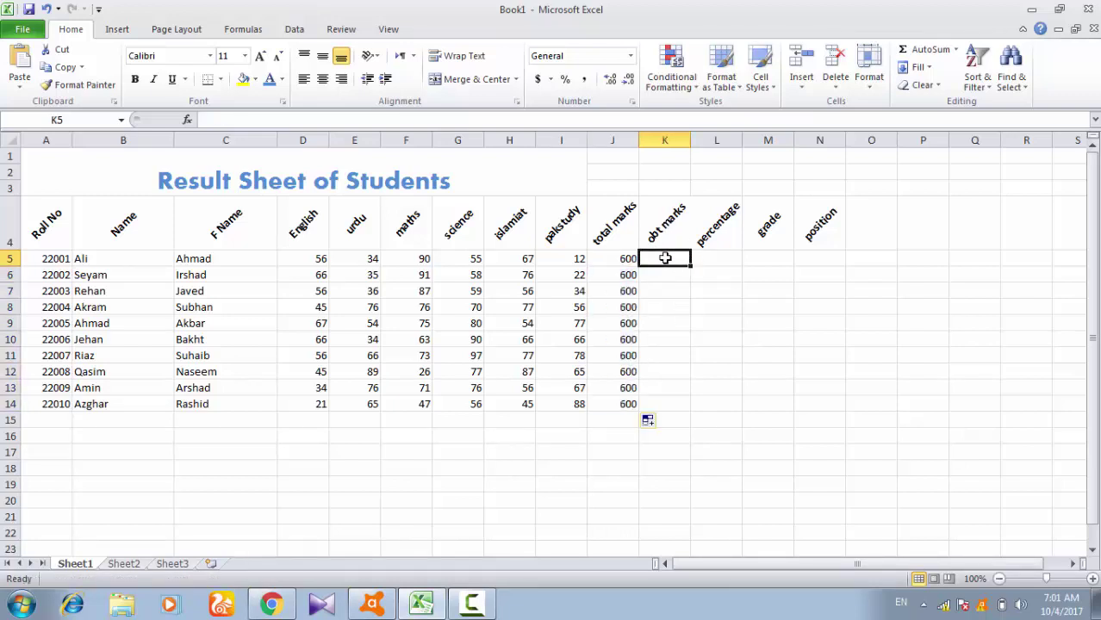
# - Enter =SUM(D5:I5) in K5 and fill it down to K14, giving 314 through 322
pyautogui.write('=')
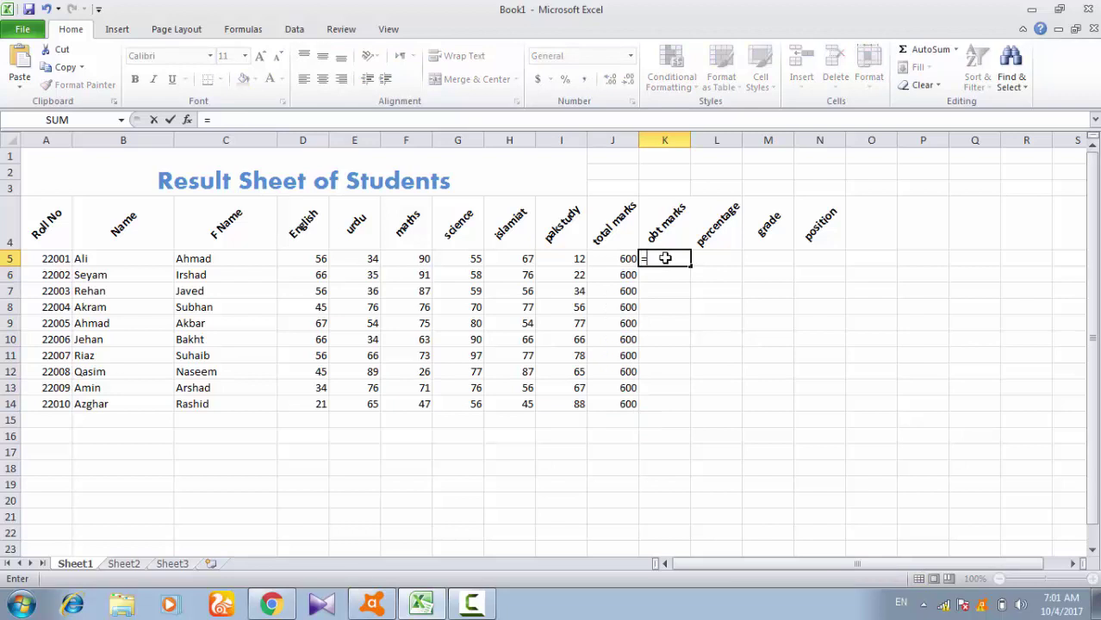
pyautogui.press('BackSpace')
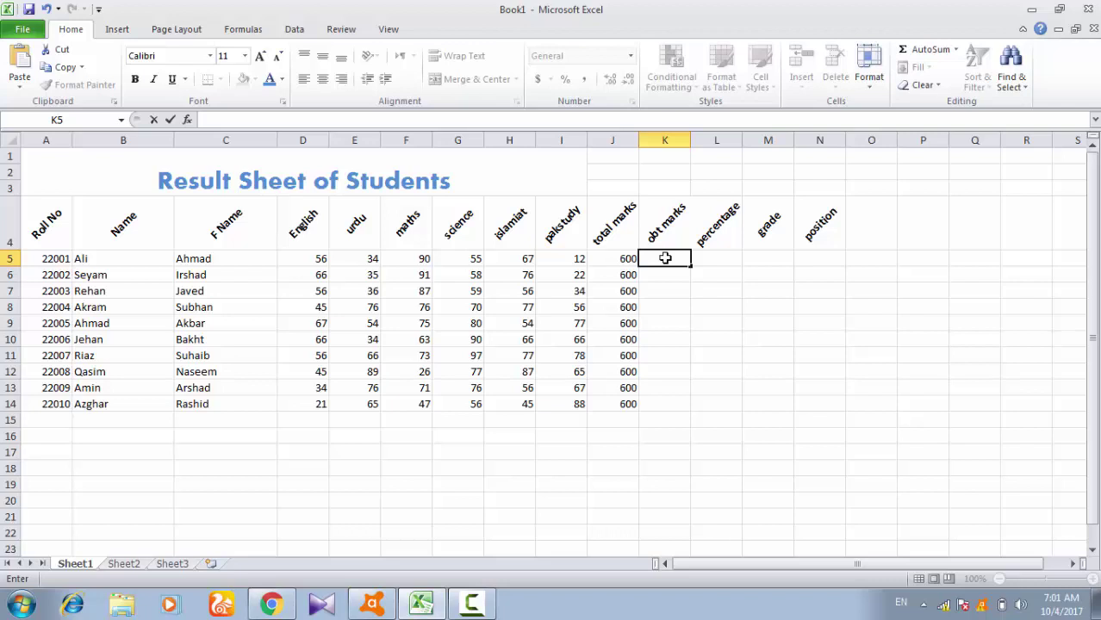
pyautogui.write('=sum(')
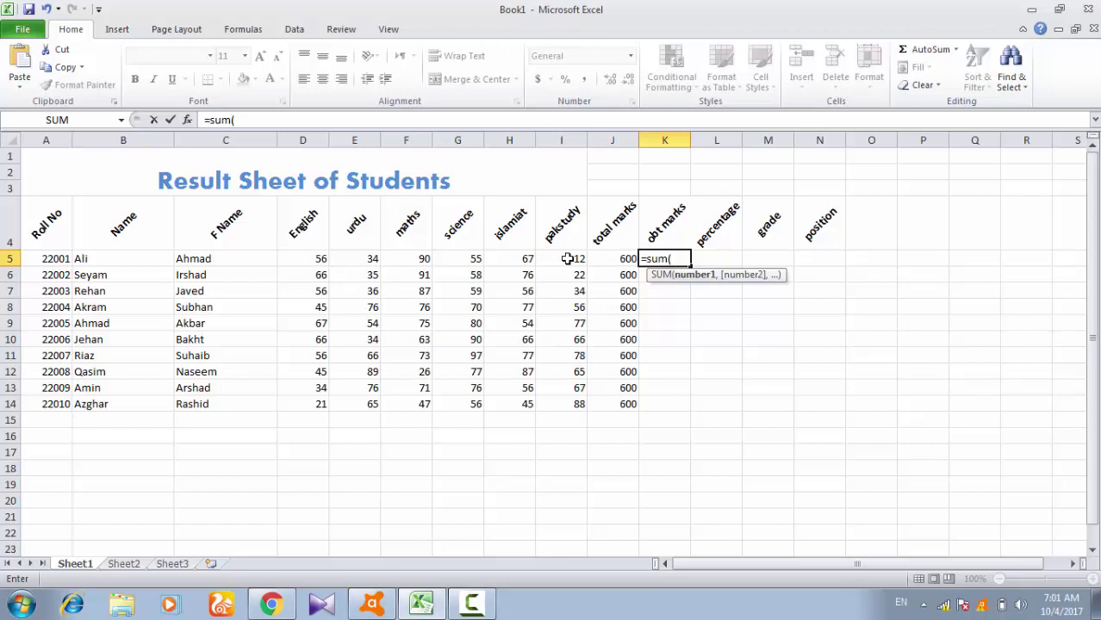
pyautogui.moveTo(303, 258); pyautogui.dragTo(567, 259)
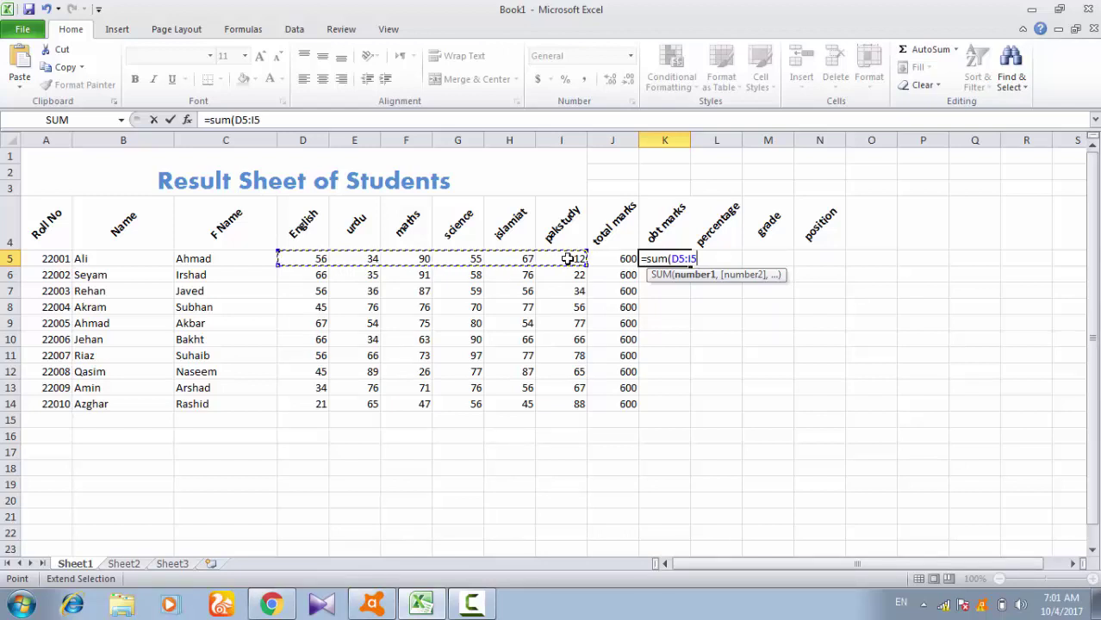
pyautogui.write(')')
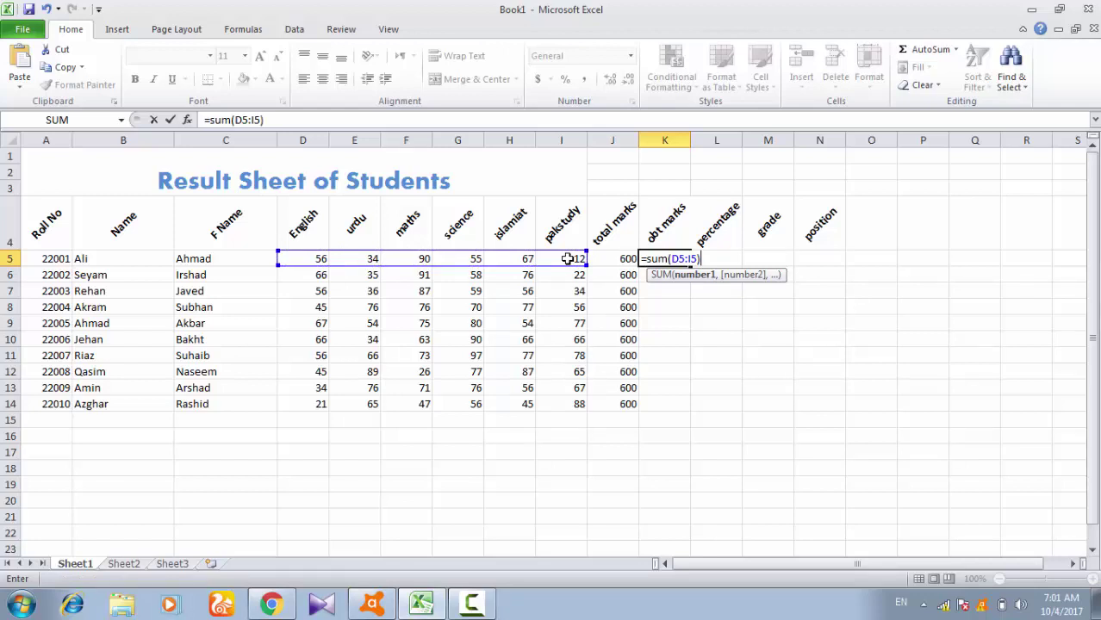
pyautogui.press('Return')
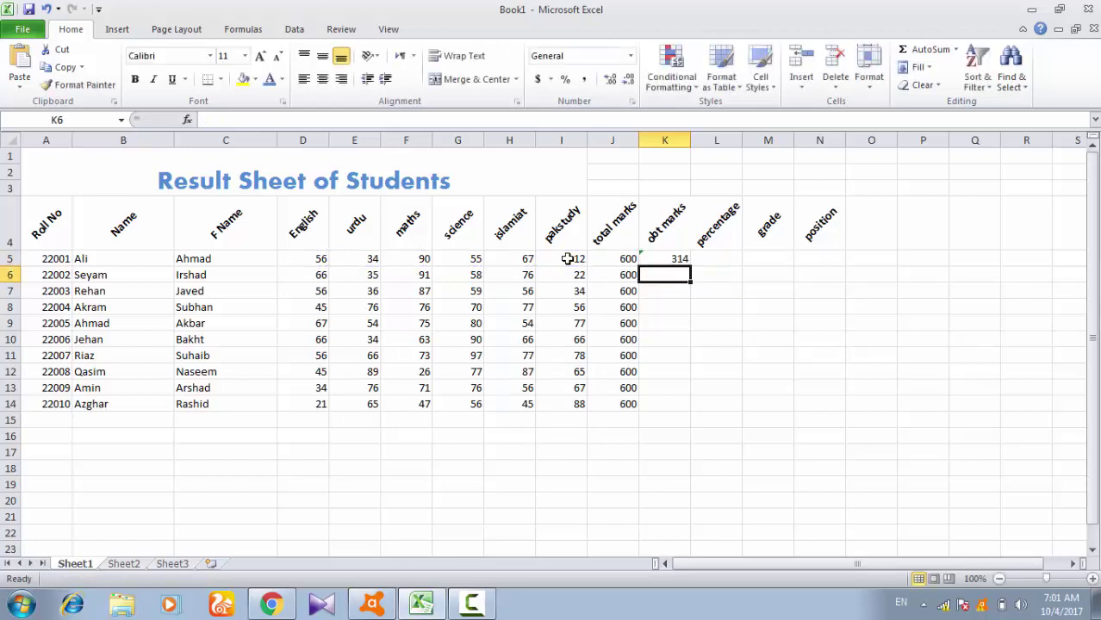
pyautogui.press('Up')
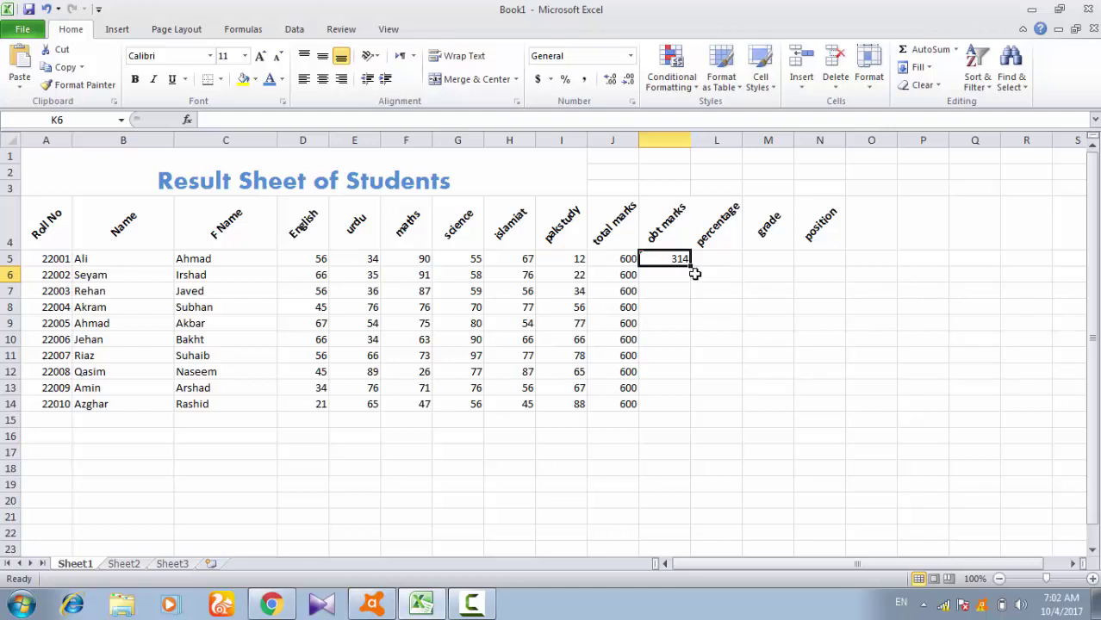
pyautogui.press('Up')
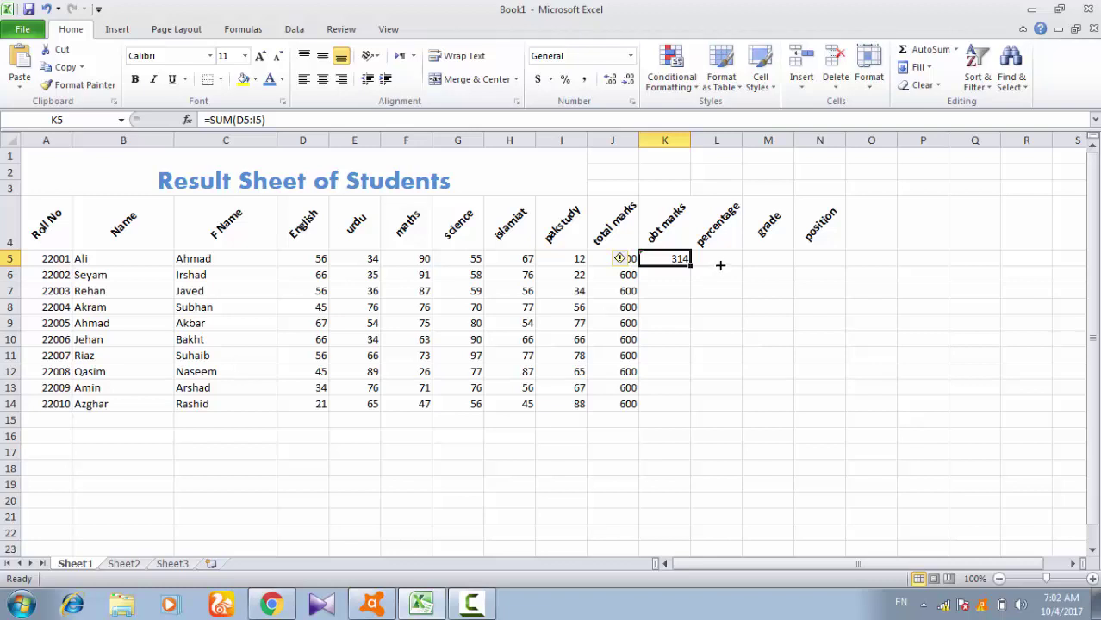
pyautogui.doubleClick(690, 266)
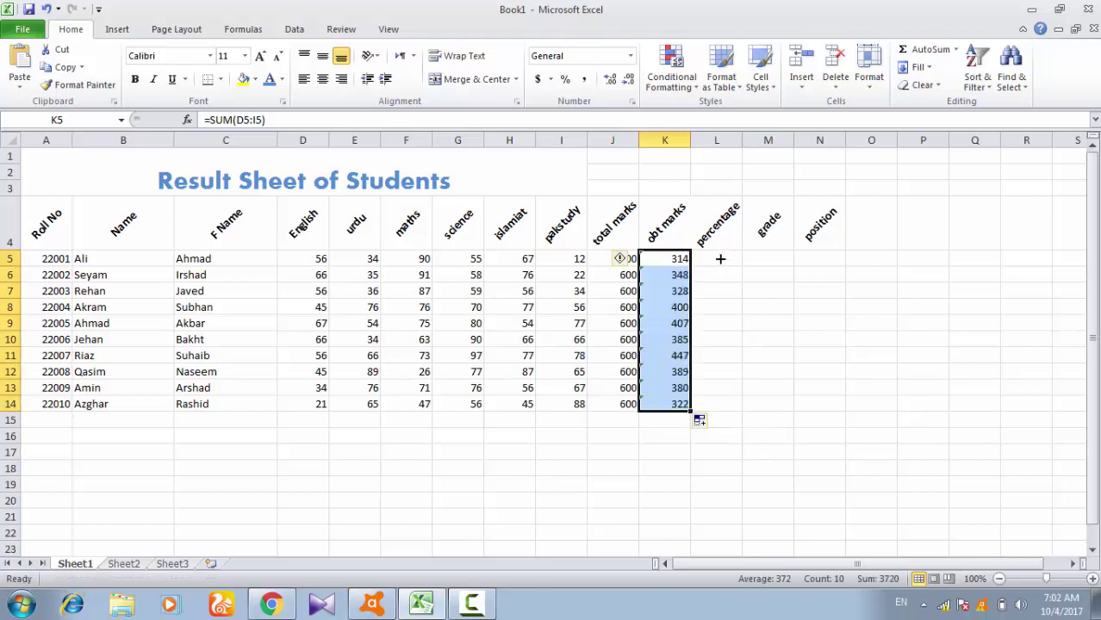
pyautogui.click(719, 258)
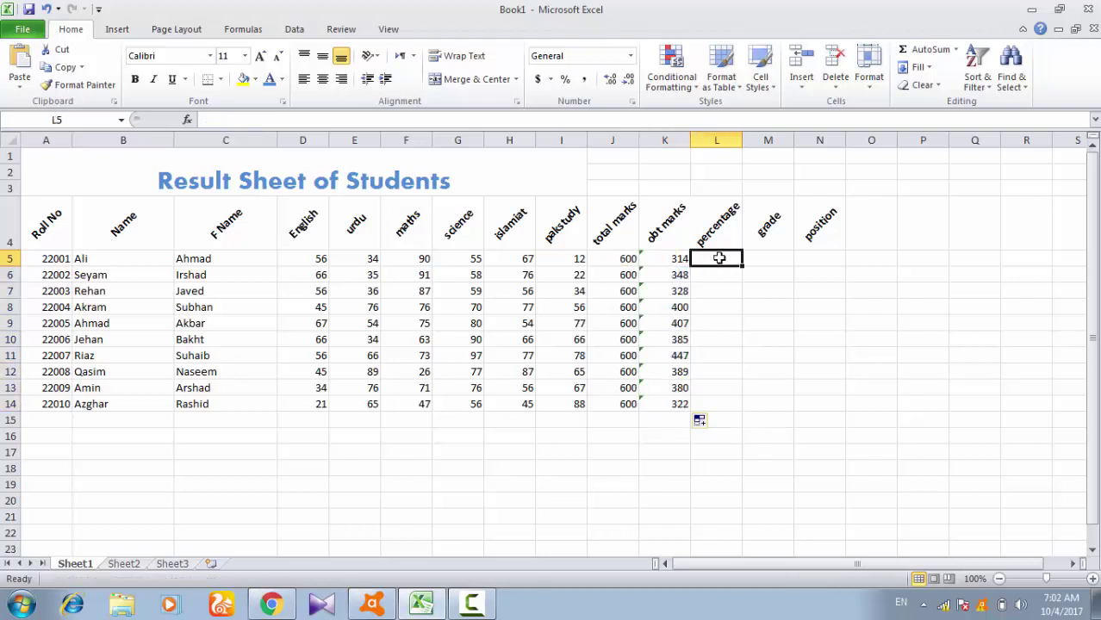
# - Enter =K5/J5*100 in L5 and copy it down to L14
pyautogui.write('=')
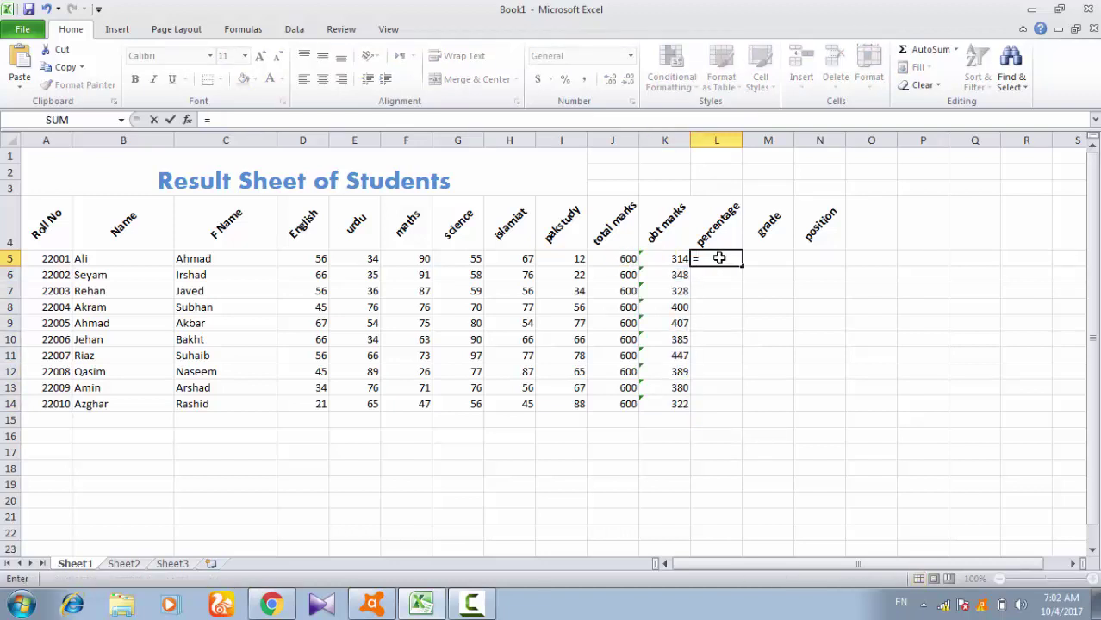
pyautogui.click(669, 258)
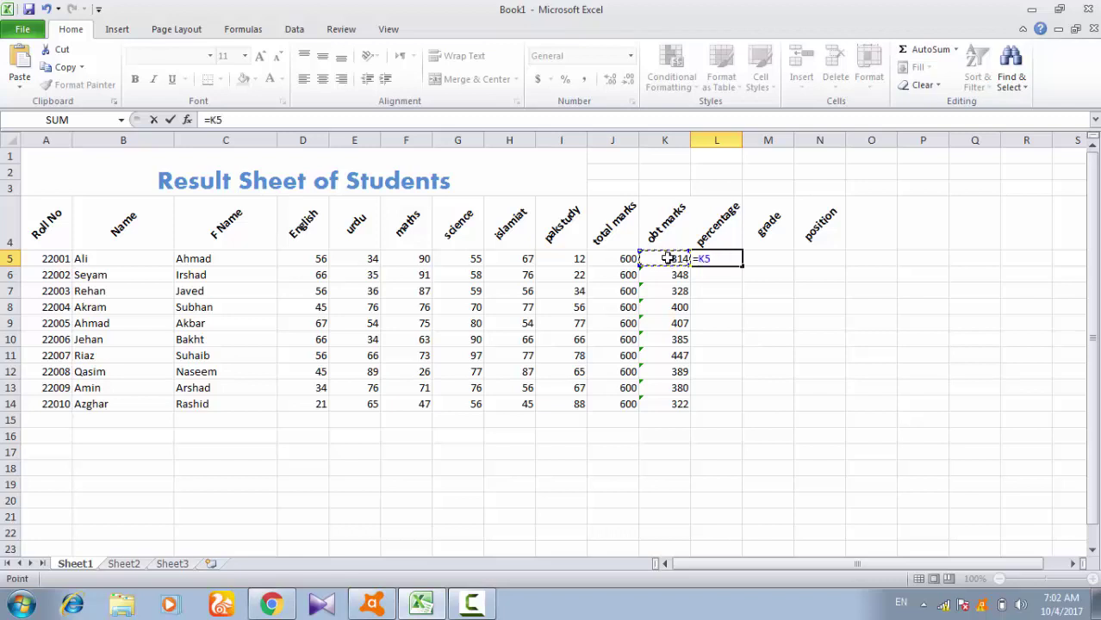
pyautogui.write('/')
pyautogui.click(622, 259)
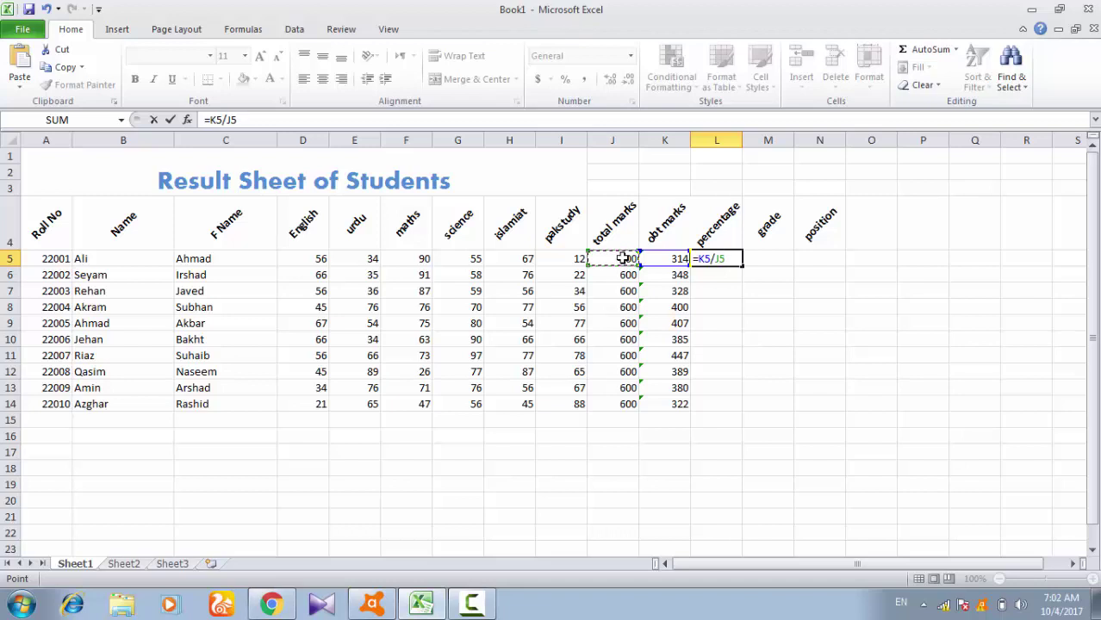
pyautogui.write('*100')
pyautogui.press('Return')
pyautogui.press('Up')
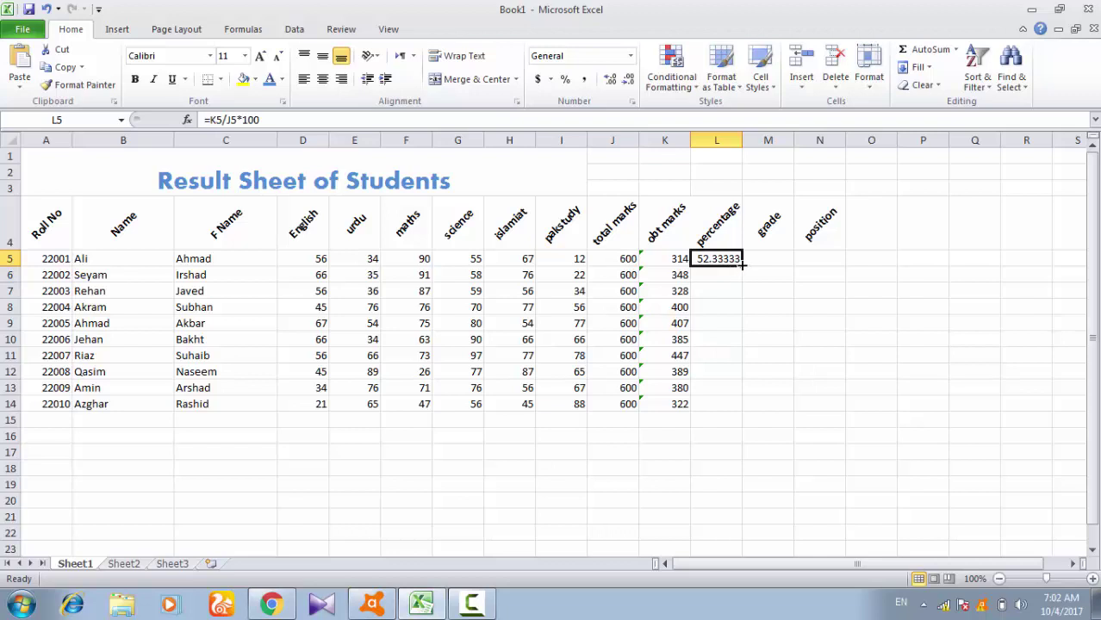
pyautogui.moveTo(742, 266); pyautogui.dragTo(739, 409)
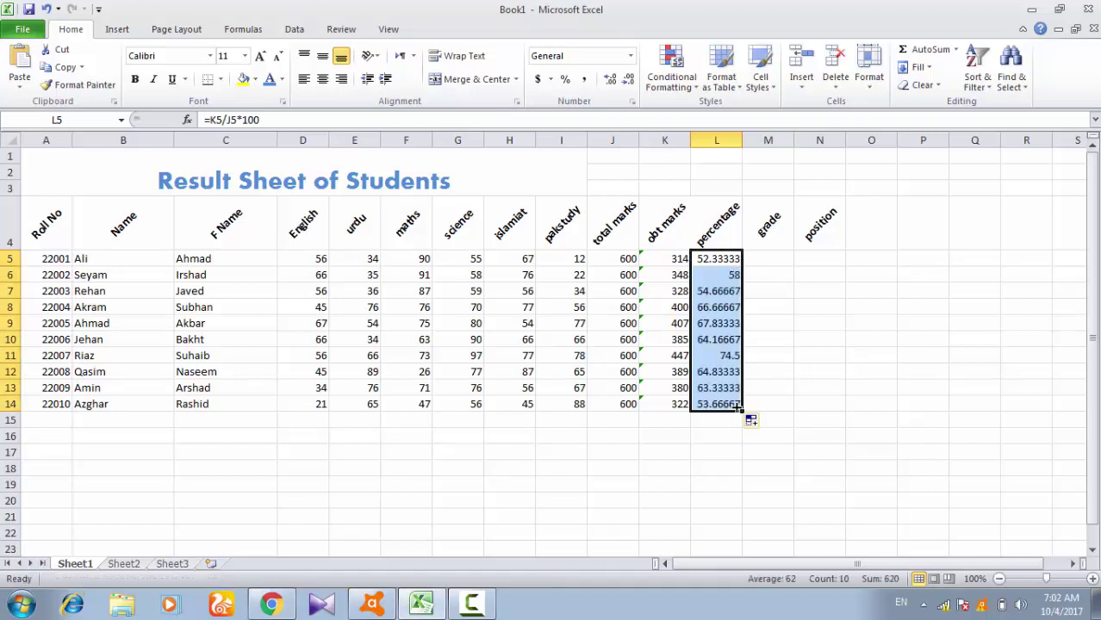
# - Begin M5's grade formula =IF(L5>=80,"A1",IF(L5>=70,"A", referencing L5 for both tests
pyautogui.click(771, 260)
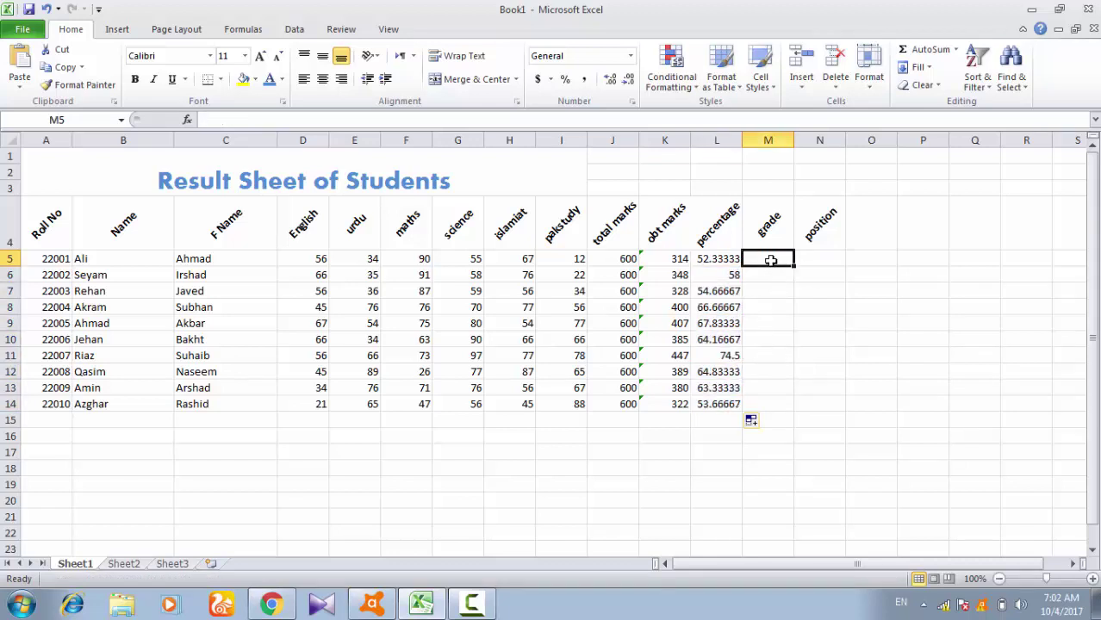
pyautogui.write('=')
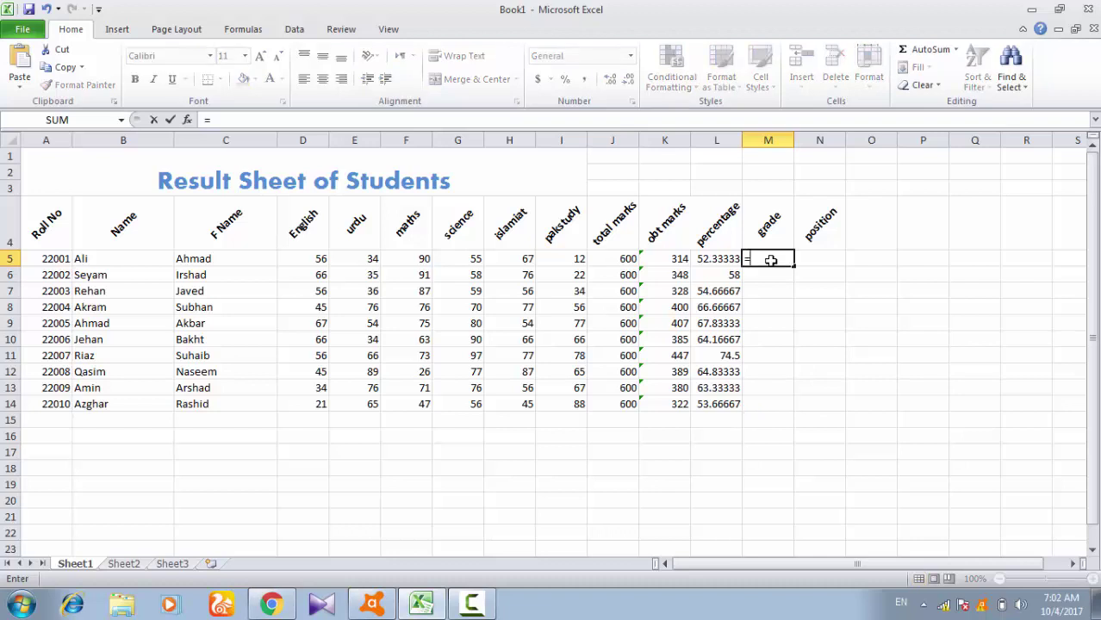
pyautogui.write('if')
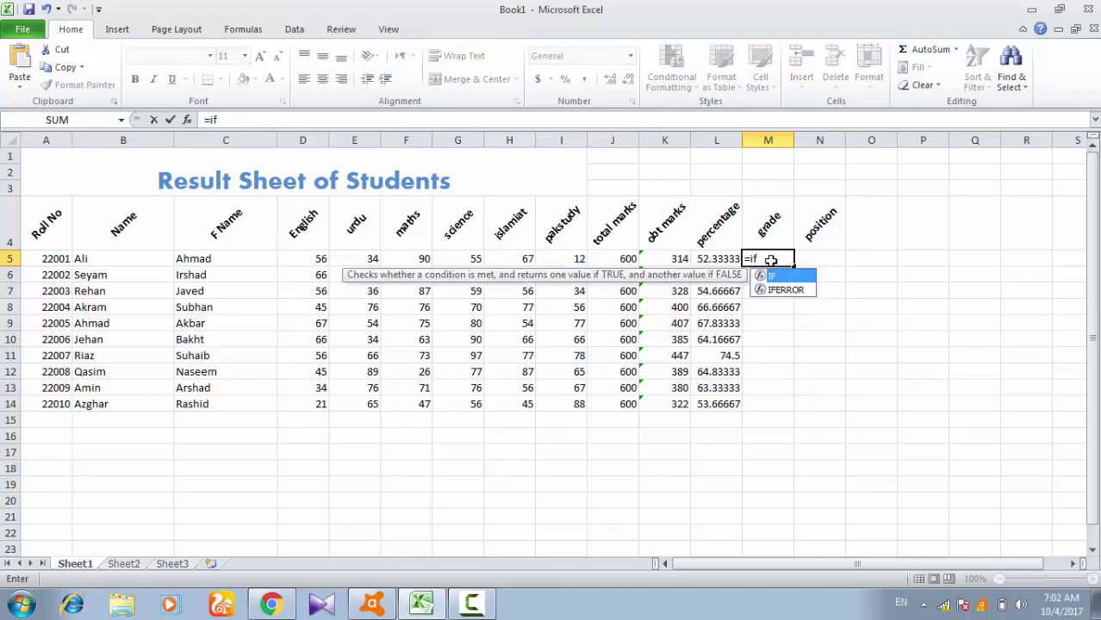
pyautogui.write('(')
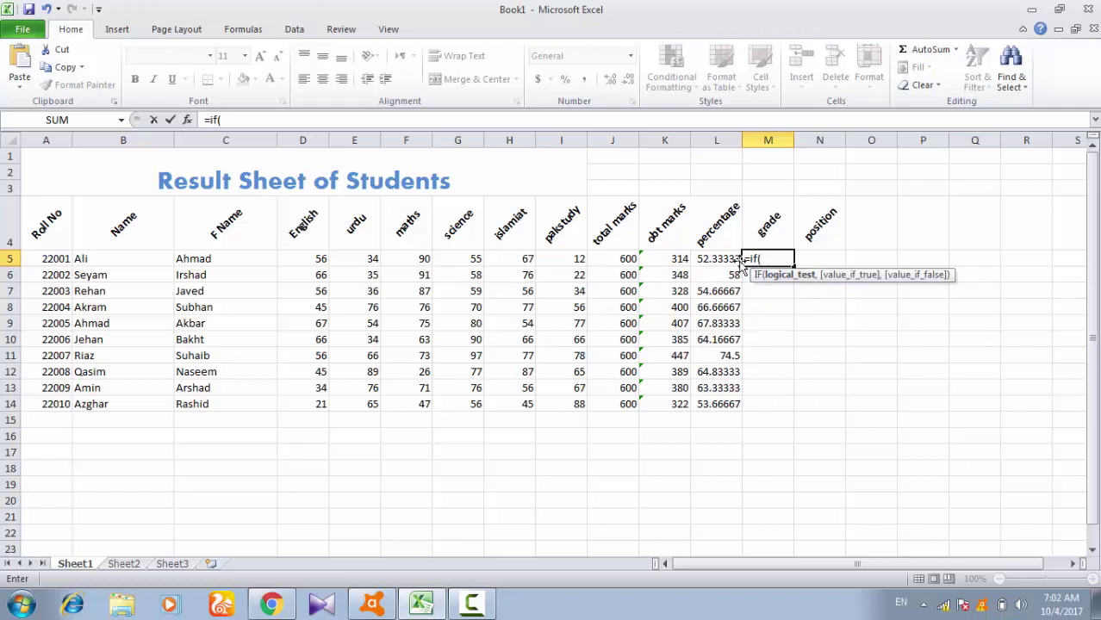
pyautogui.click(714, 259)
pyautogui.write('>')
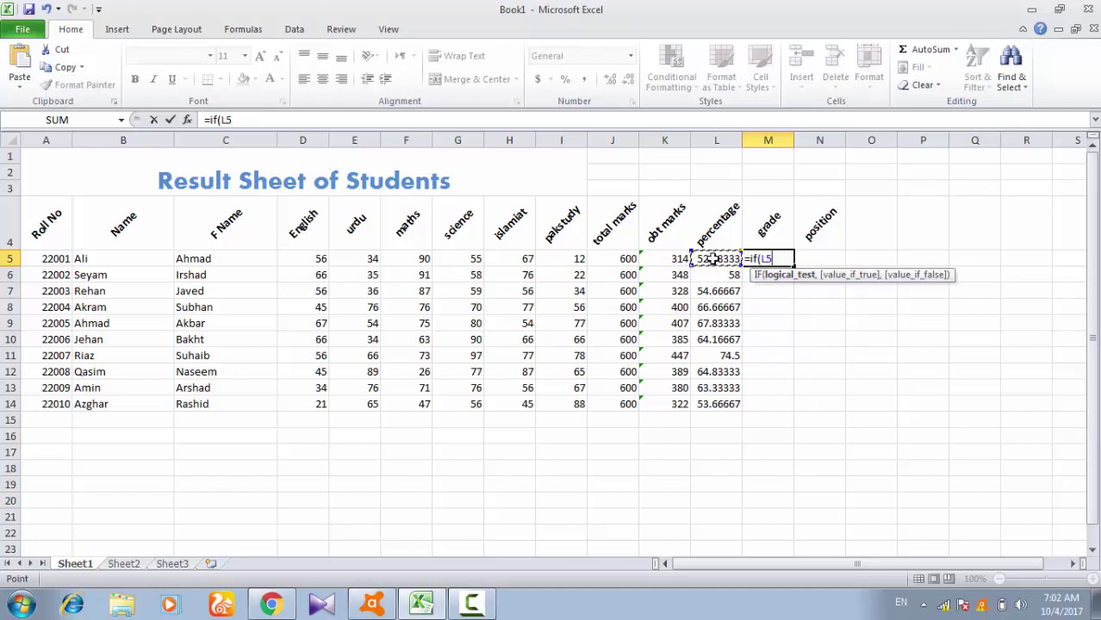
pyautogui.write('=')
pyautogui.write('80,')
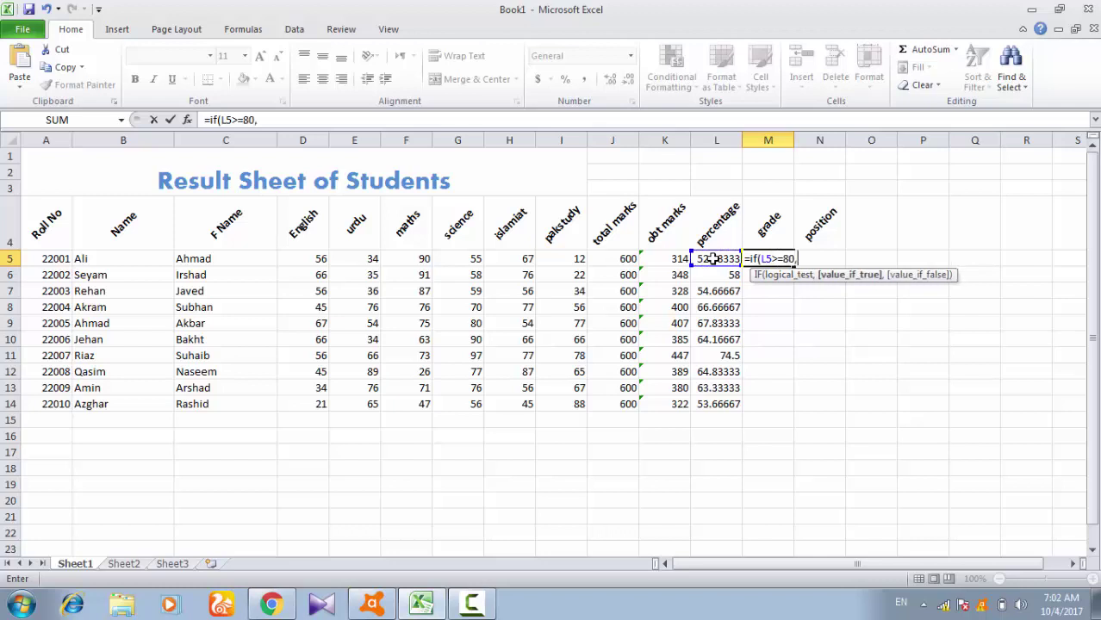
pyautogui.write('"')
pyautogui.write('A1')
pyautogui.write('",')
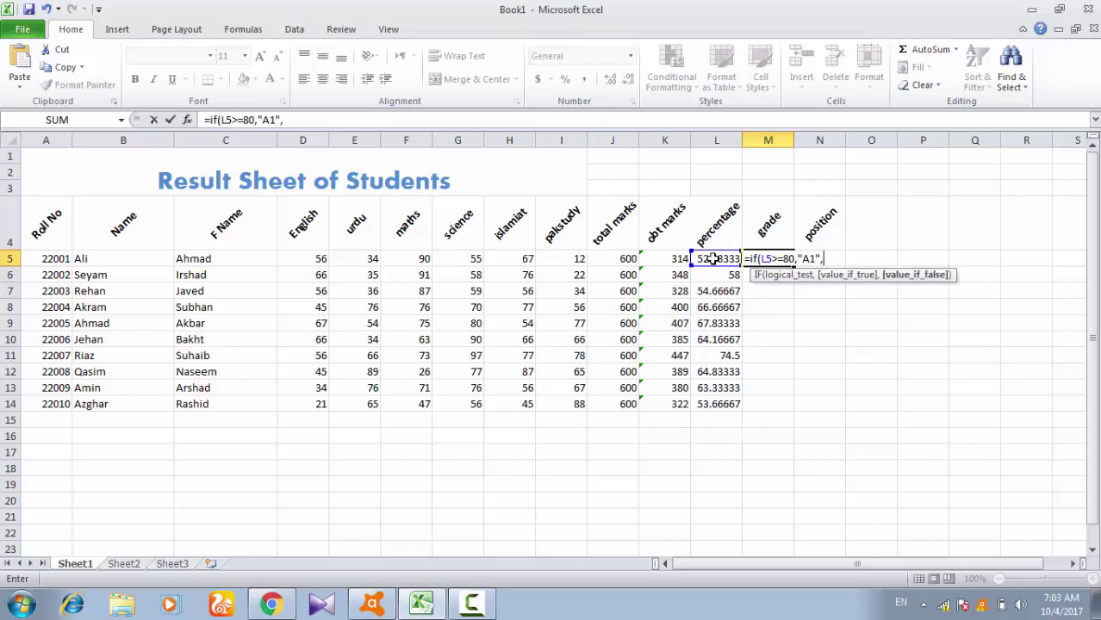
pyautogui.write('IF')
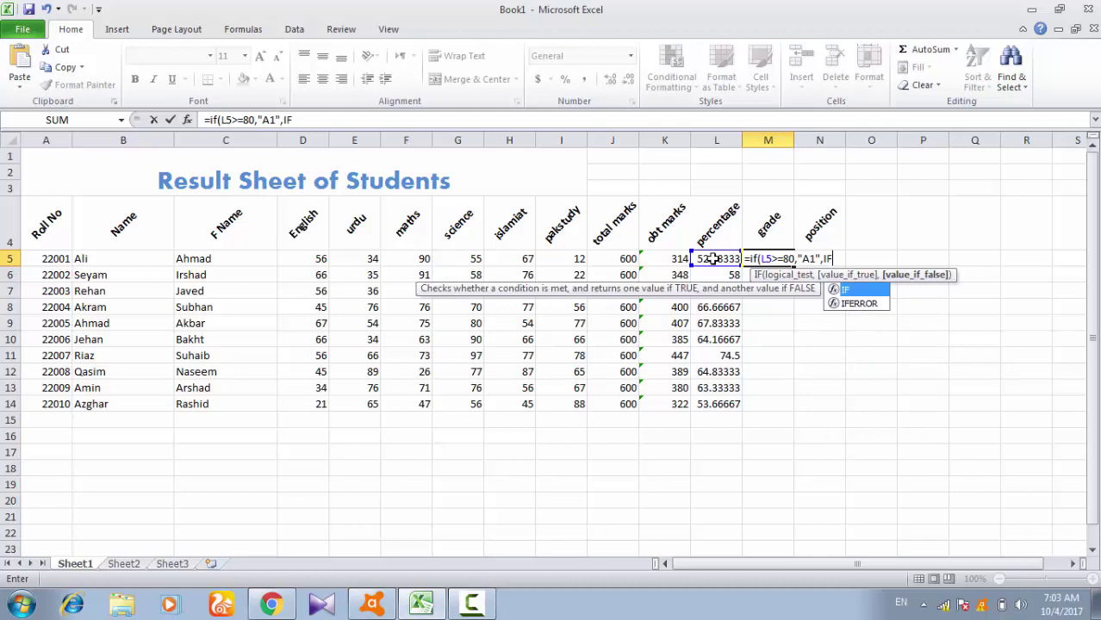
pyautogui.write('(')
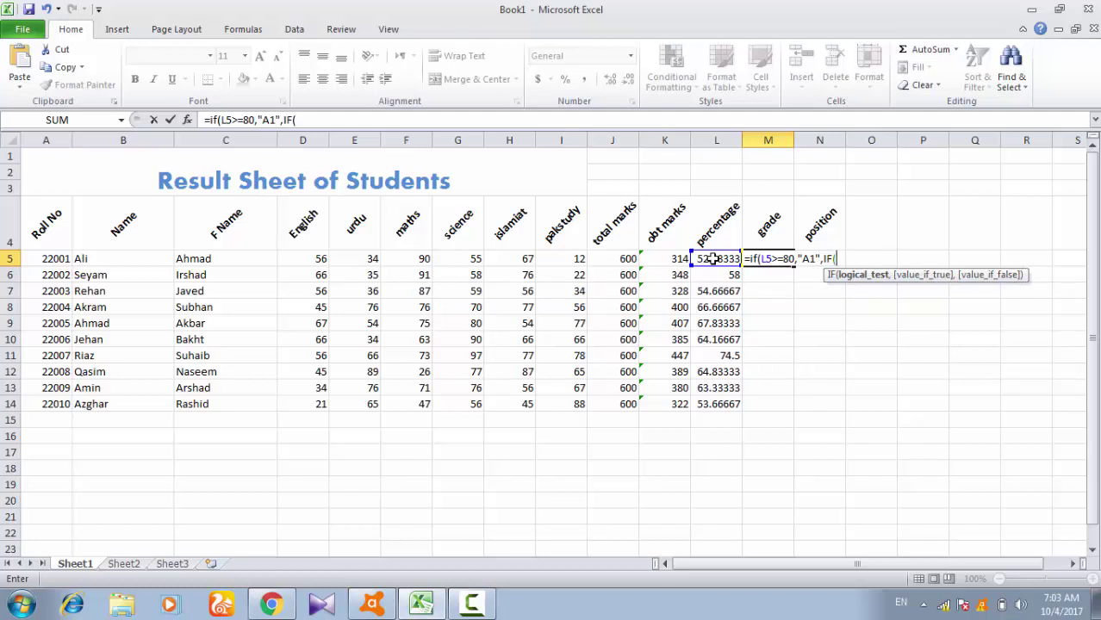
pyautogui.click(714, 259)
pyautogui.write('>=70,')
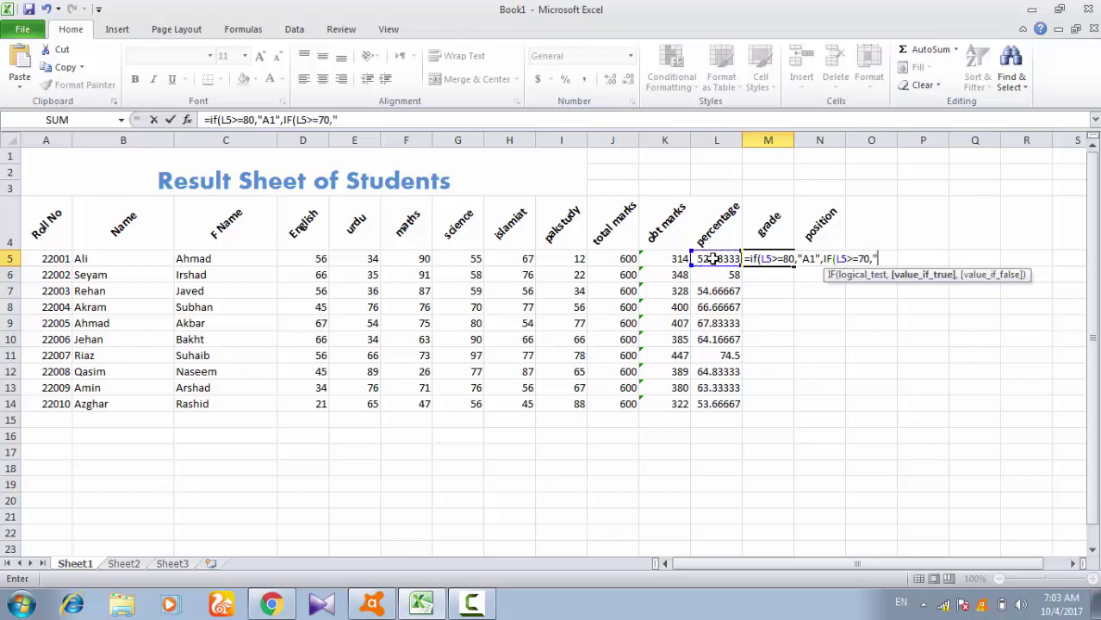
pyautogui.write('"A')
pyautogui.write('"')
pyautogui.write(')')
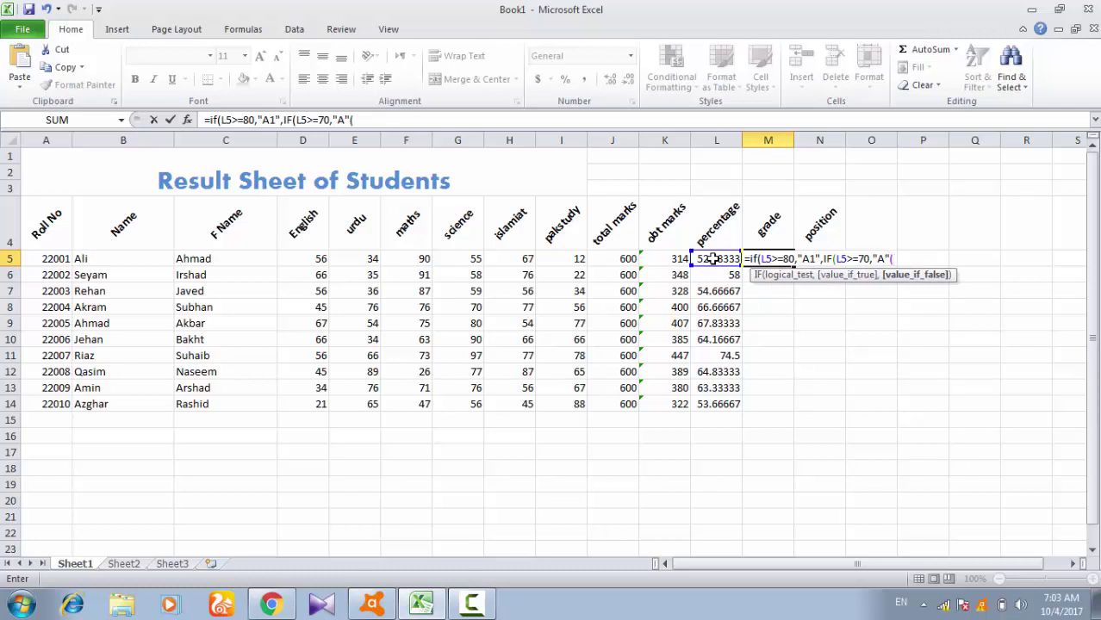
pyautogui.press('BackSpace')
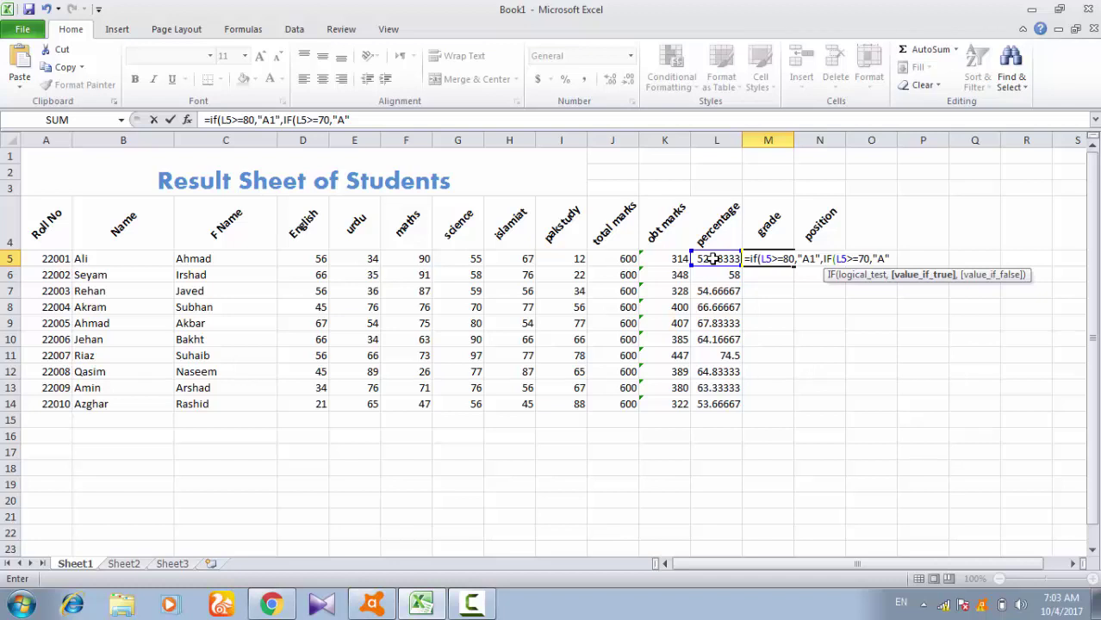
# - Add B, C, D and FAIL tiers for 60, 50, 40 and below 40, closing all brackets
pyautogui.write(',IF(')
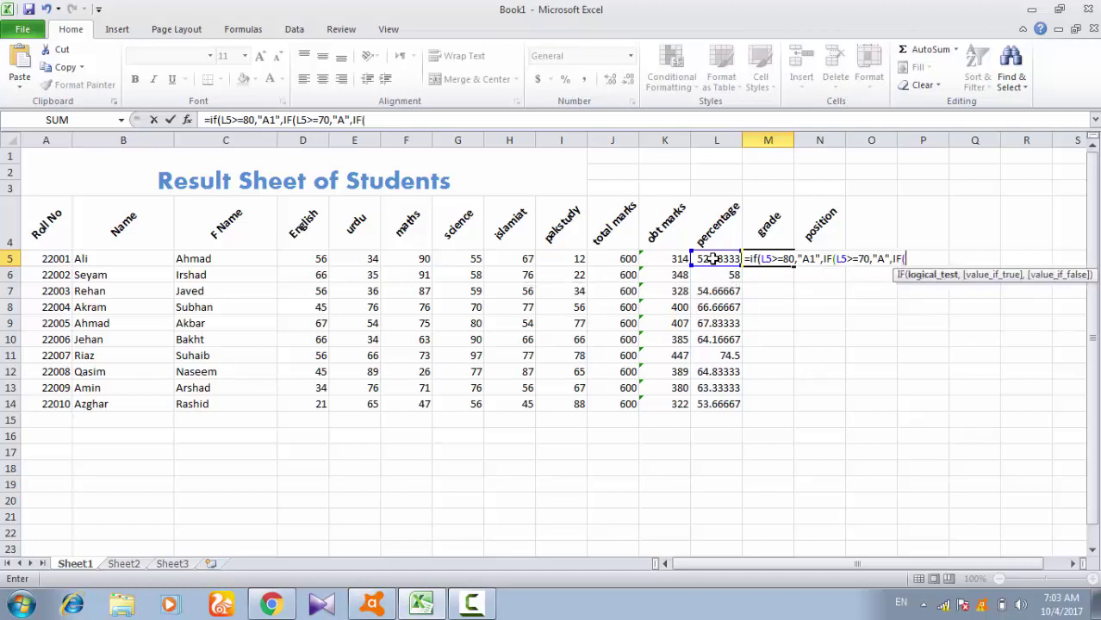
pyautogui.click(714, 258)
pyautogui.write('>=6')
pyautogui.write('0,')
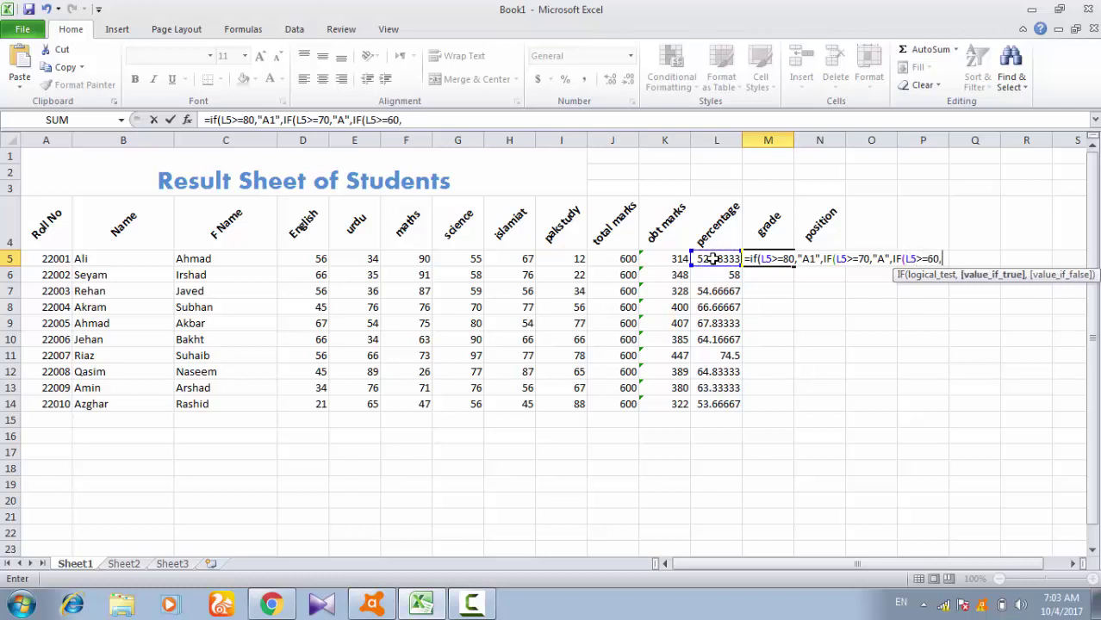
pyautogui.write('"')
pyautogui.write('B"')
pyautogui.write(',')
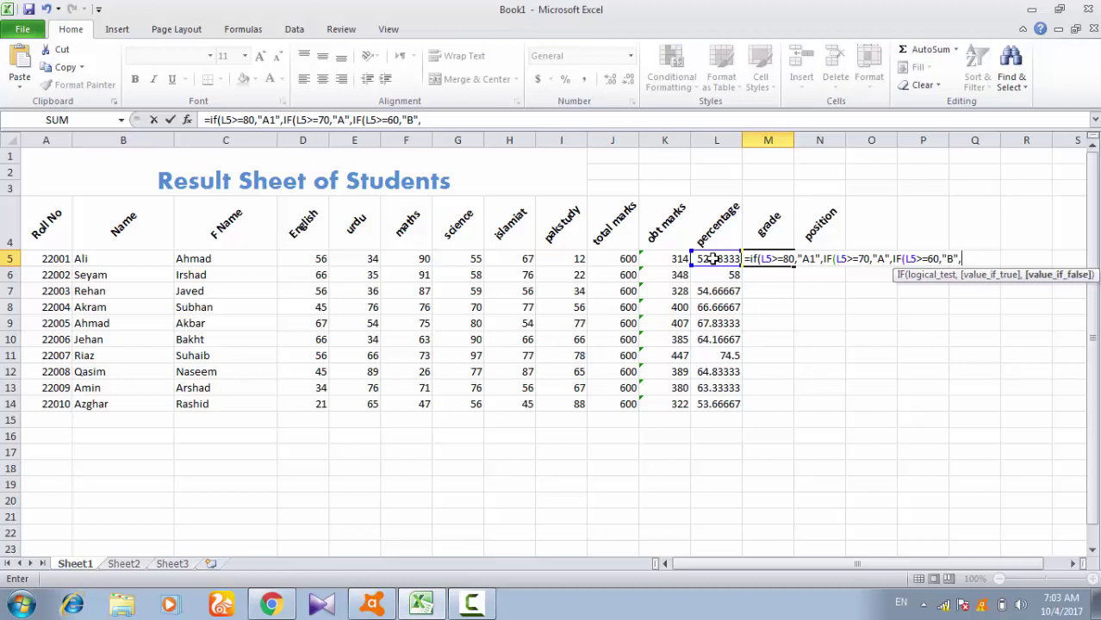
pyautogui.write('IF')
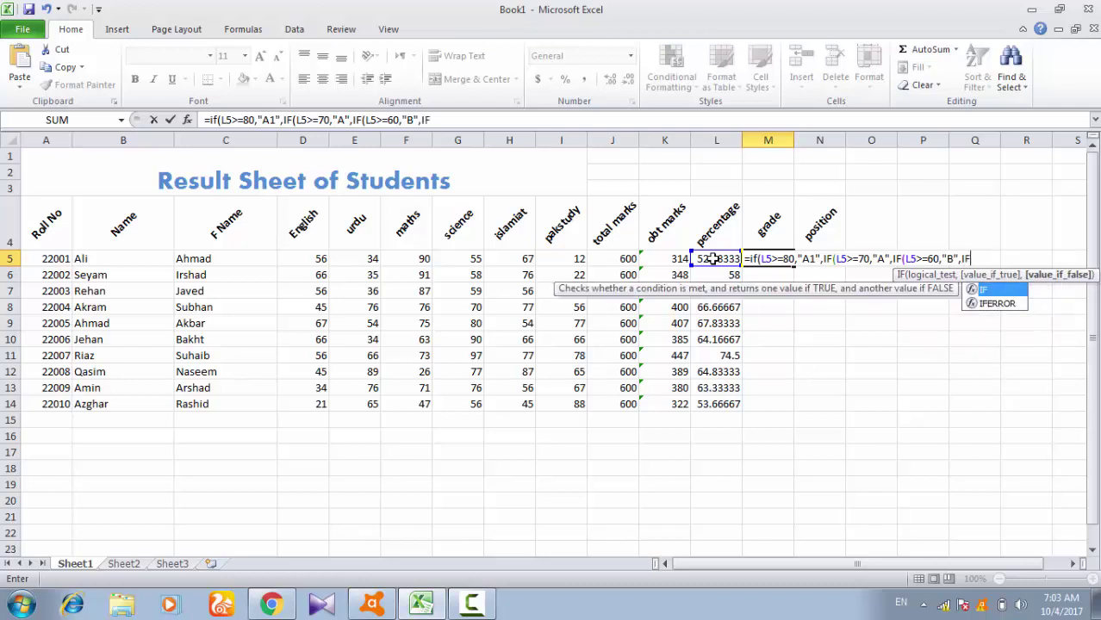
pyautogui.write('(L5')
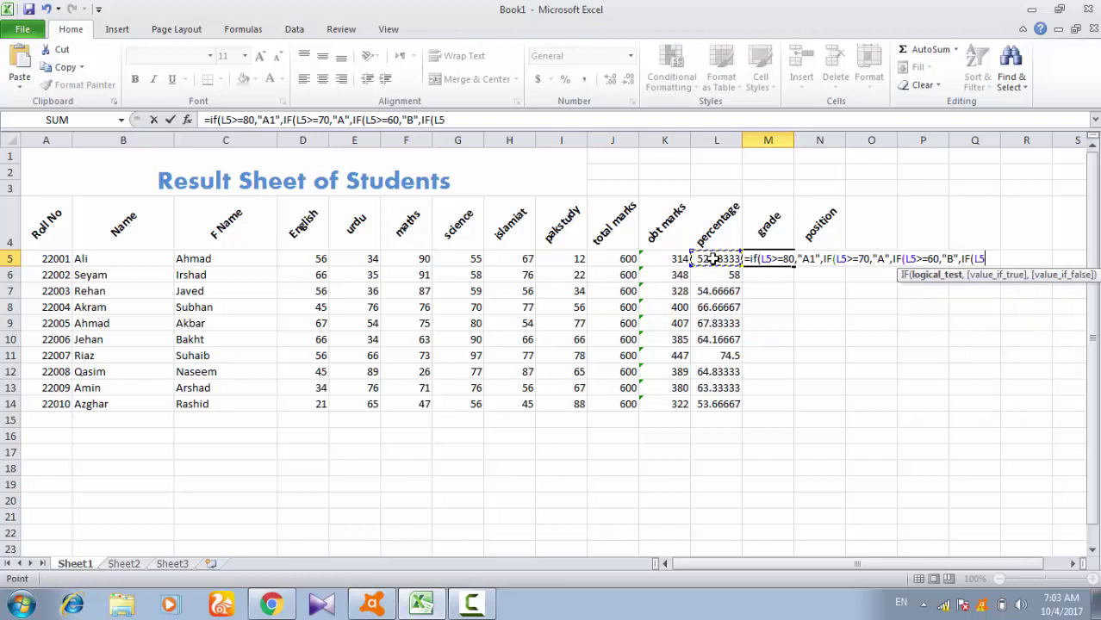
pyautogui.write('>=')
pyautogui.write('60')
pyautogui.press('BackSpace')
pyautogui.press('BackSpace')
pyautogui.write('50,')
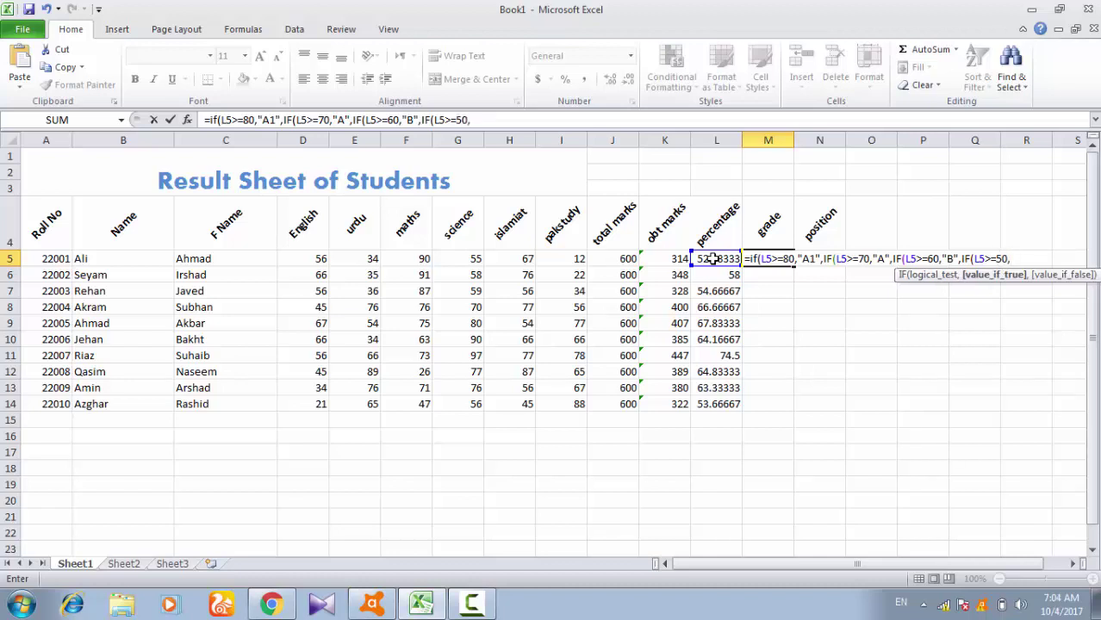
pyautogui.write('"')
pyautogui.write('C"')
pyautogui.write(',')
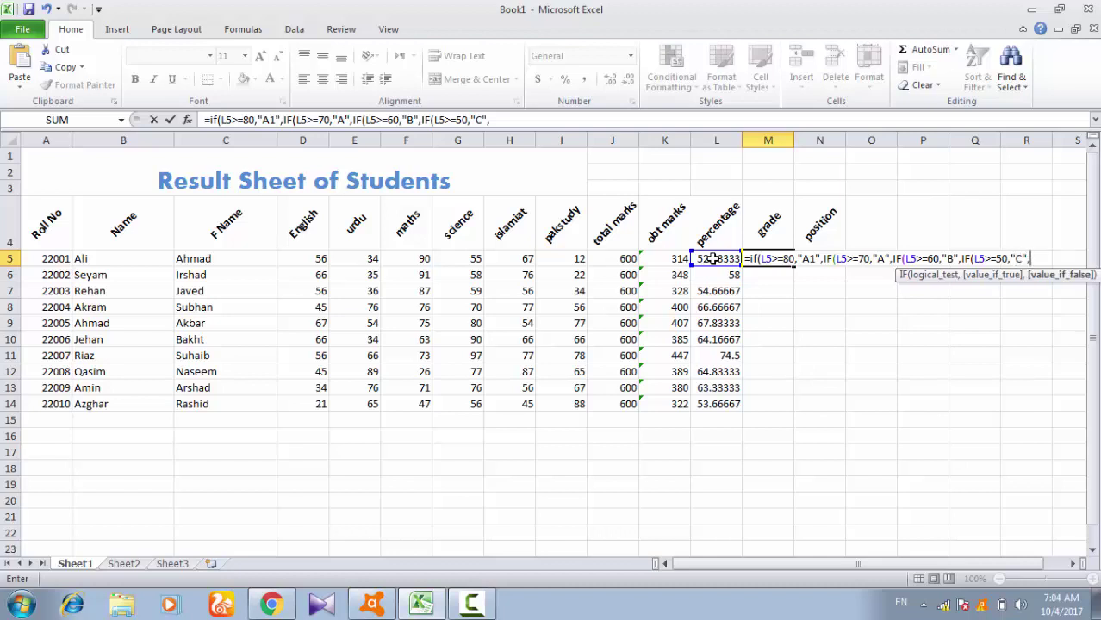
pyautogui.write('IF')
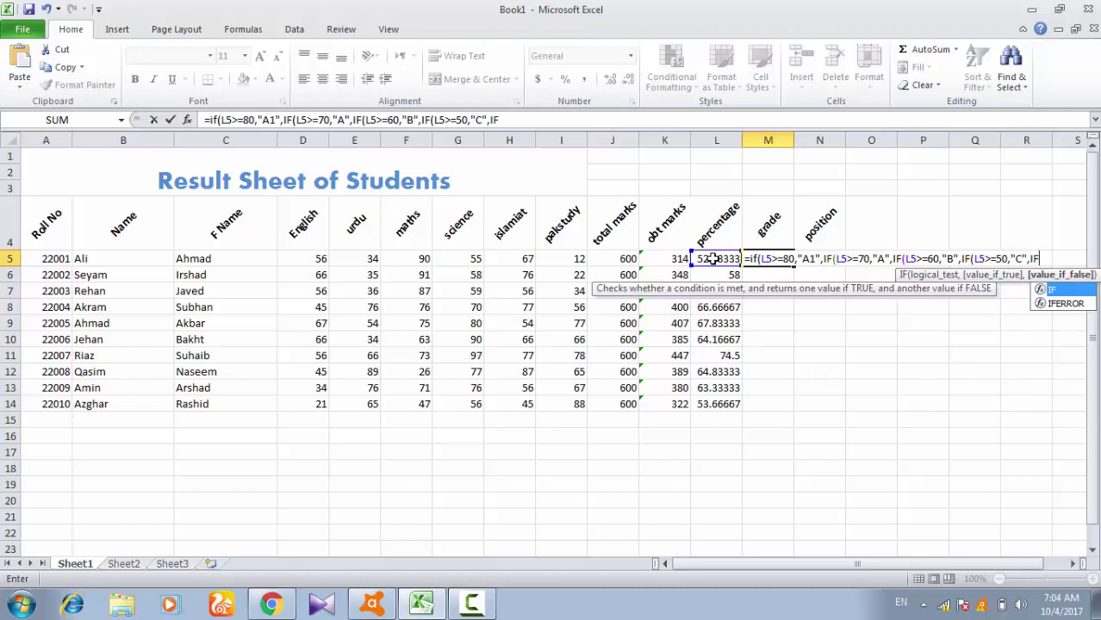
pyautogui.write('(')
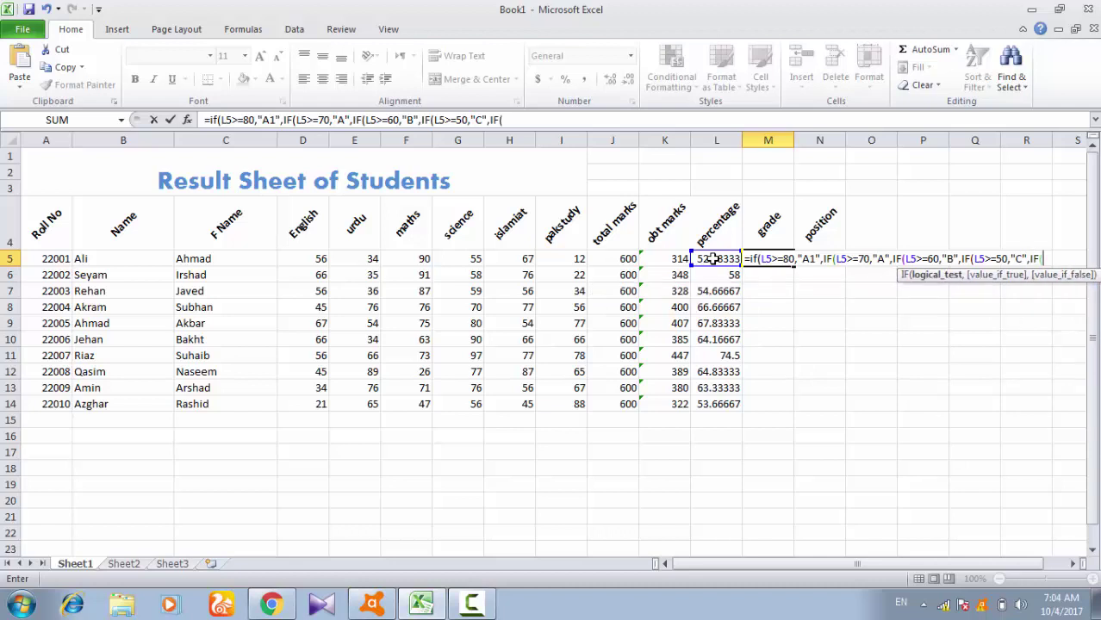
pyautogui.click(714, 258)
pyautogui.write('>=')
pyautogui.write('4')
pyautogui.write('0,')
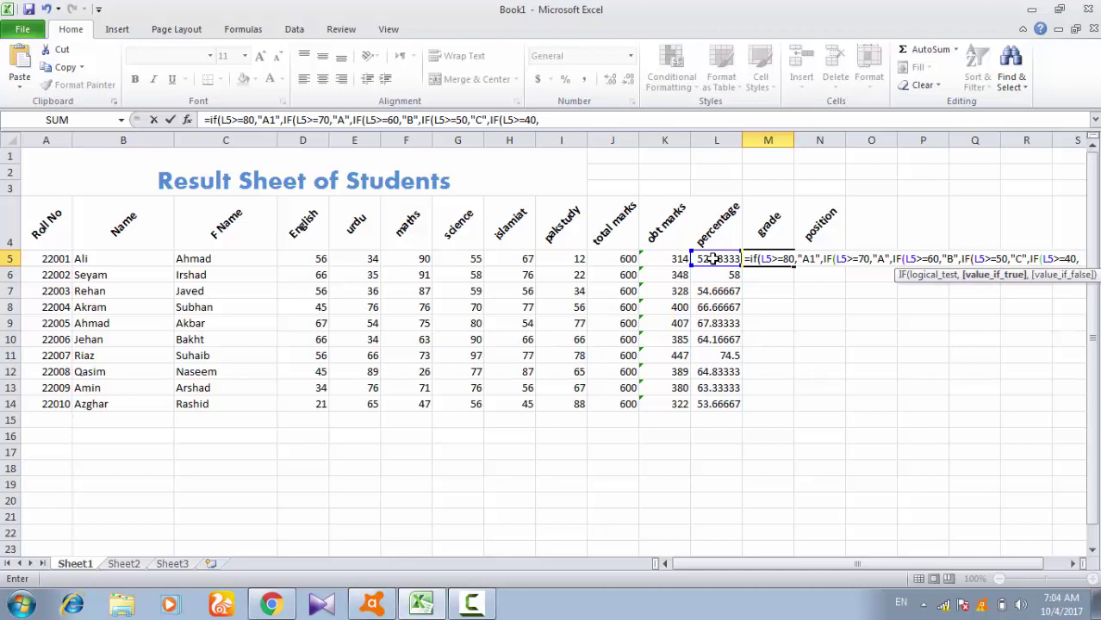
pyautogui.write('"D"')
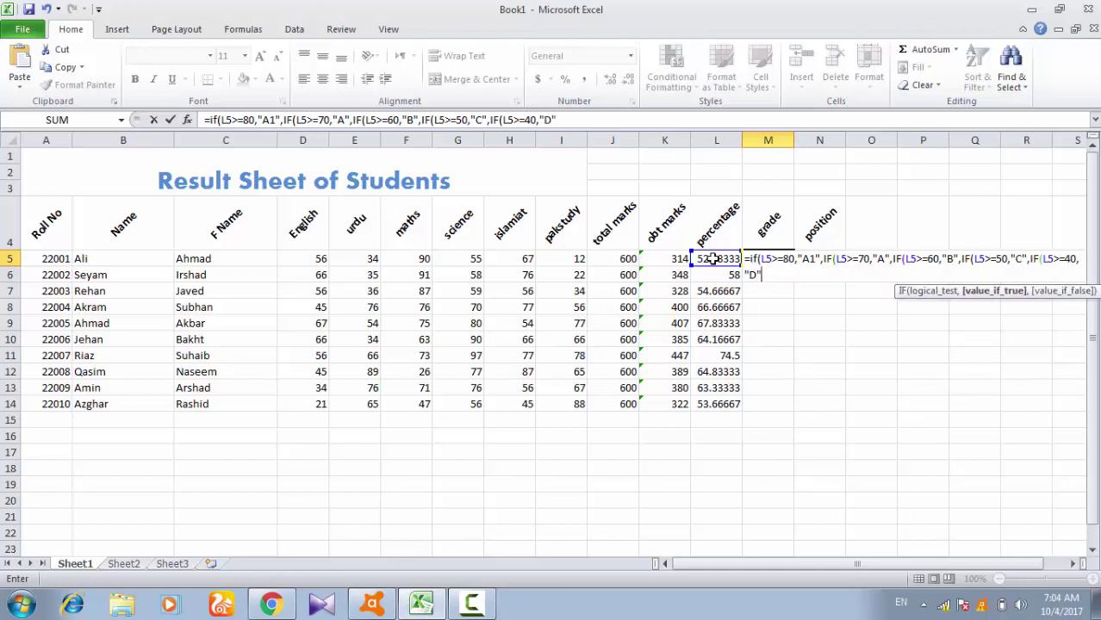
pyautogui.write(',')
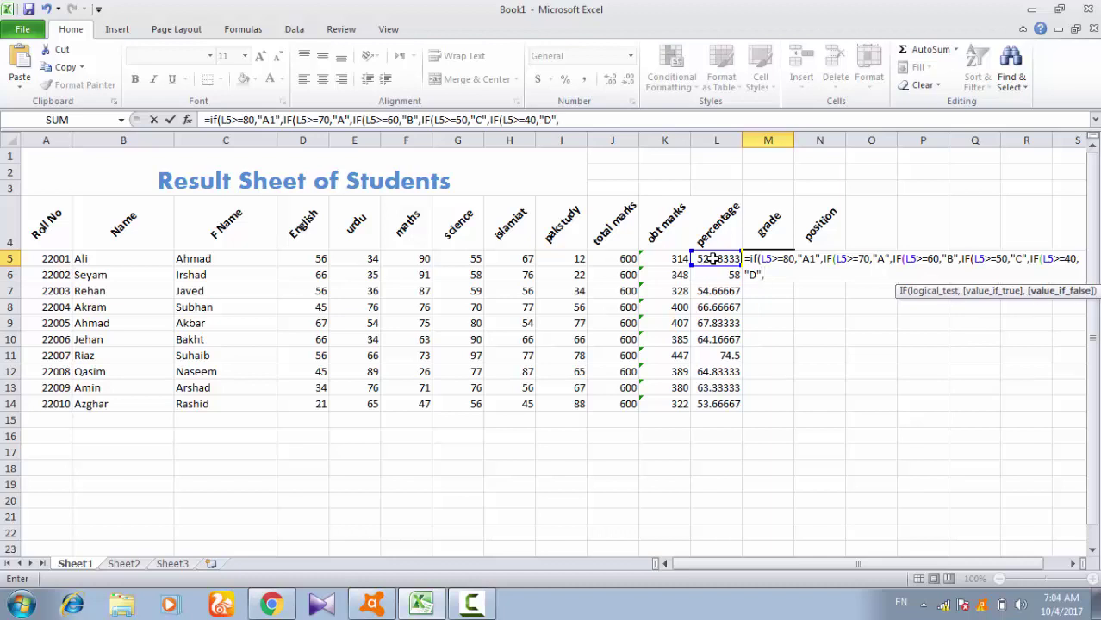
pyautogui.write('IF')
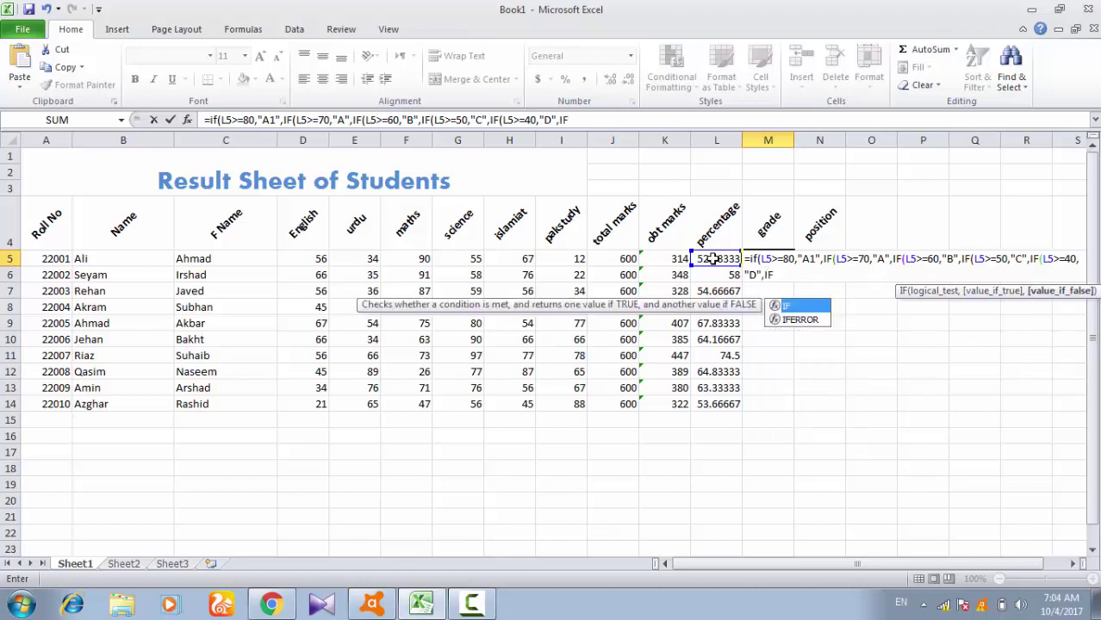
pyautogui.write('(')
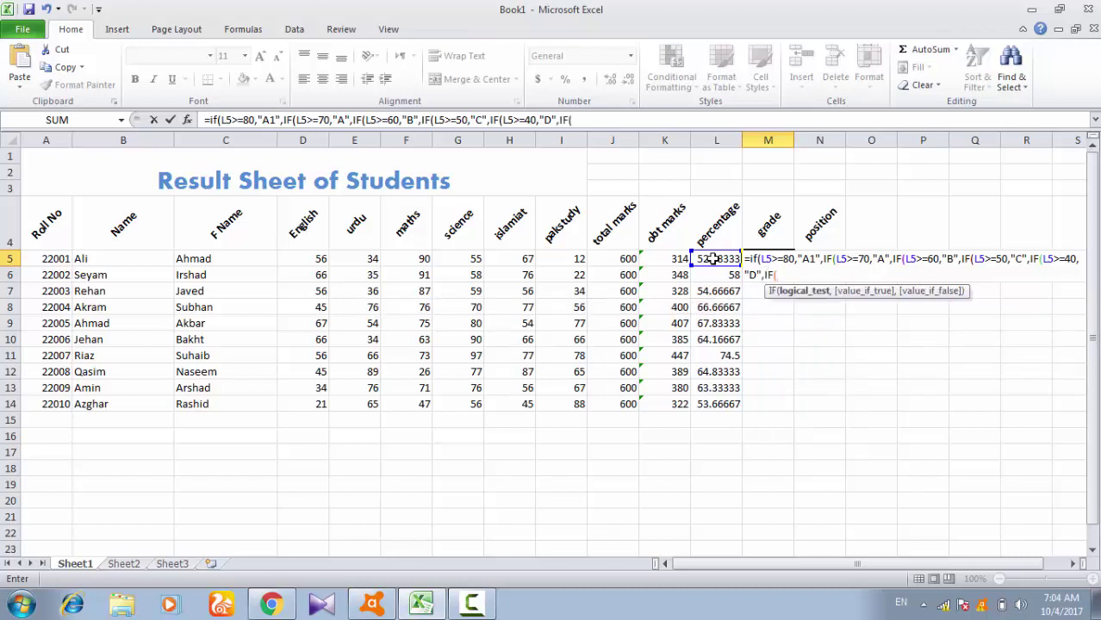
pyautogui.write('L5<')
pyautogui.write('40,')
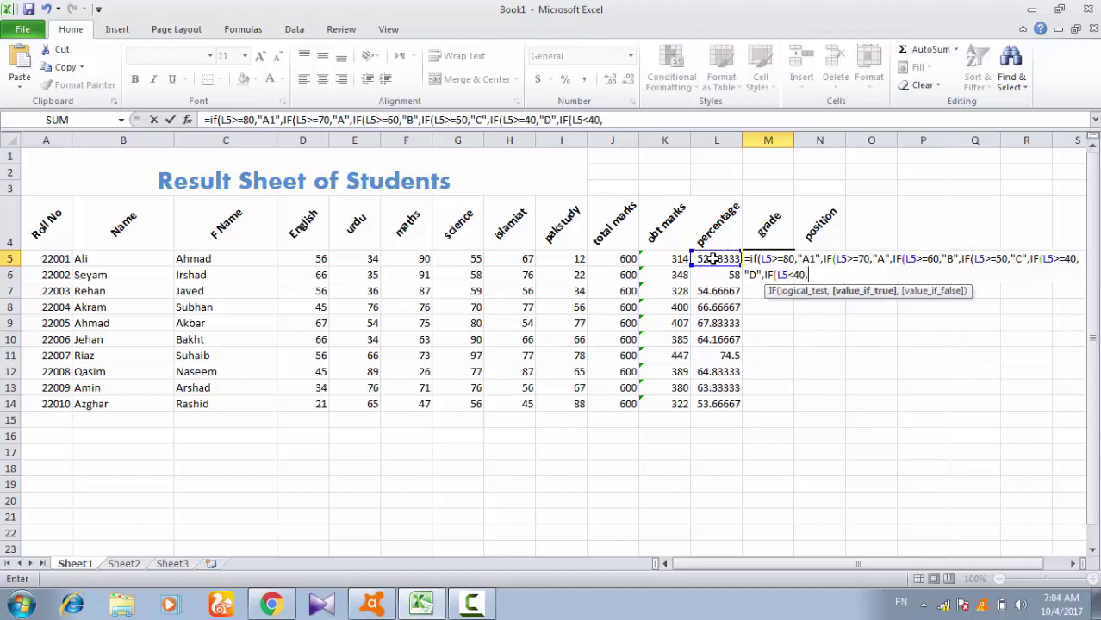
pyautogui.write('"FI')
pyautogui.write('A')
pyautogui.press('BackSpace')
pyautogui.press('BackSpace')
pyautogui.write('A')
pyautogui.write('IL"')
pyautogui.write(',')
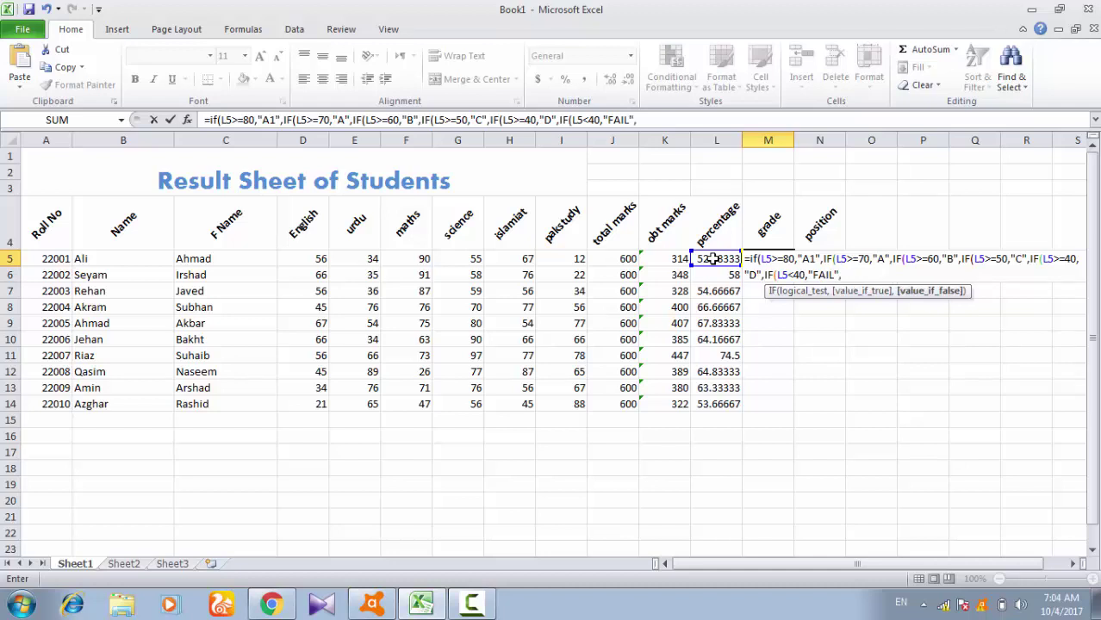
pyautogui.press('BackSpace')
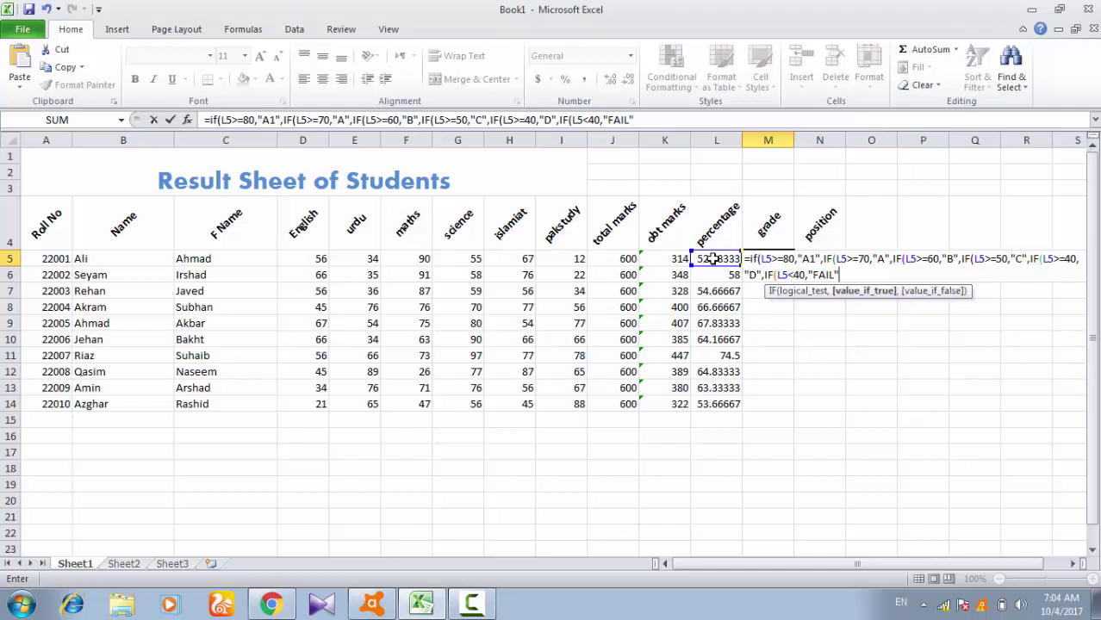
pyautogui.write(')))')
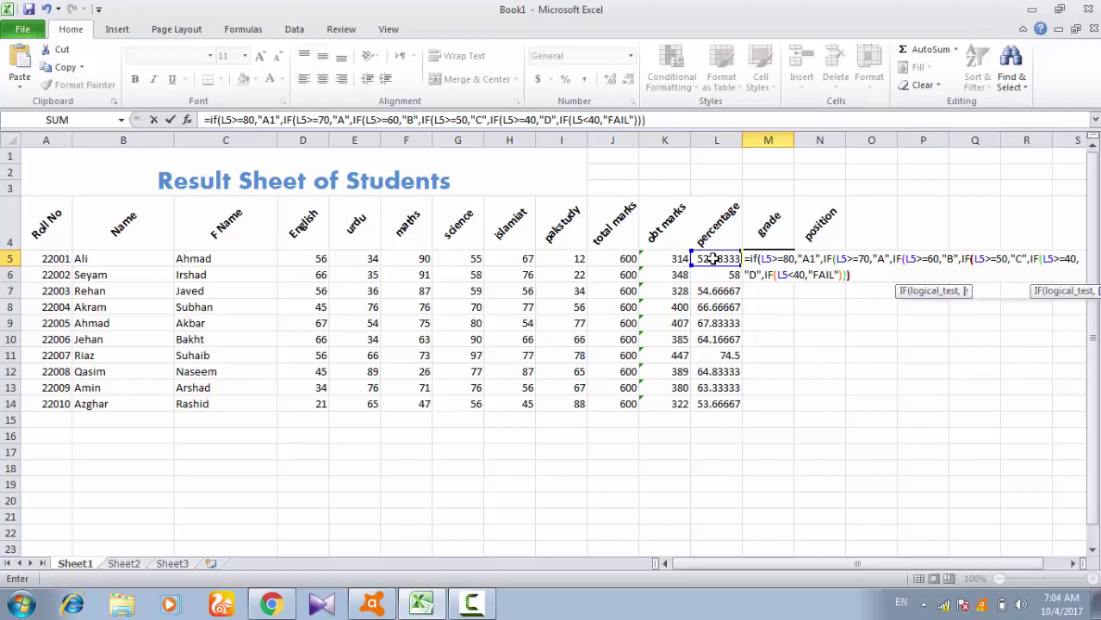
pyautogui.write(')')
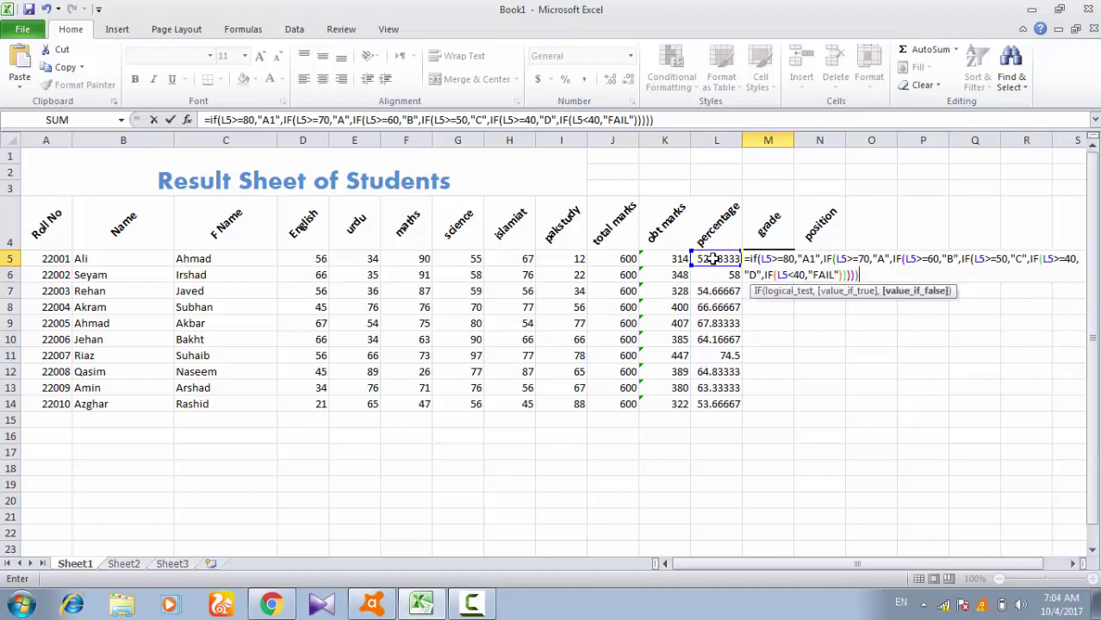
pyautogui.write(')')
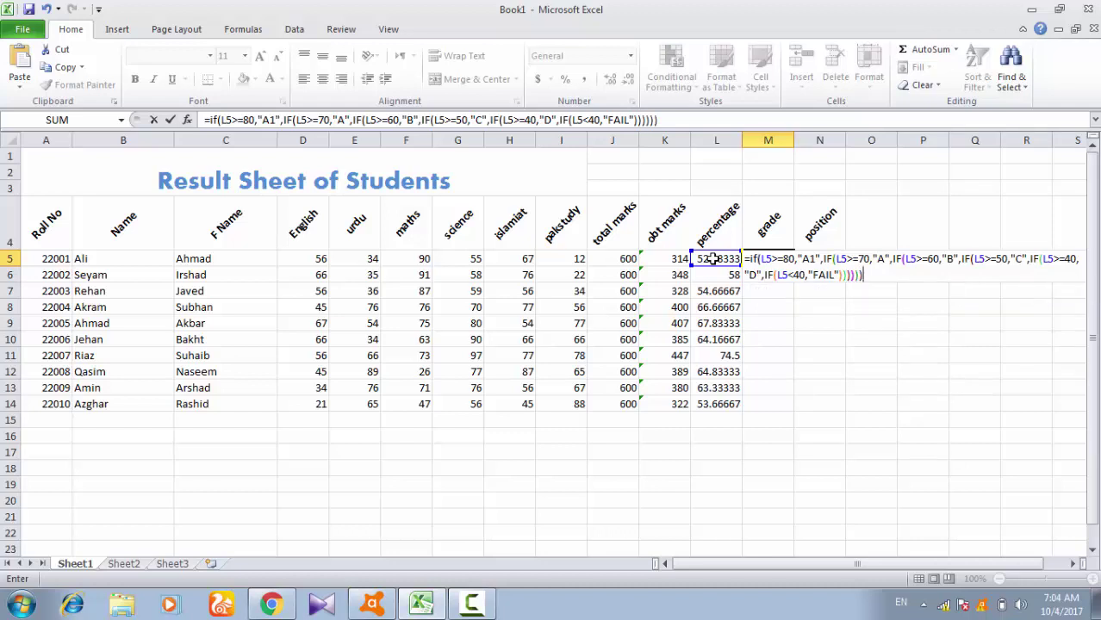
# - Commit M5's grade formula, fill it down to M14, and select the last student's urdu mark in E14
pyautogui.press('Return')
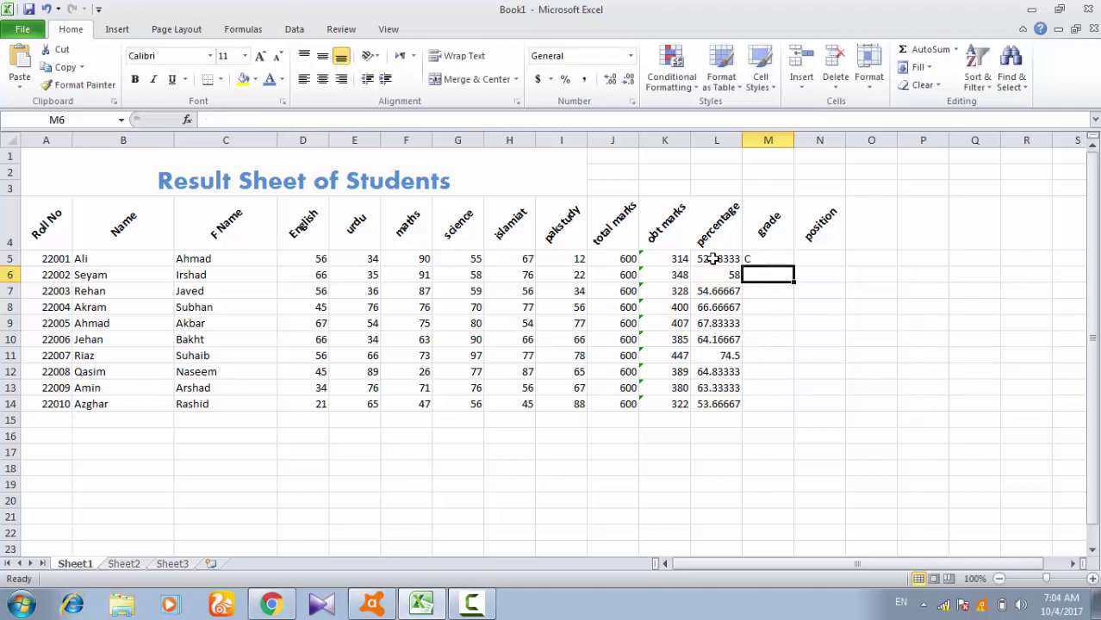
pyautogui.click(768, 259)
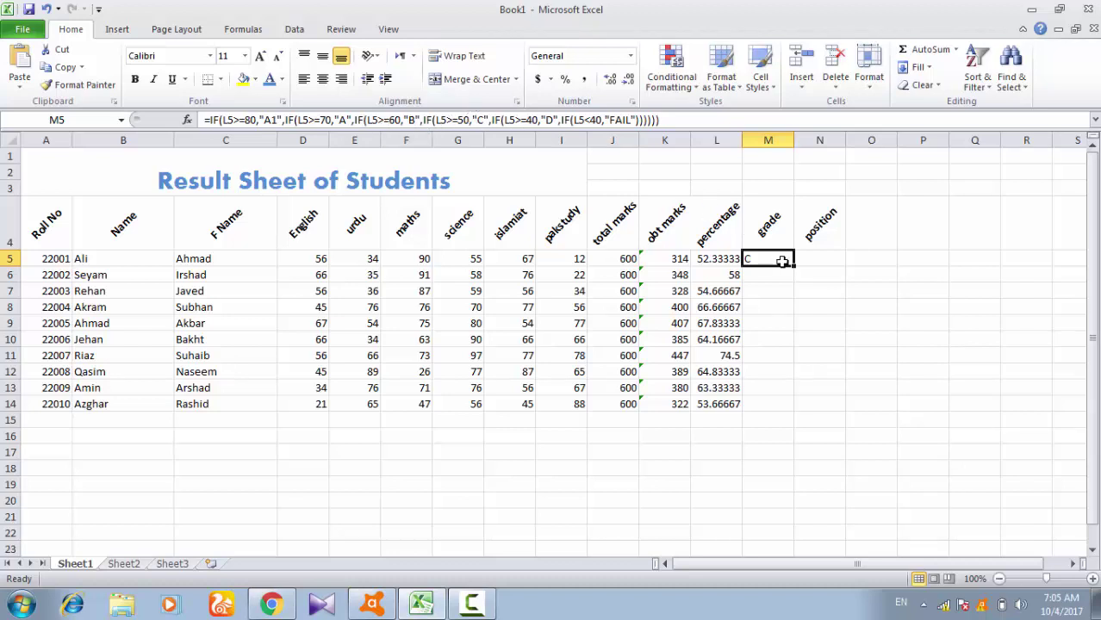
pyautogui.moveTo(792, 269); pyautogui.dragTo(780, 411)
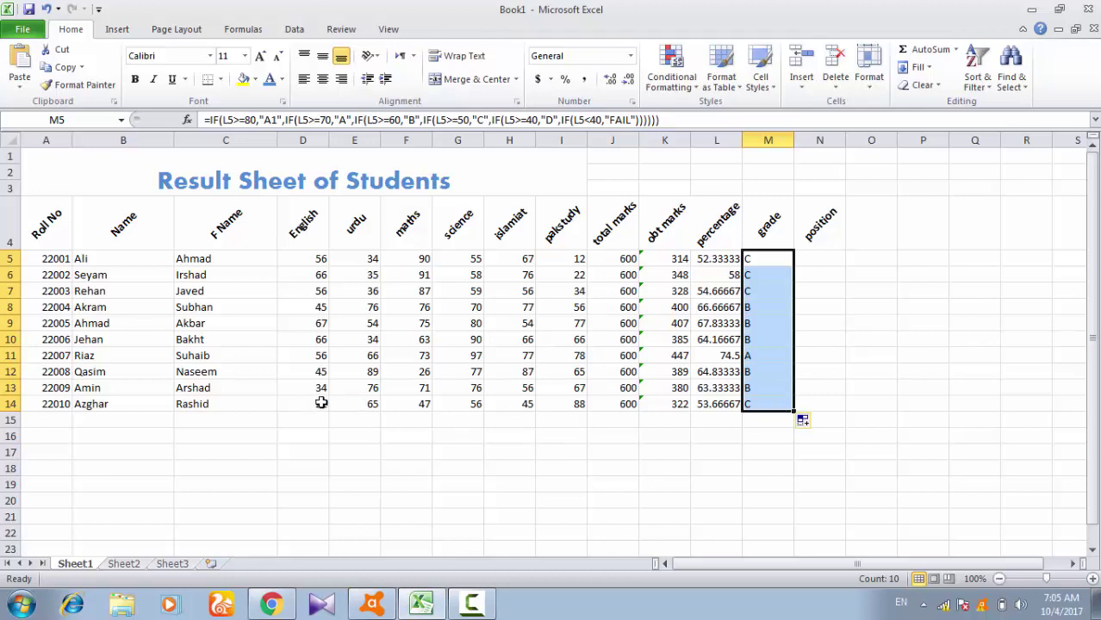
pyautogui.click(375, 403)
# - Lower the last student's marks to 12, 11, 11, 4 and 5, restoring total marks to 600
pyautogui.write('12')
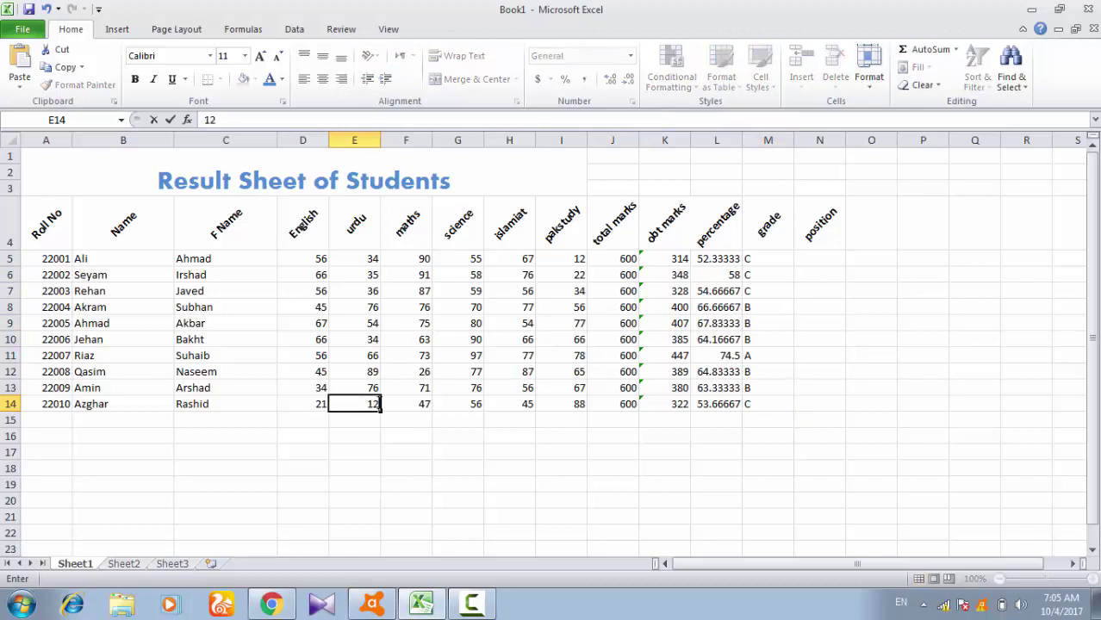
pyautogui.click(415, 401)
pyautogui.write('11')
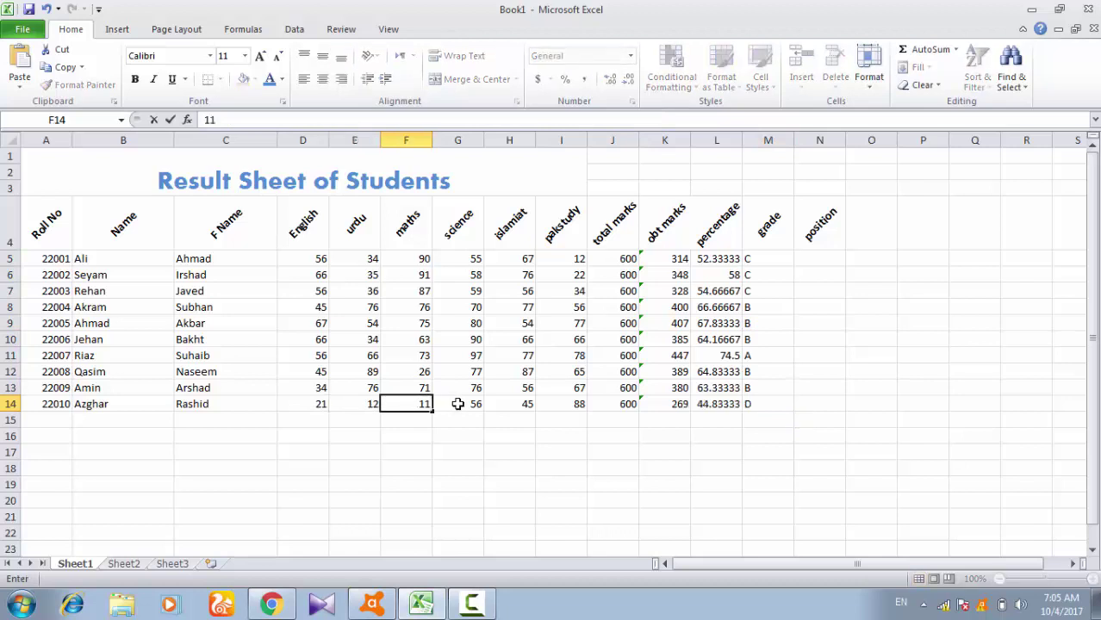
pyautogui.click(457, 404)
pyautogui.write('11')
pyautogui.click(523, 402)
pyautogui.write('`')
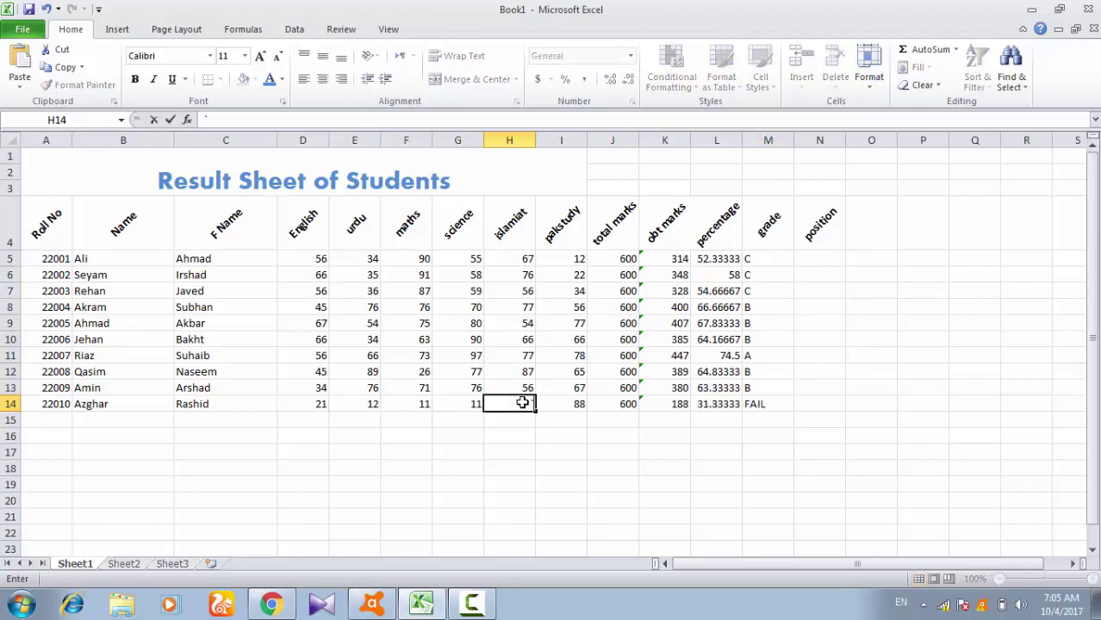
pyautogui.write('4')
pyautogui.press('BackSpace')
pyautogui.write('4')
pyautogui.press('Tab')
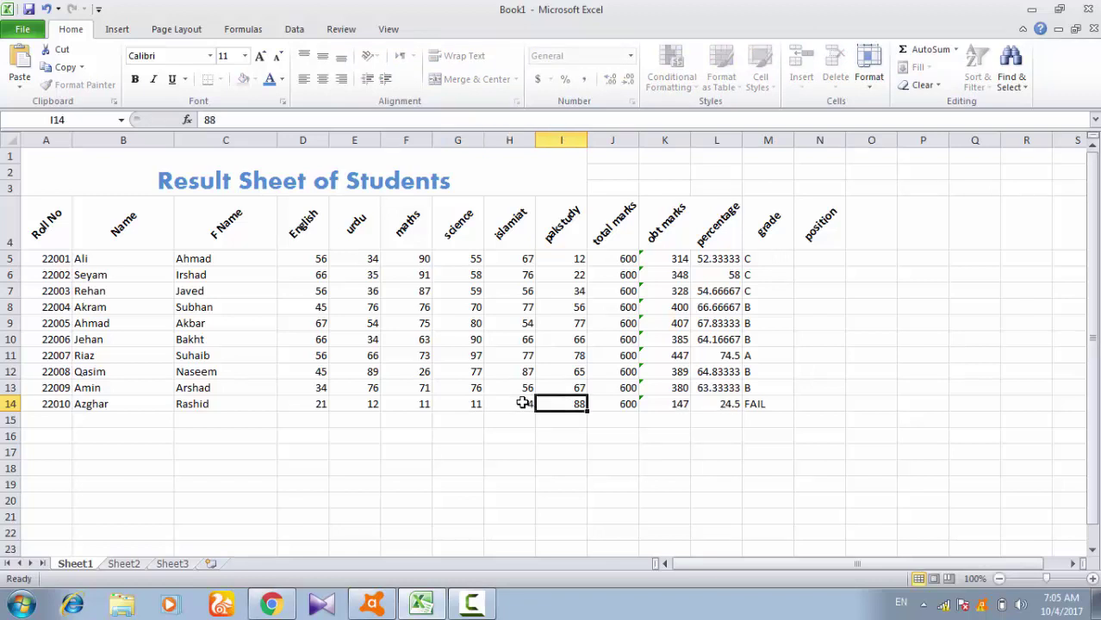
pyautogui.write('5')
pyautogui.press('Tab')
pyautogui.write('4')
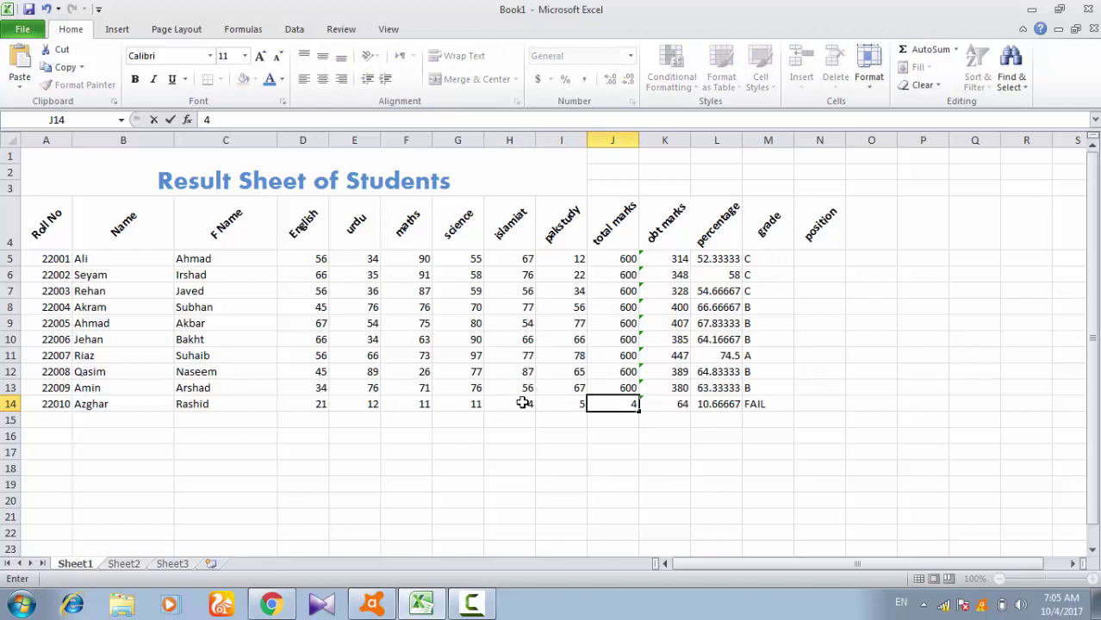
pyautogui.press('Tab')
pyautogui.press('Tab')
pyautogui.press('Tab')
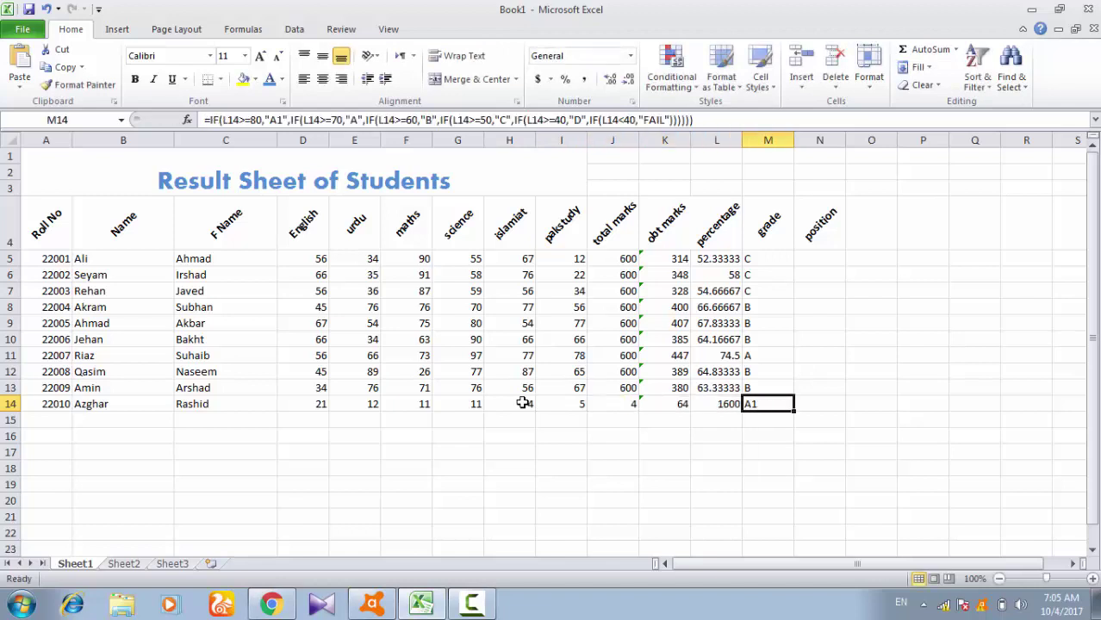
pyautogui.press('Left')
pyautogui.press('Left')
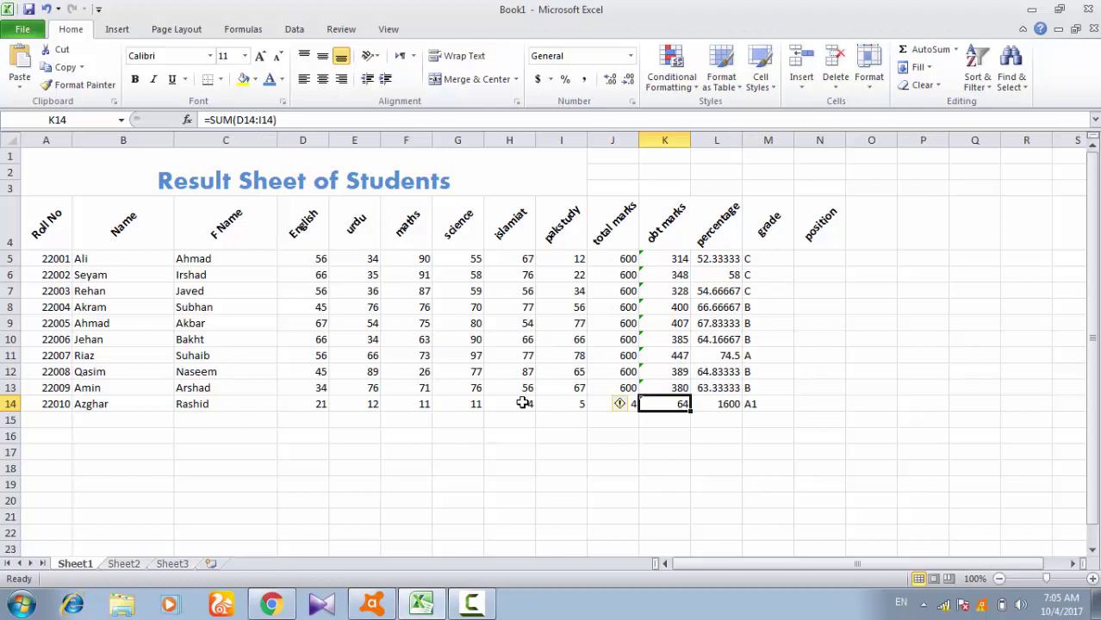
pyautogui.hotkey('ctrl', 'z')
# - Change row 13's science mark to 6 and maths mark to 56
pyautogui.press('Right')
pyautogui.press('Right')
pyautogui.press('Right')
pyautogui.press('Up')
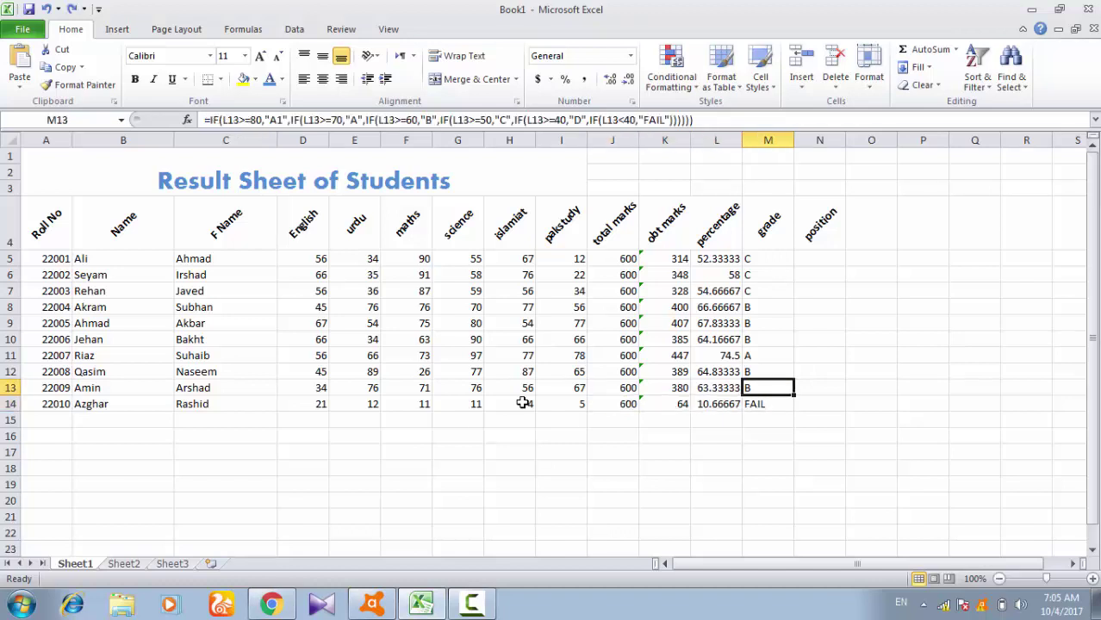
pyautogui.press('Left')
pyautogui.press('Left')
pyautogui.press('Left')
pyautogui.press('Left')
pyautogui.press('Left')
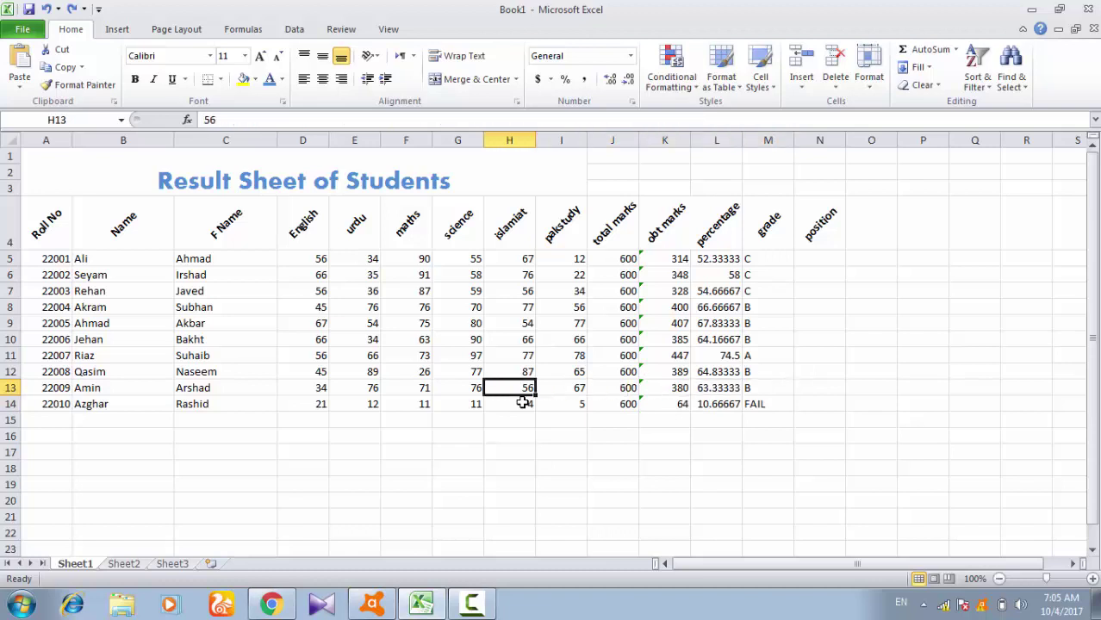
pyautogui.press('Left')
pyautogui.write('7')
pyautogui.press('BackSpace')
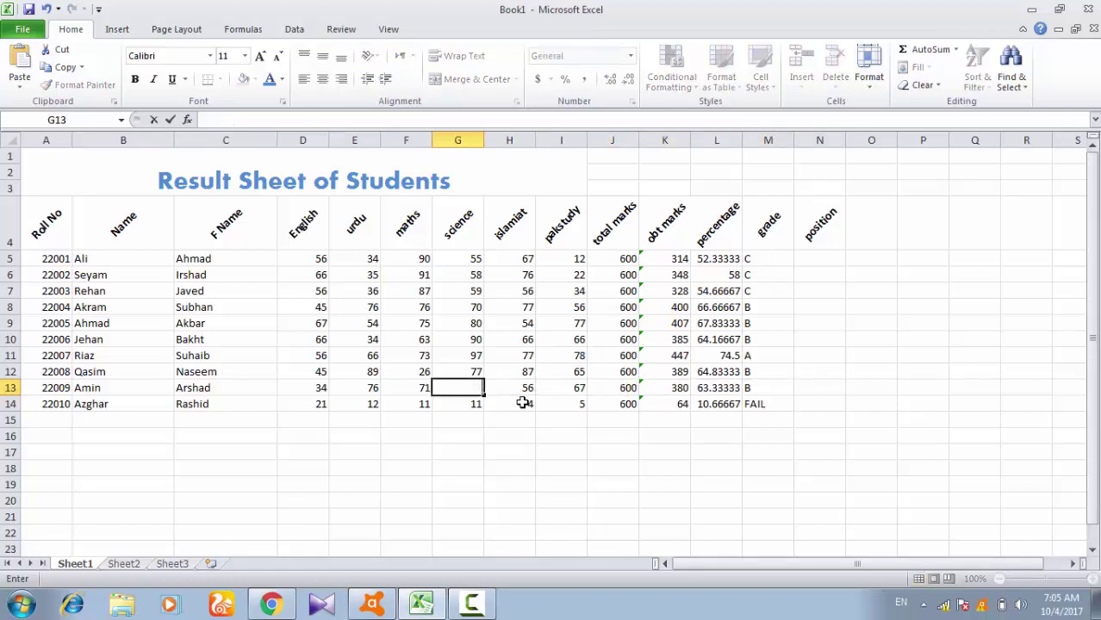
pyautogui.write('6')
pyautogui.press('Left')
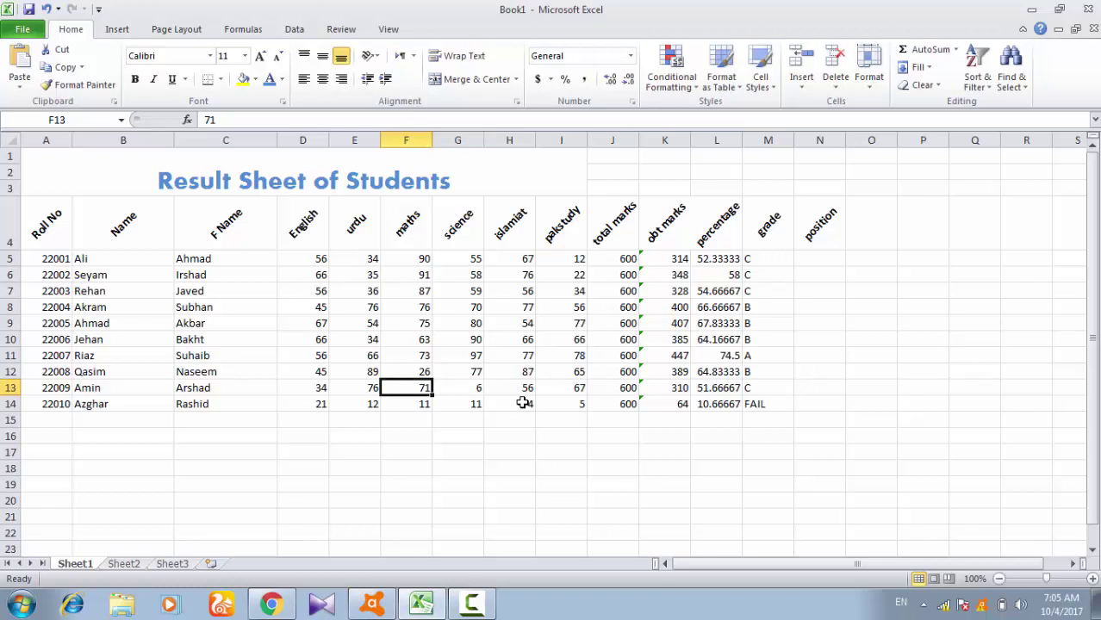
pyautogui.write('5')
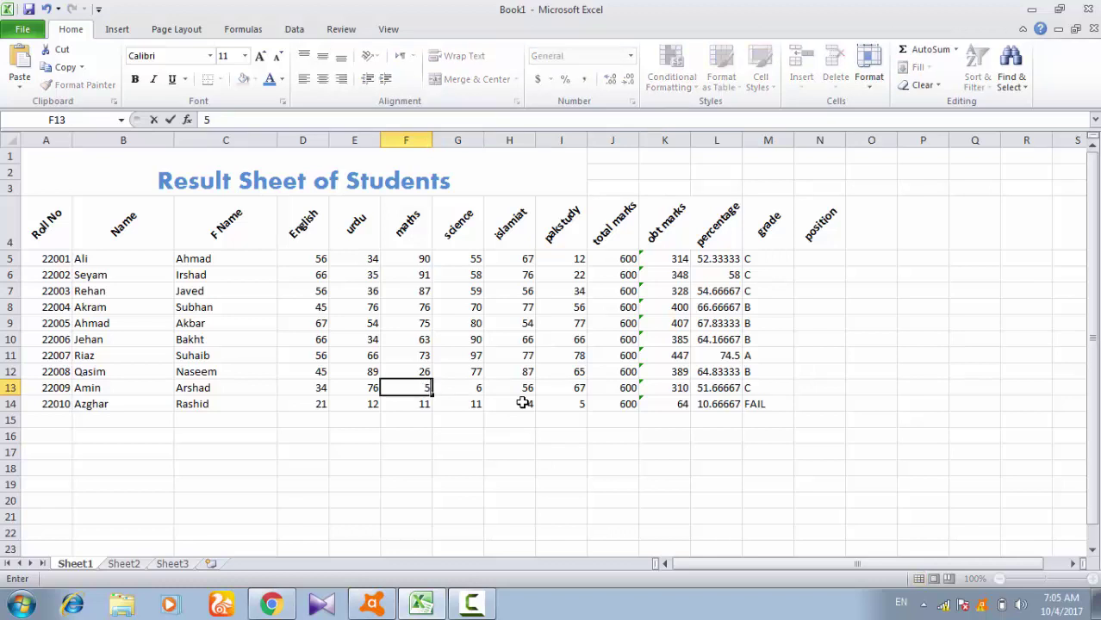
pyautogui.write('6')
pyautogui.press('Right')
pyautogui.press('Right')
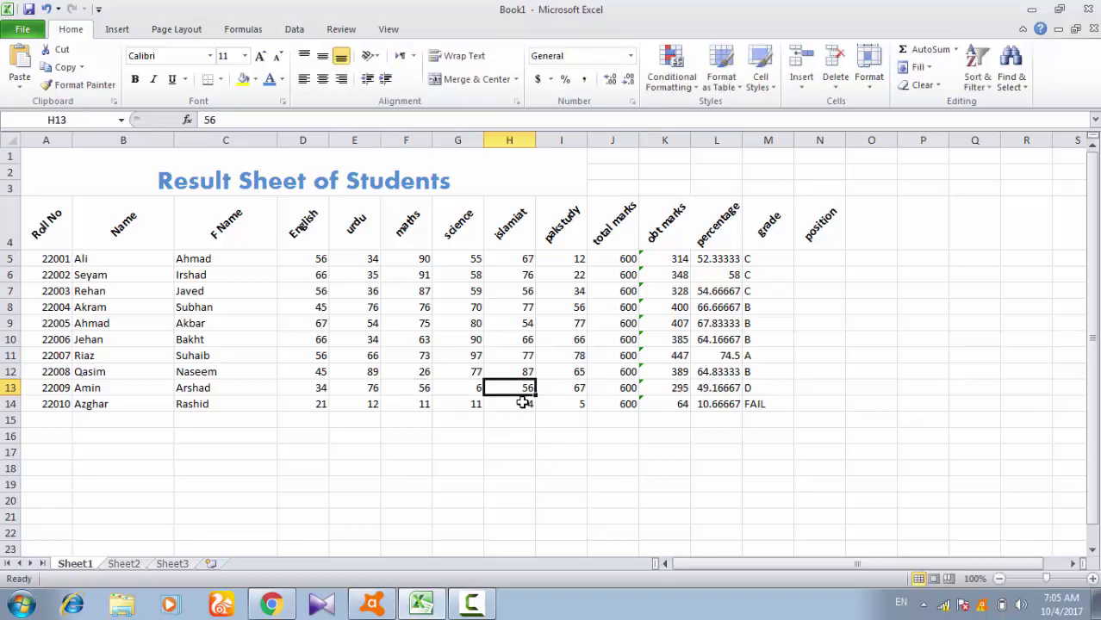
pyautogui.press('Right')
pyautogui.press('Right')
pyautogui.press('Right')
pyautogui.press('Right')
pyautogui.press('Right')
pyautogui.press('Right')
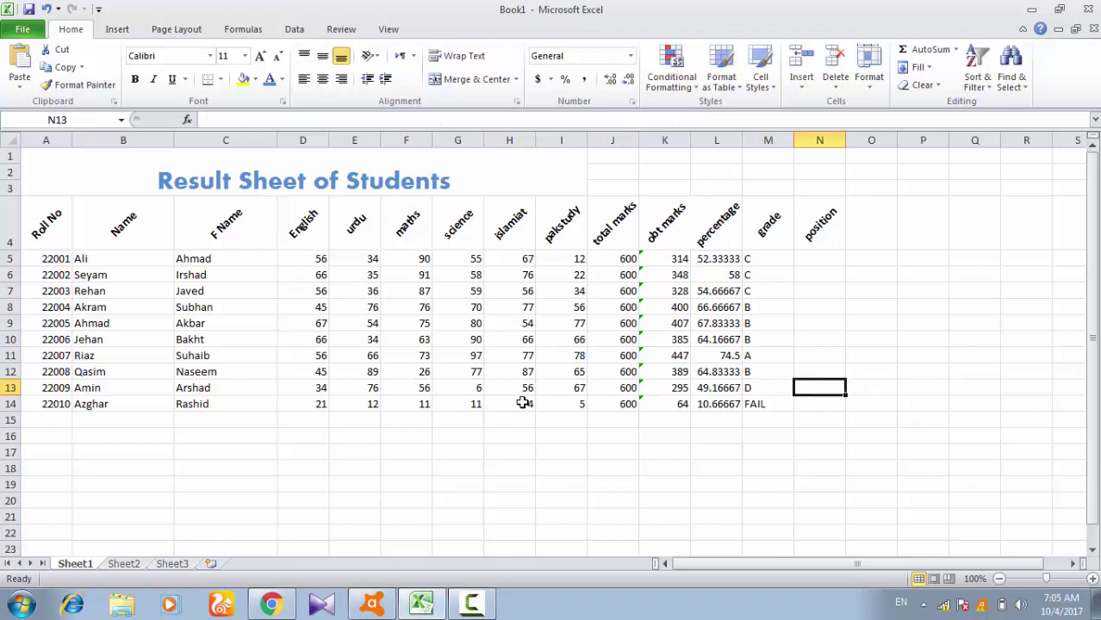
# - Start a RANK formula in N5 and clear the error caused by the stray dollar sign
pyautogui.press('Up')
pyautogui.press('Up')
pyautogui.press('Up')
pyautogui.press('Up')
pyautogui.press('Up')
pyautogui.press('Up')
pyautogui.press('Up')
pyautogui.press('Up')
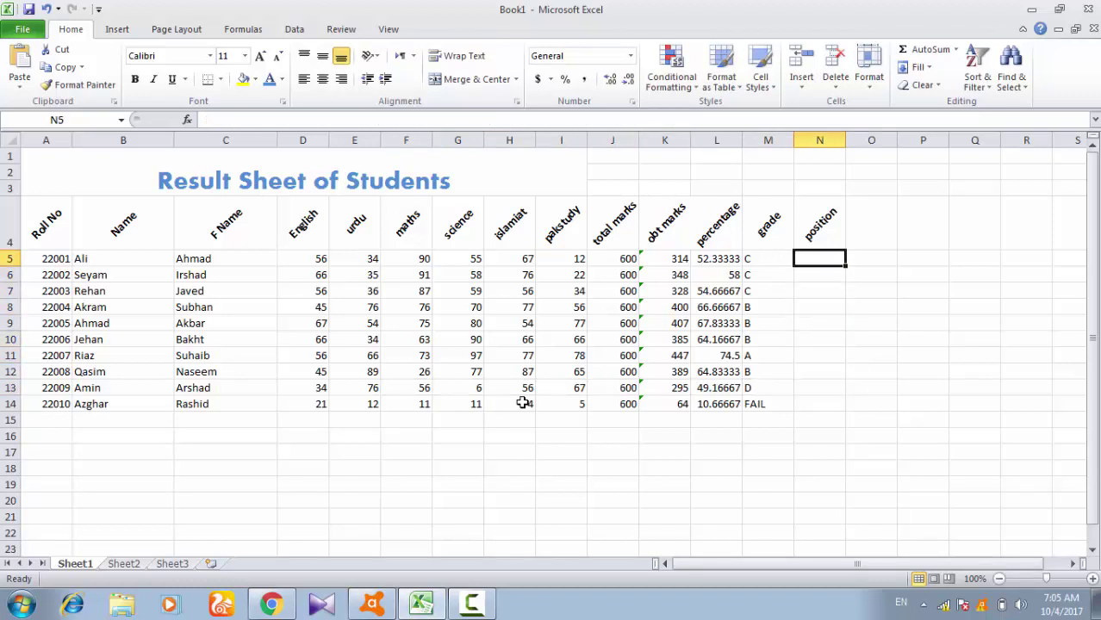
pyautogui.write('=')
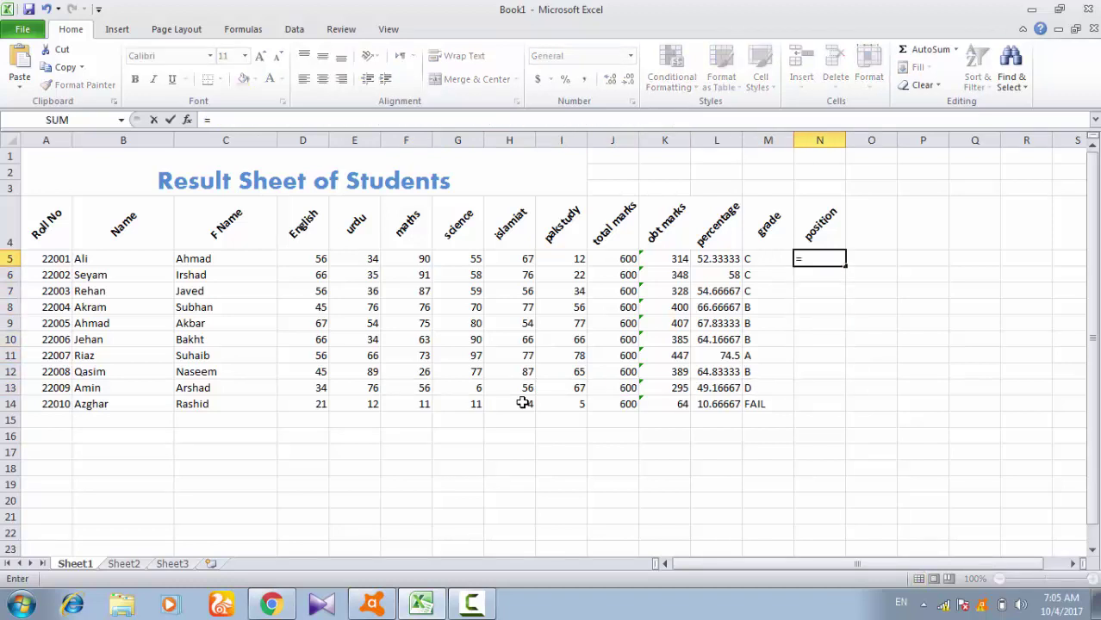
pyautogui.write('RANK')
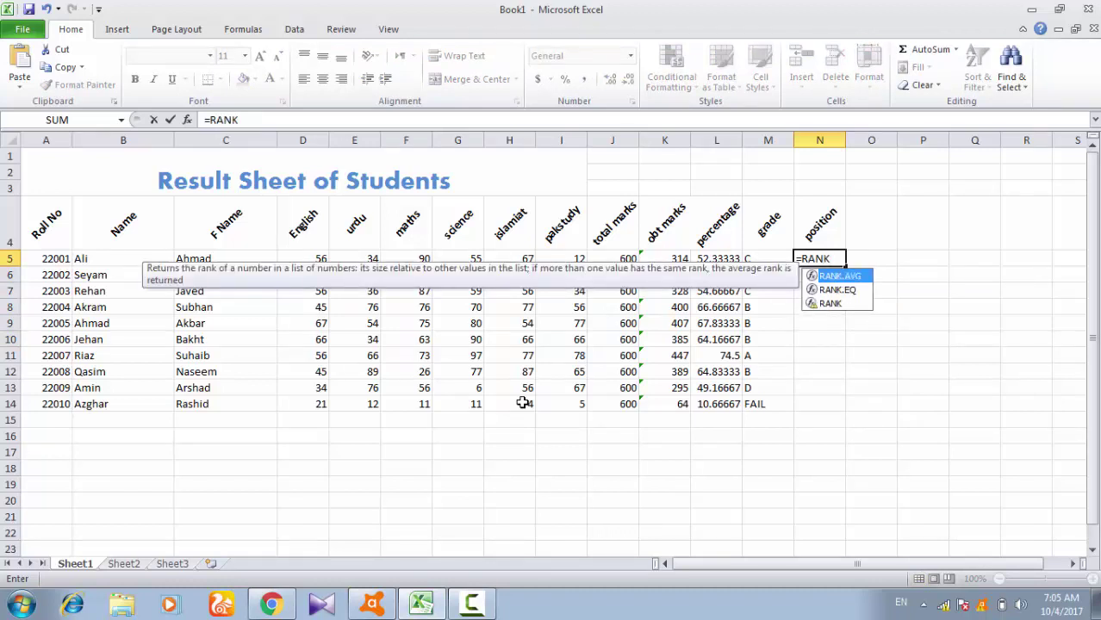
pyautogui.write('(')
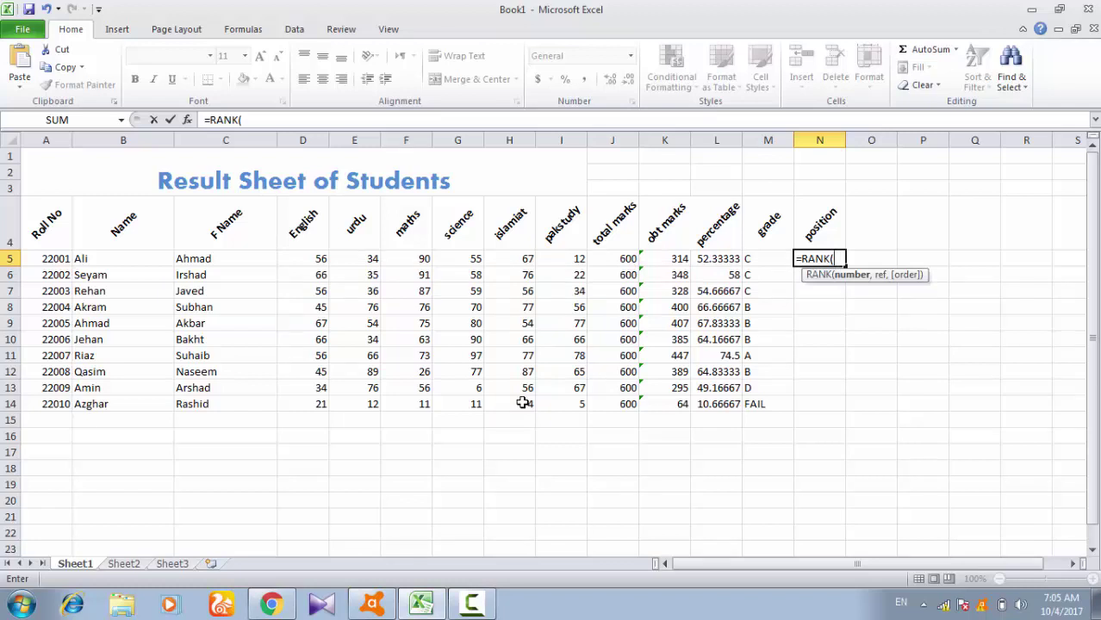
pyautogui.write('$')
pyautogui.press('Return')
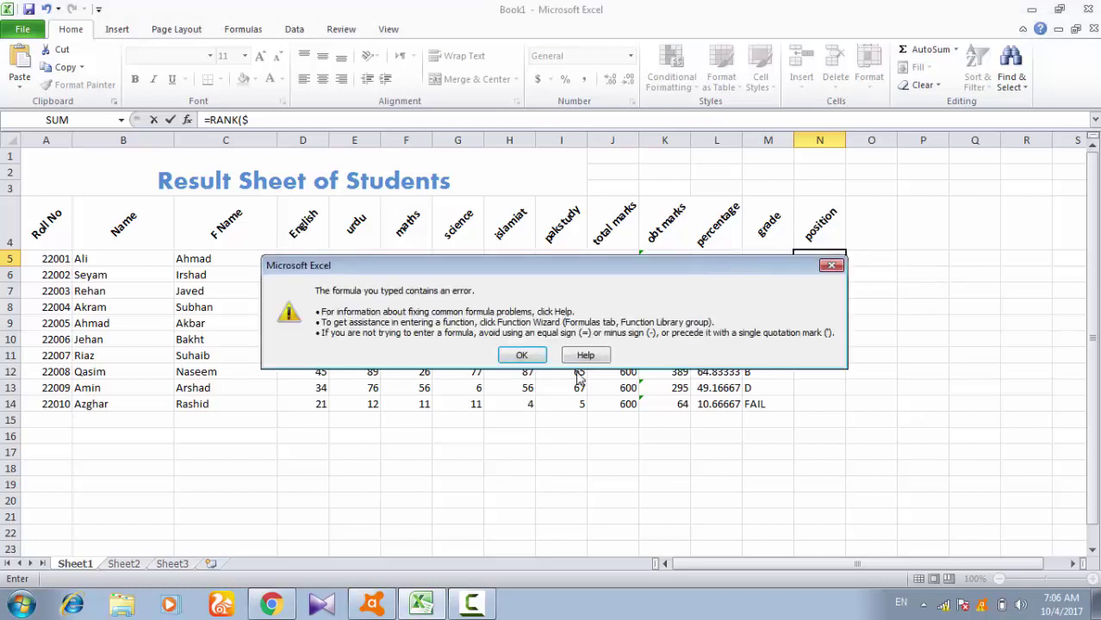
pyautogui.click(523, 356)
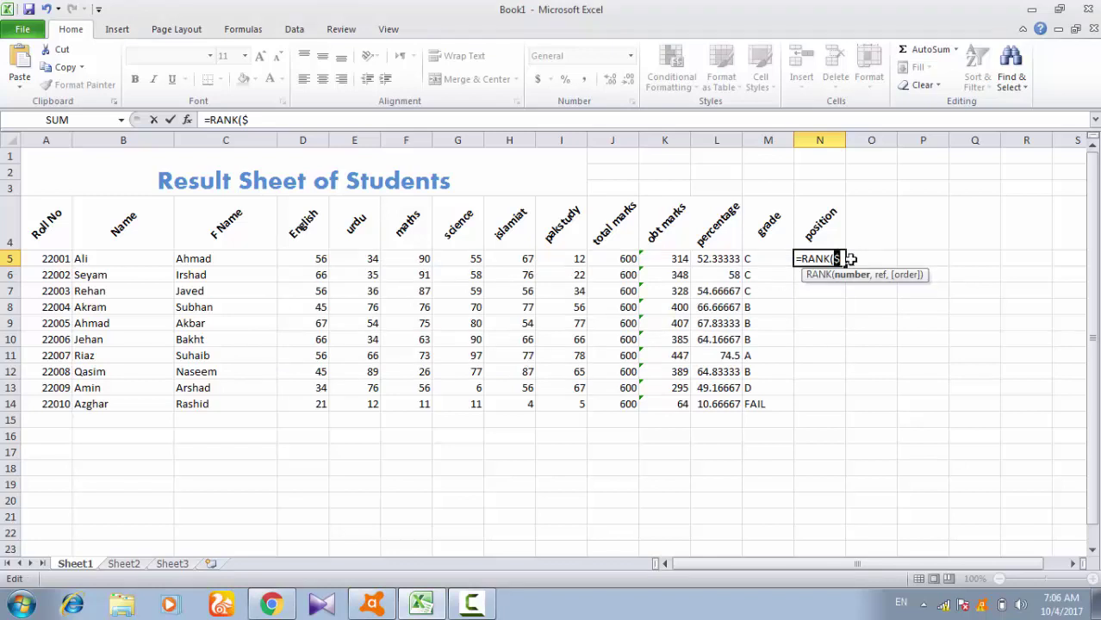
pyautogui.press('BackSpace')
# - Complete N5 as =RANK(L5,$L$5:$L$14), fixing the & typo in the range
pyautogui.click(730, 258)
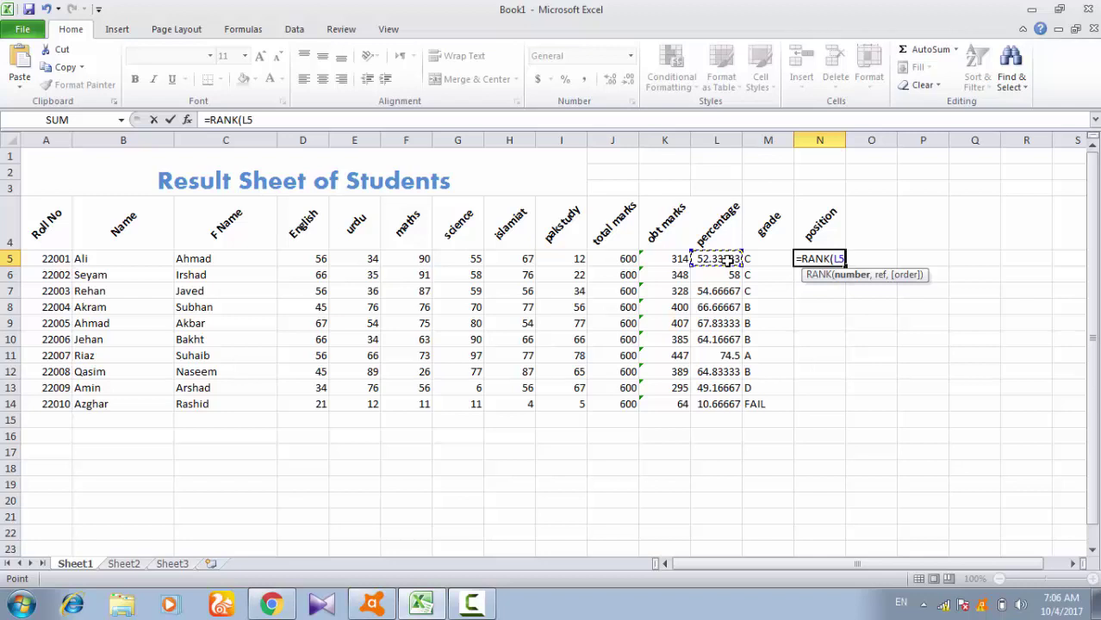
pyautogui.write(',')
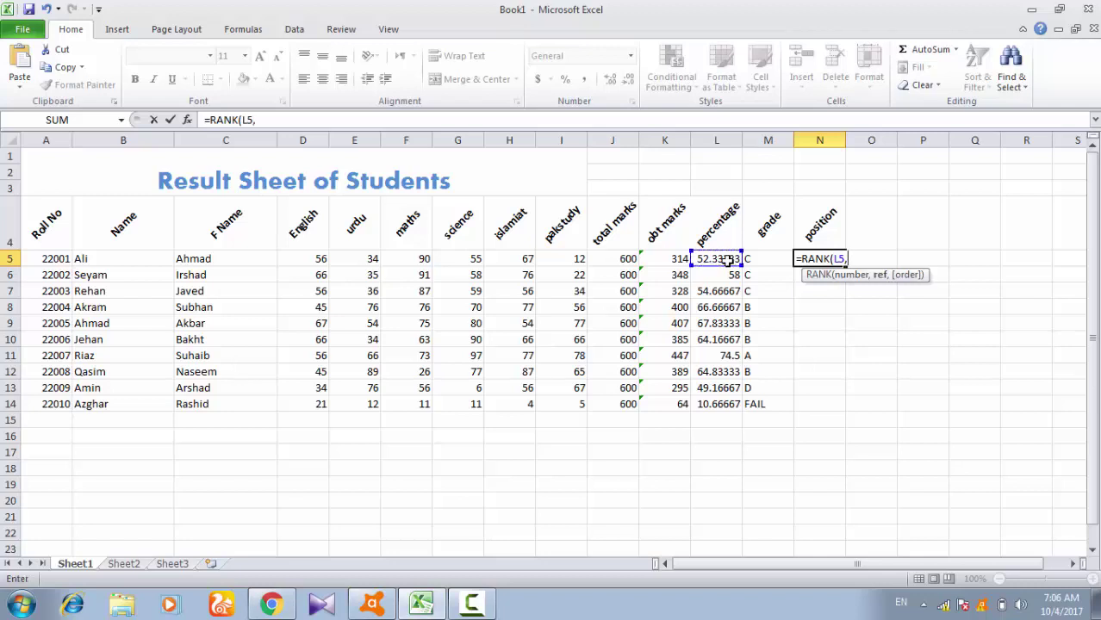
pyautogui.write('$')
pyautogui.write('L')
pyautogui.write('$')
pyautogui.write('5')
pyautogui.write(':')
pyautogui.write('&')
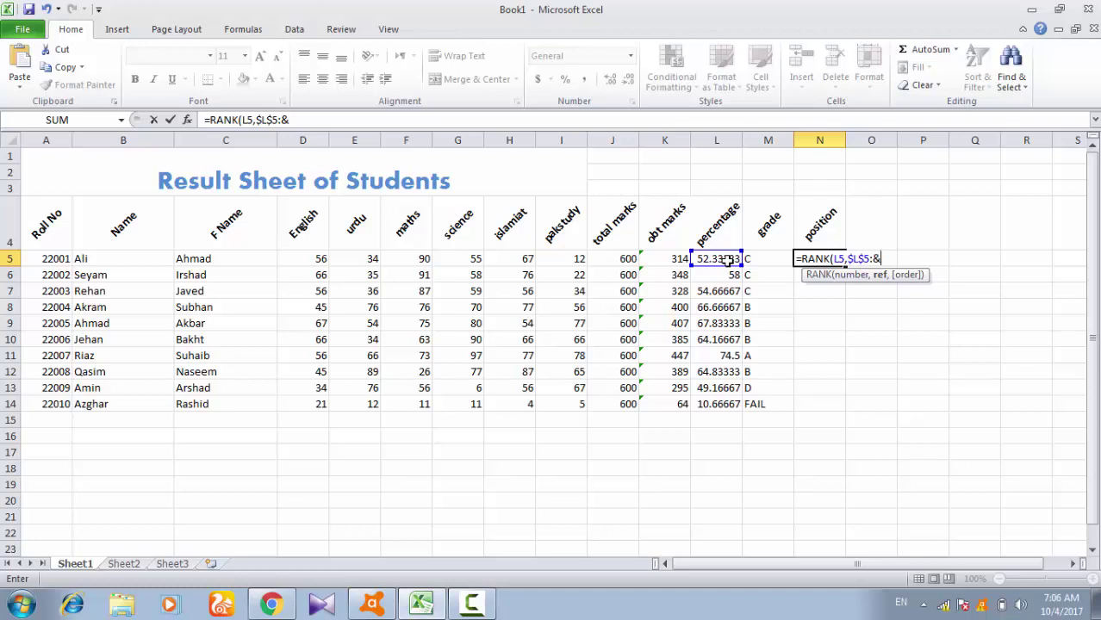
pyautogui.write('L')
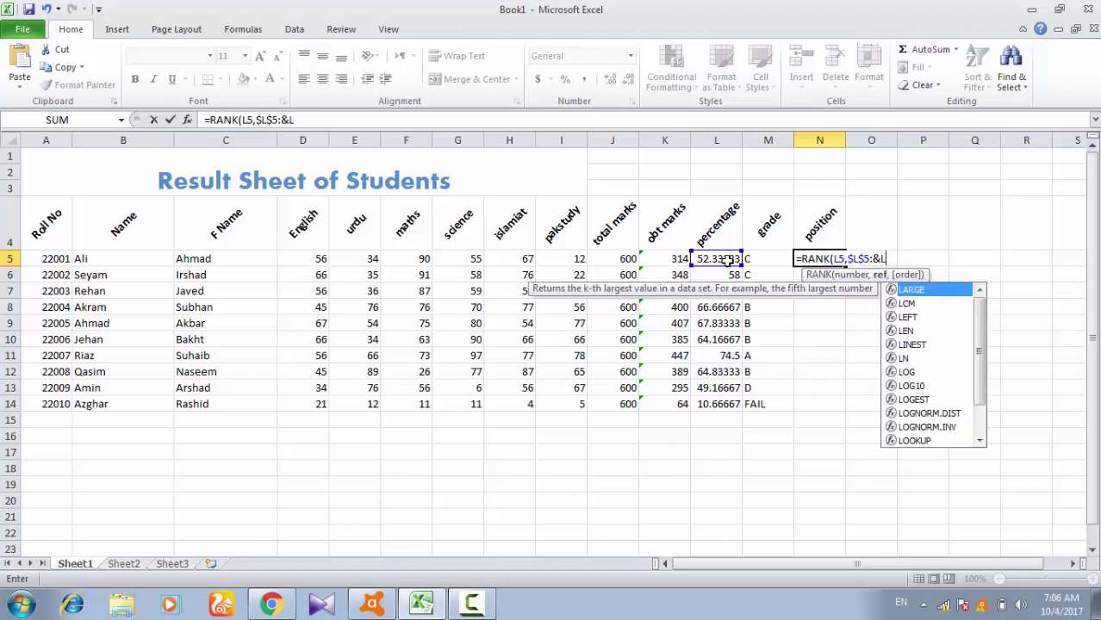
pyautogui.write('$')
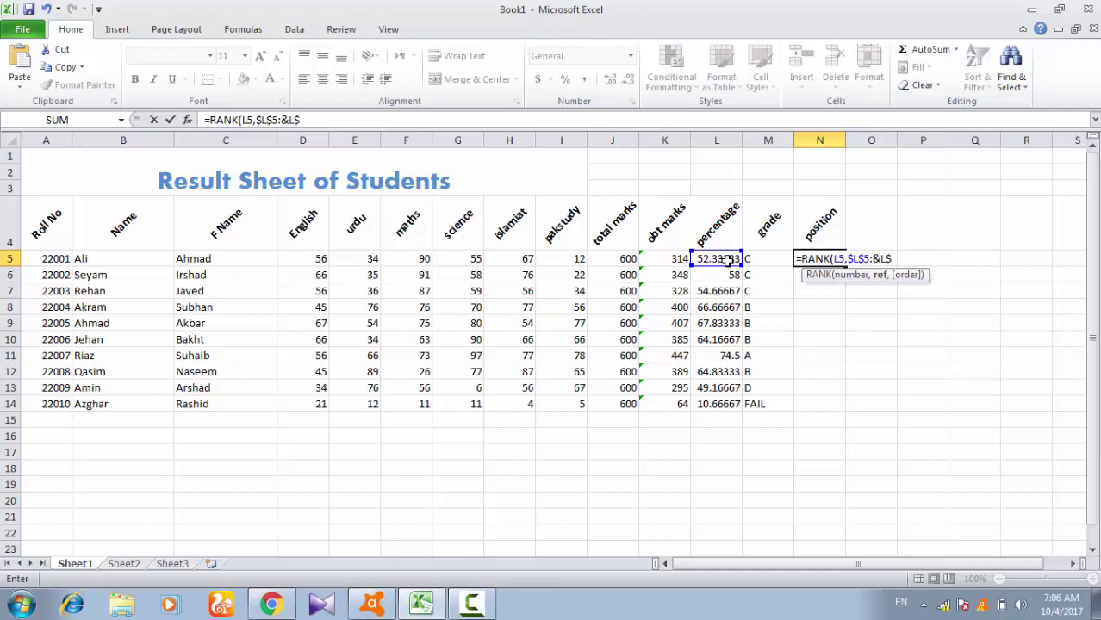
pyautogui.press('Return')
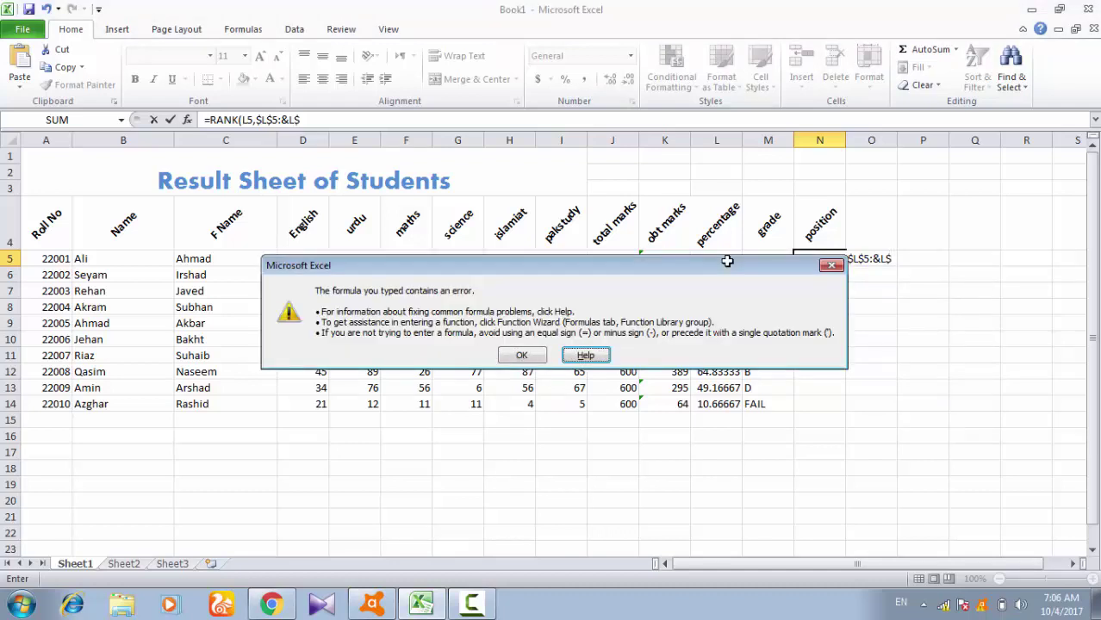
pyautogui.click(532, 355)
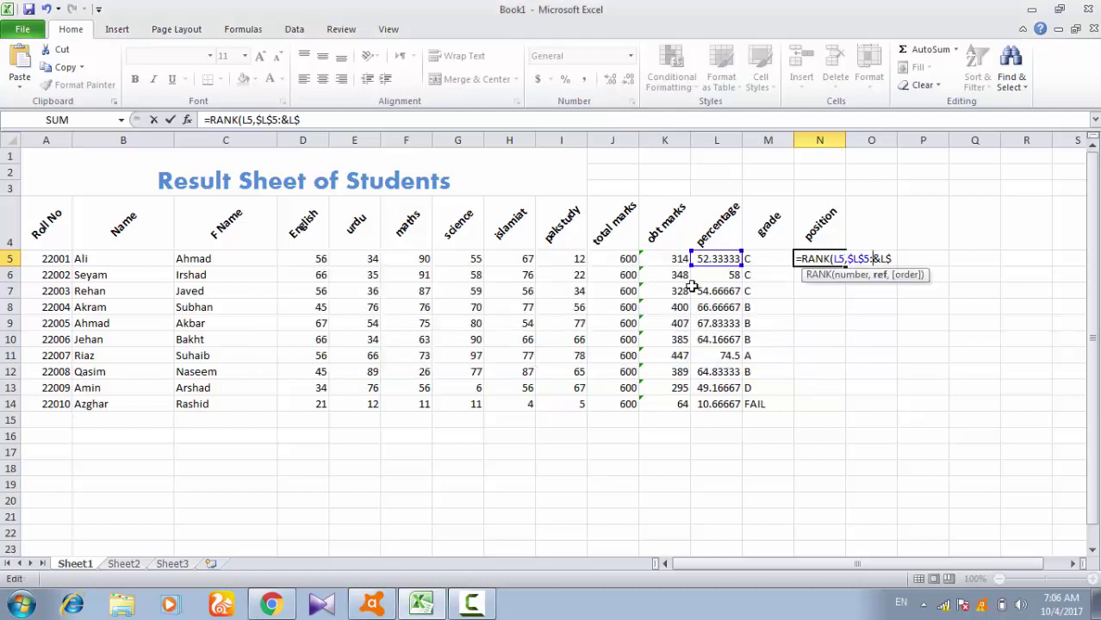
pyautogui.press('Delete')
pyautogui.write('$')
pyautogui.write('14')
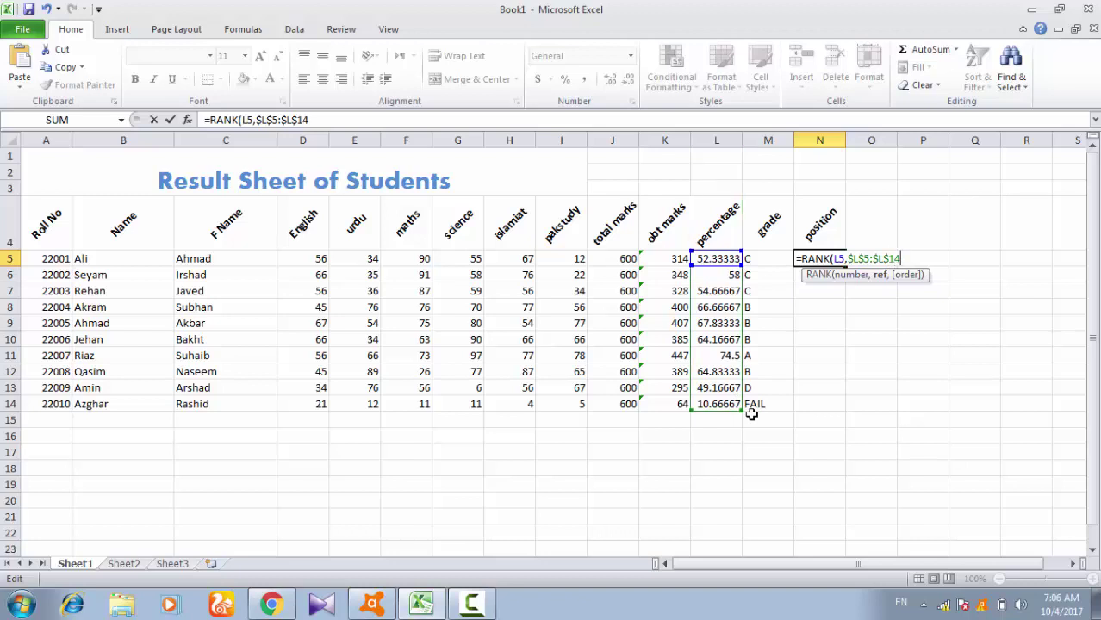
pyautogui.write(')')
pyautogui.press('Return')
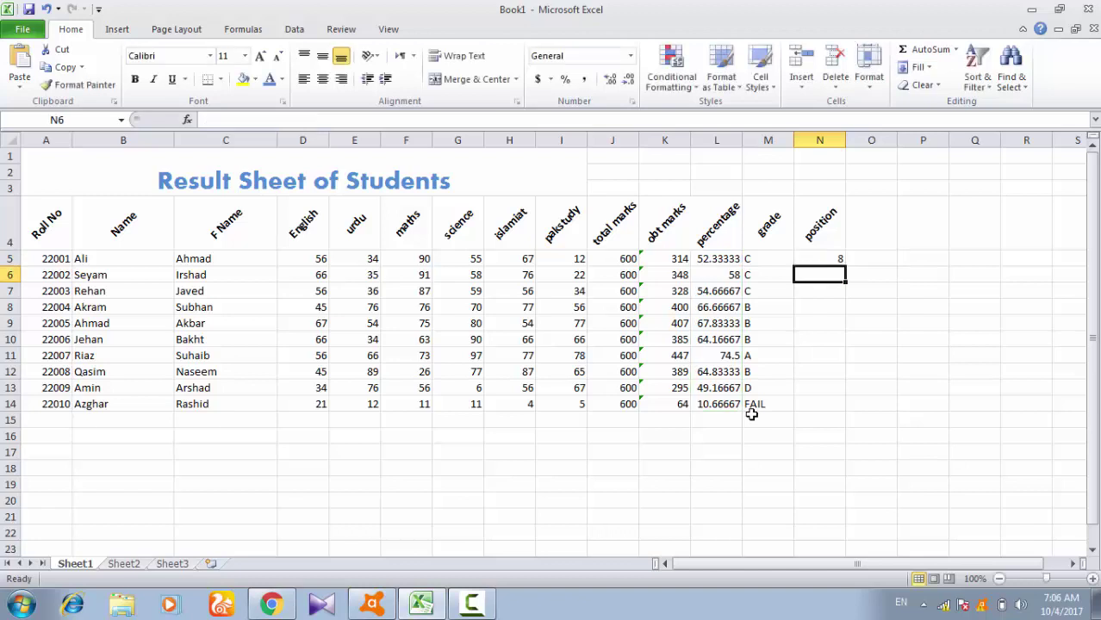
pyautogui.press('Down')
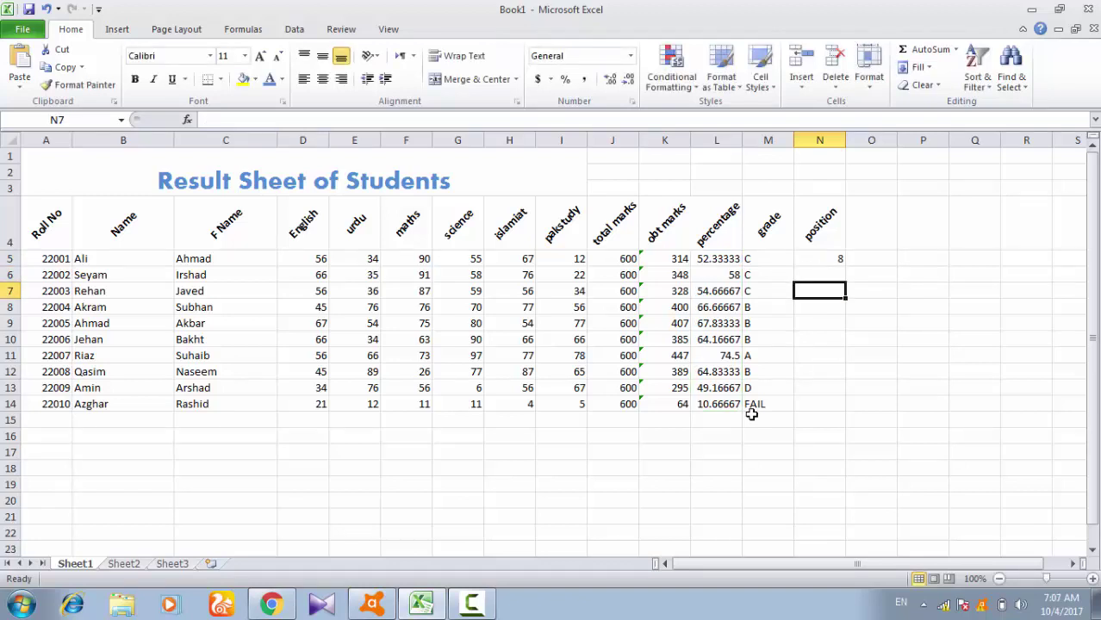
pyautogui.press('Up')
pyautogui.press('Up')
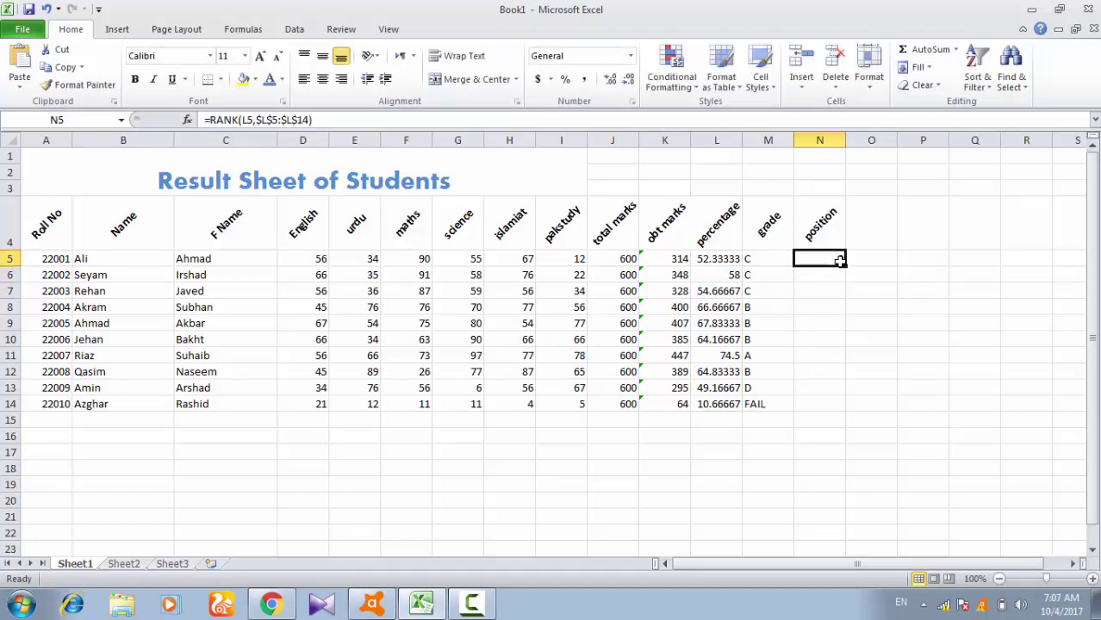
# - Copy the RANK formula from N5 down to N14 so all ten students are ranked 1 to 10
pyautogui.moveTo(845, 266); pyautogui.dragTo(844, 411)
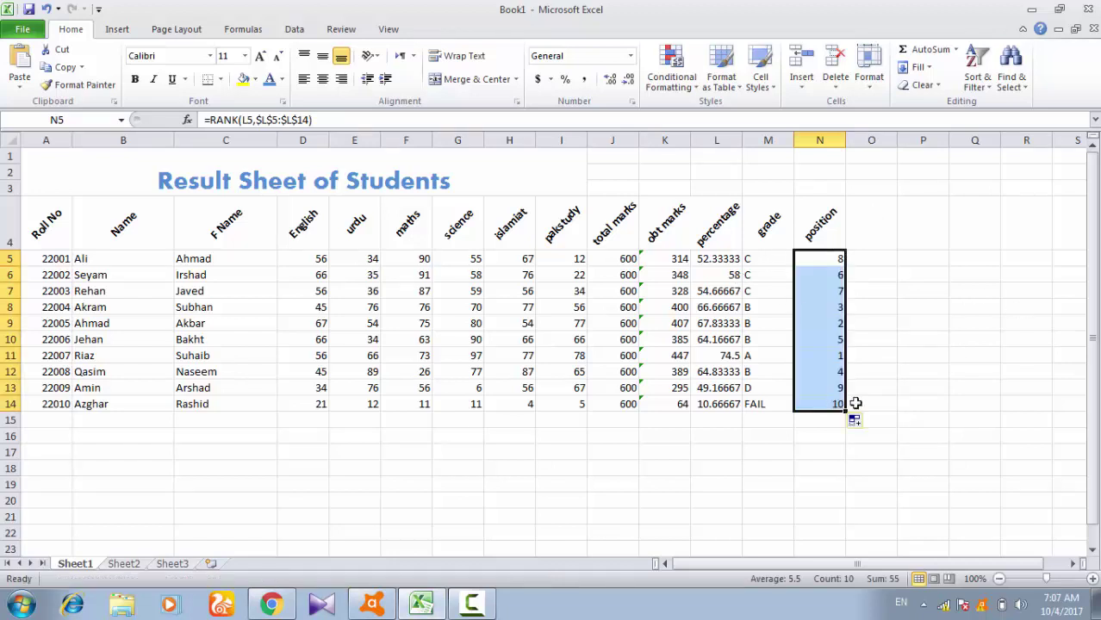
pyautogui.click(856, 403)
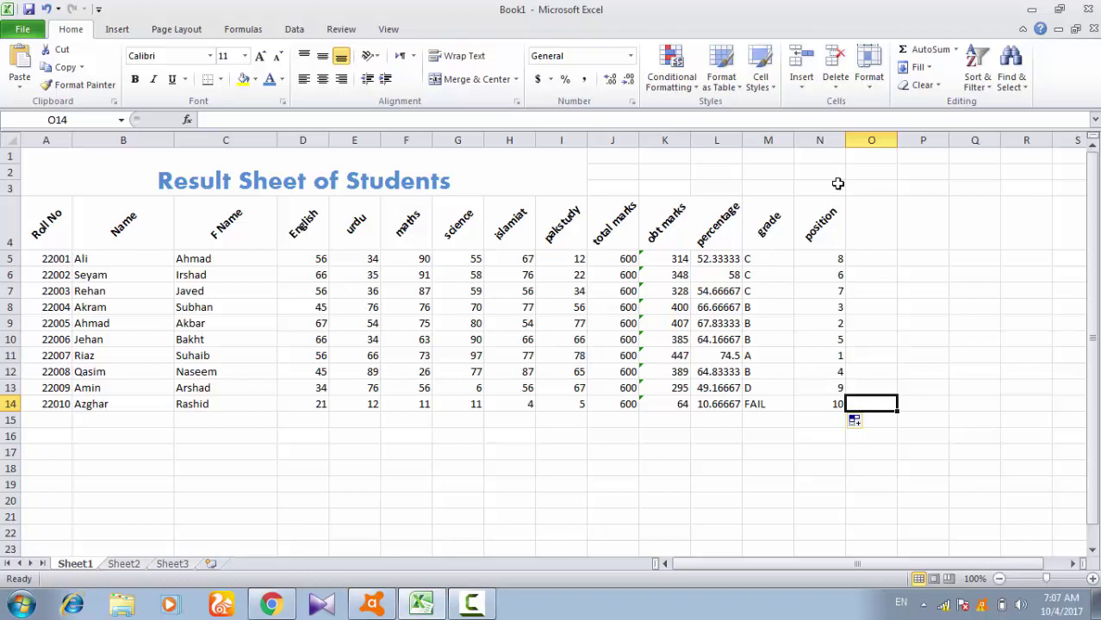
# - Unmerge the old title and re-merge and centre it across A1:N3
pyautogui.moveTo(46, 172); pyautogui.dragTo(838, 183)
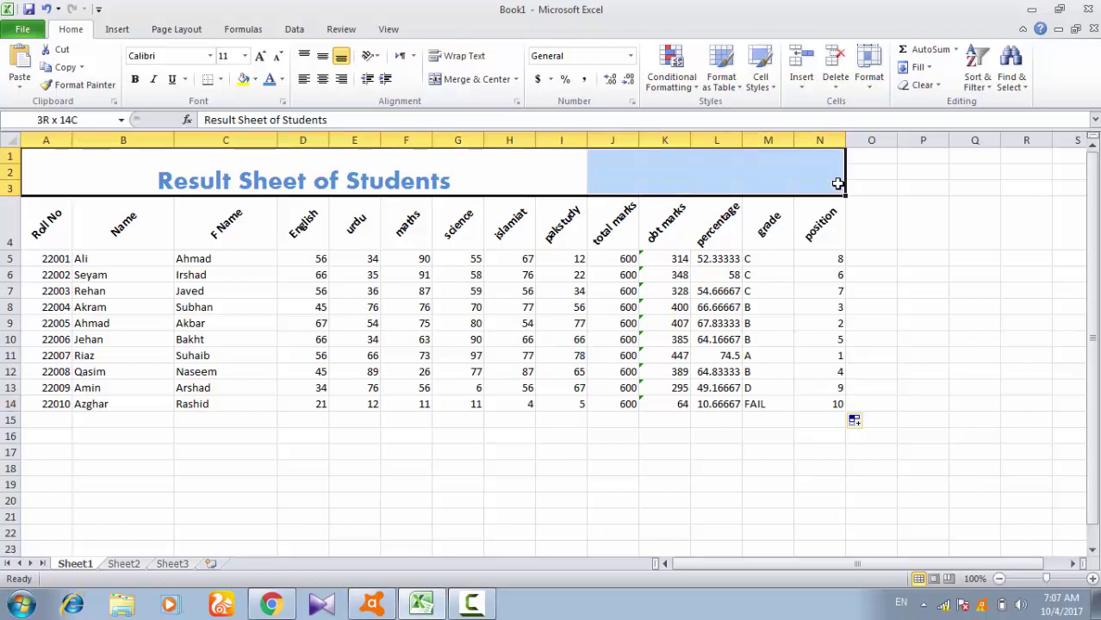
pyautogui.click(483, 80)
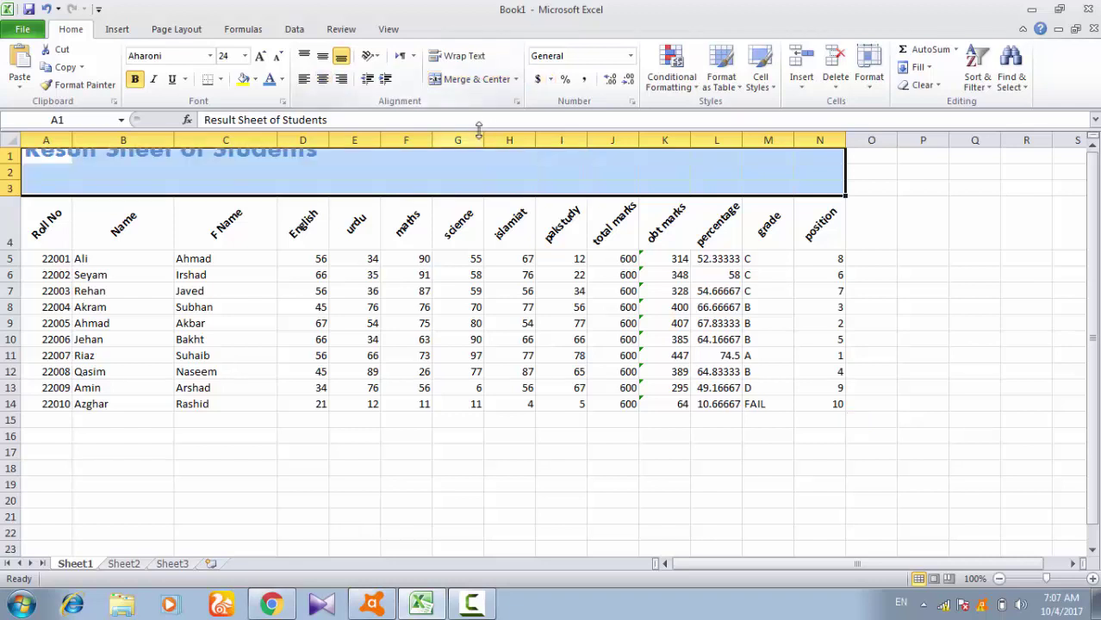
pyautogui.click(507, 80)
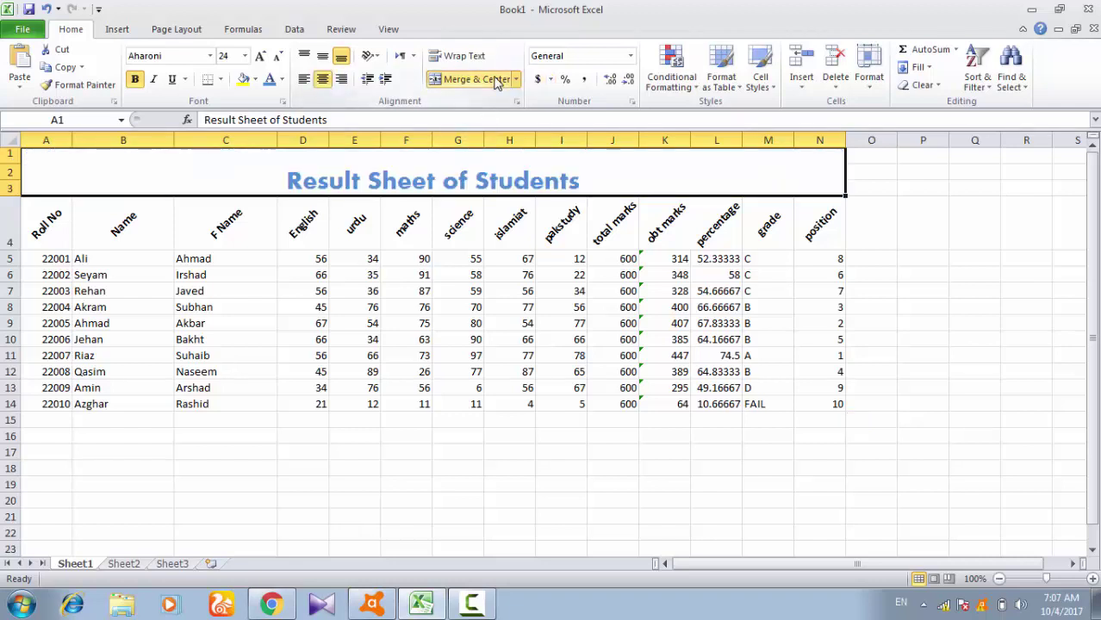
pyautogui.click(505, 210)
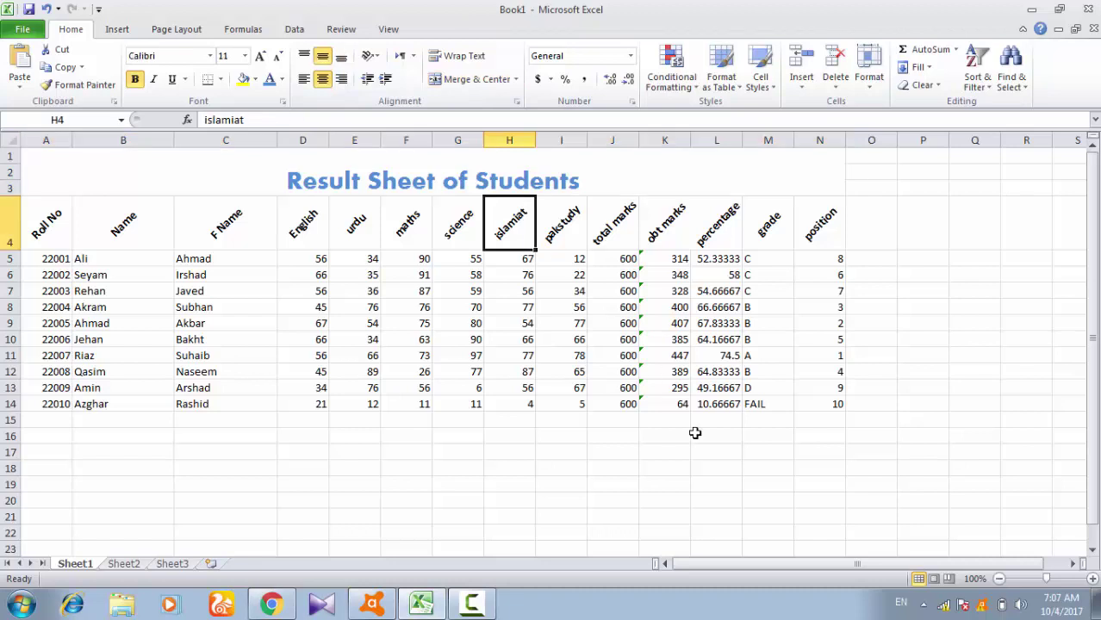
# - Select the whole results table with Ctrl+A and apply All Borders
pyautogui.hotkey('ctrl', 'a')
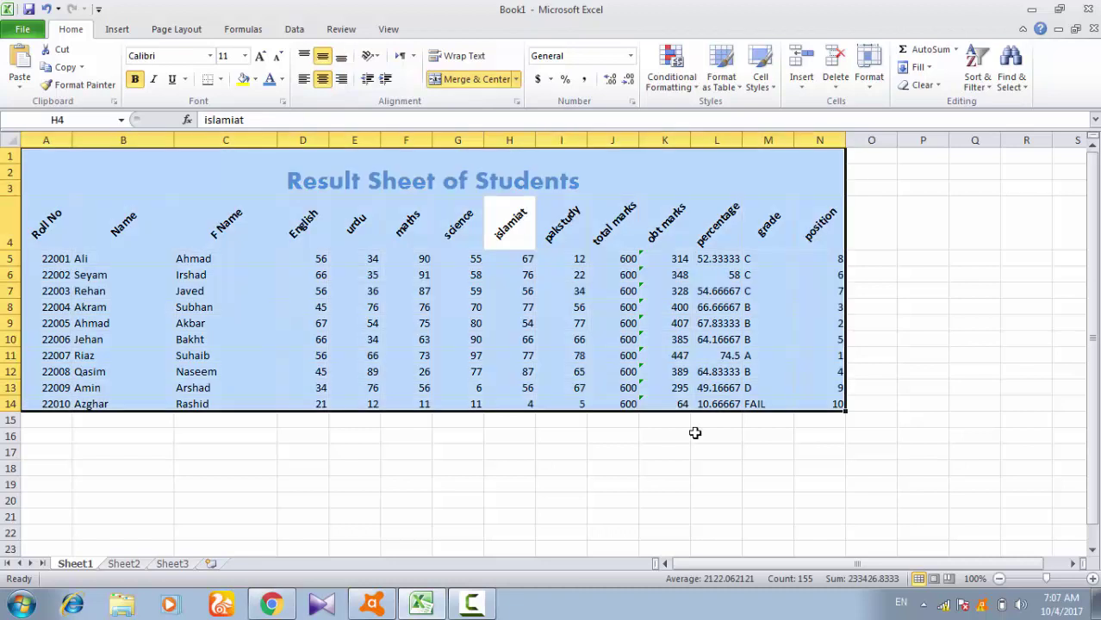
pyautogui.click(221, 80)
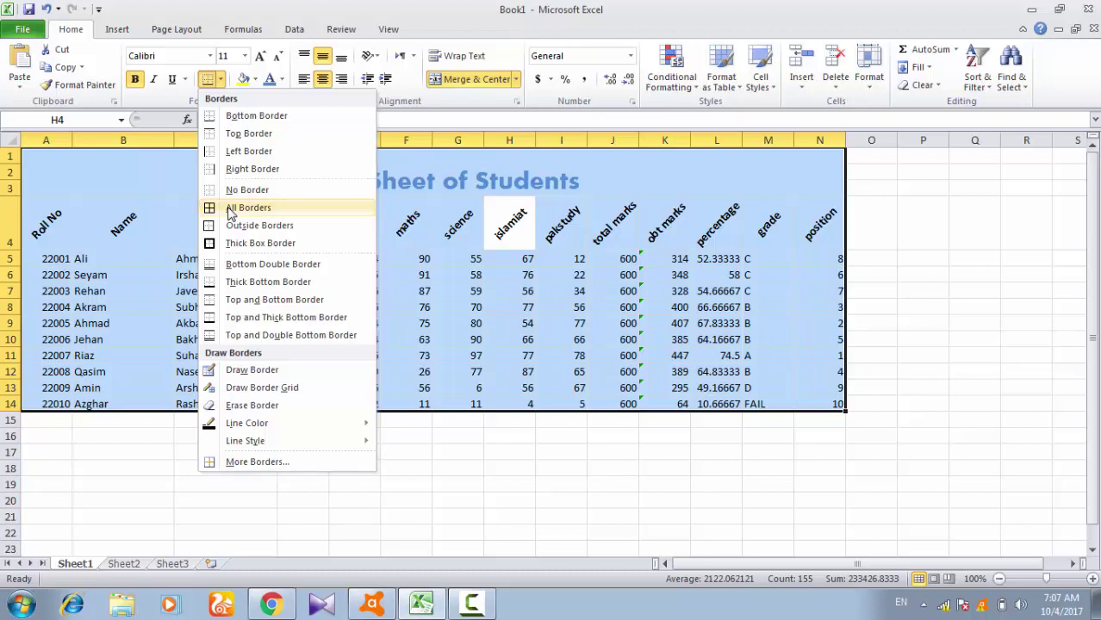
pyautogui.click(230, 213)
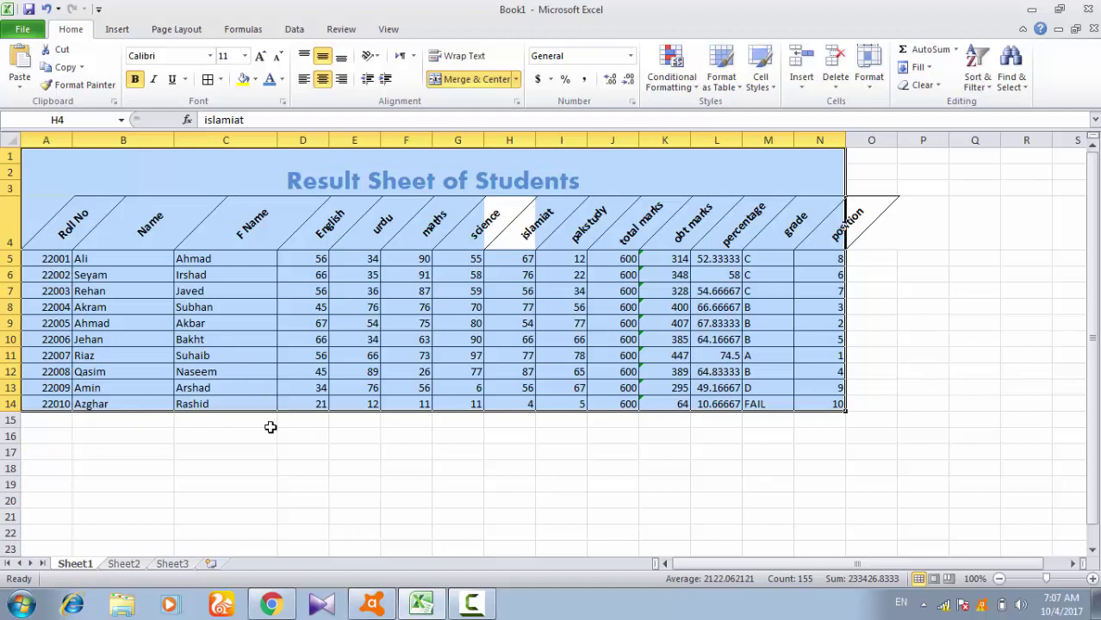
pyautogui.click(270, 428)
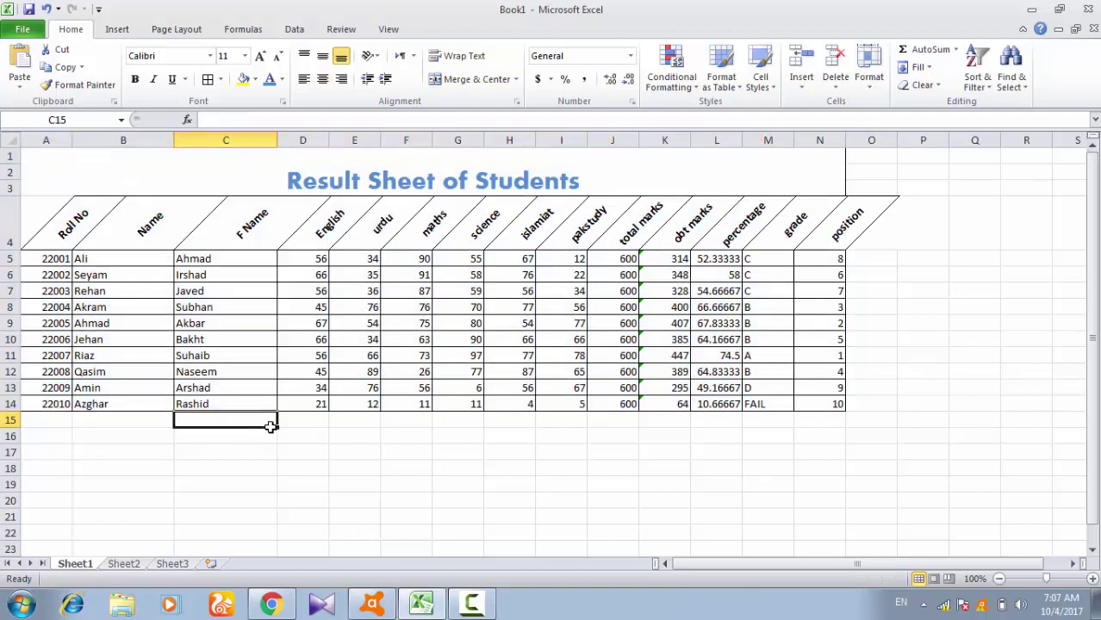